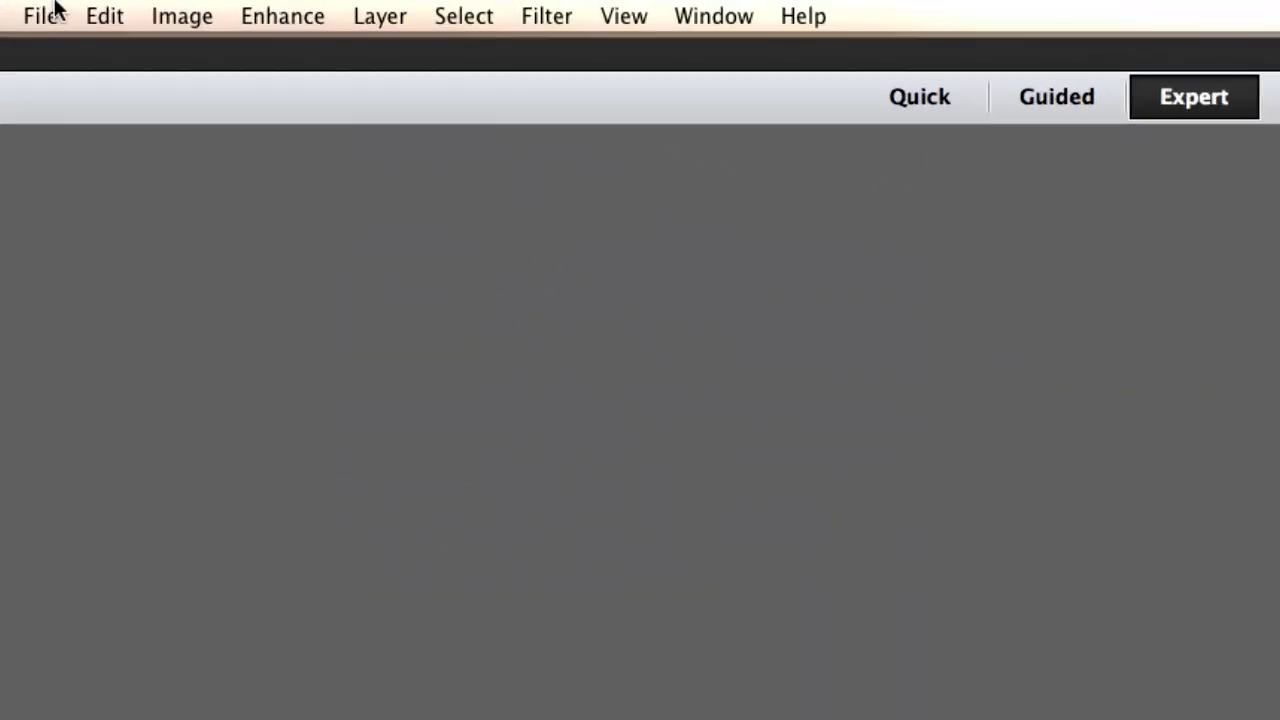
- Create a blank white document 3.62 × 2.12 inches at 300 pixels/inch
click(42, 17)
mouse_move(50, 55)
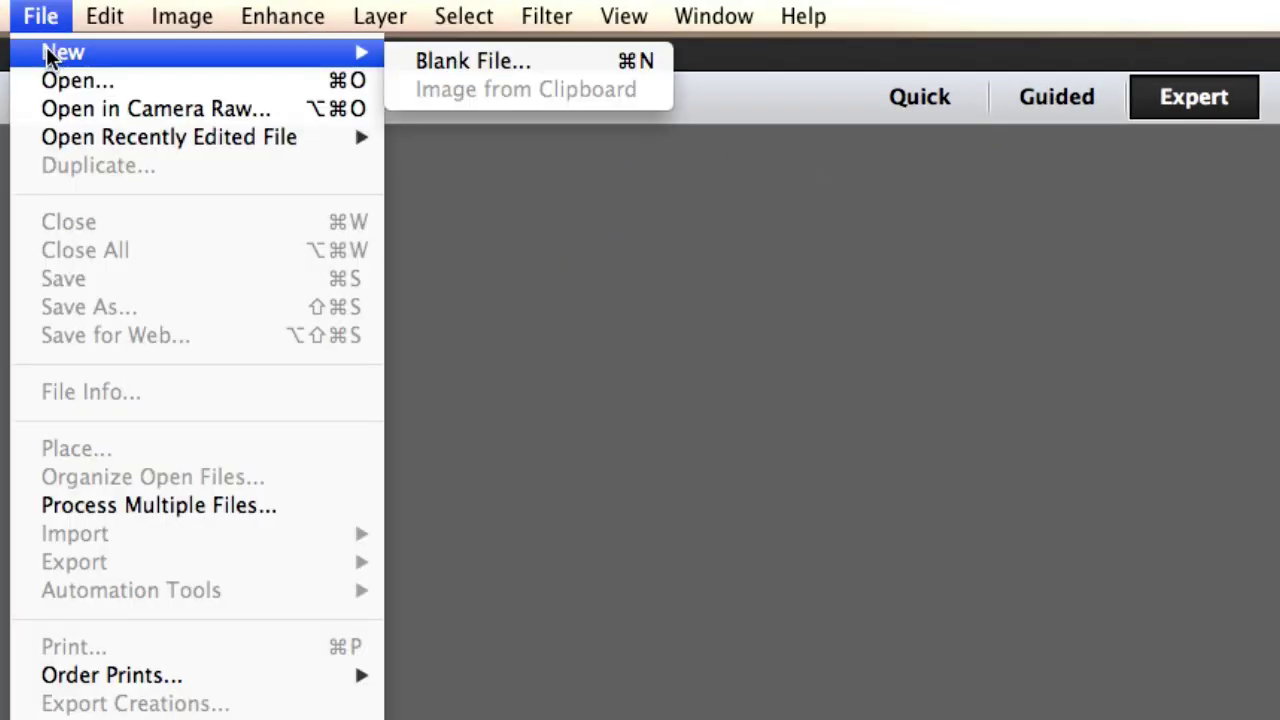
click(474, 60)
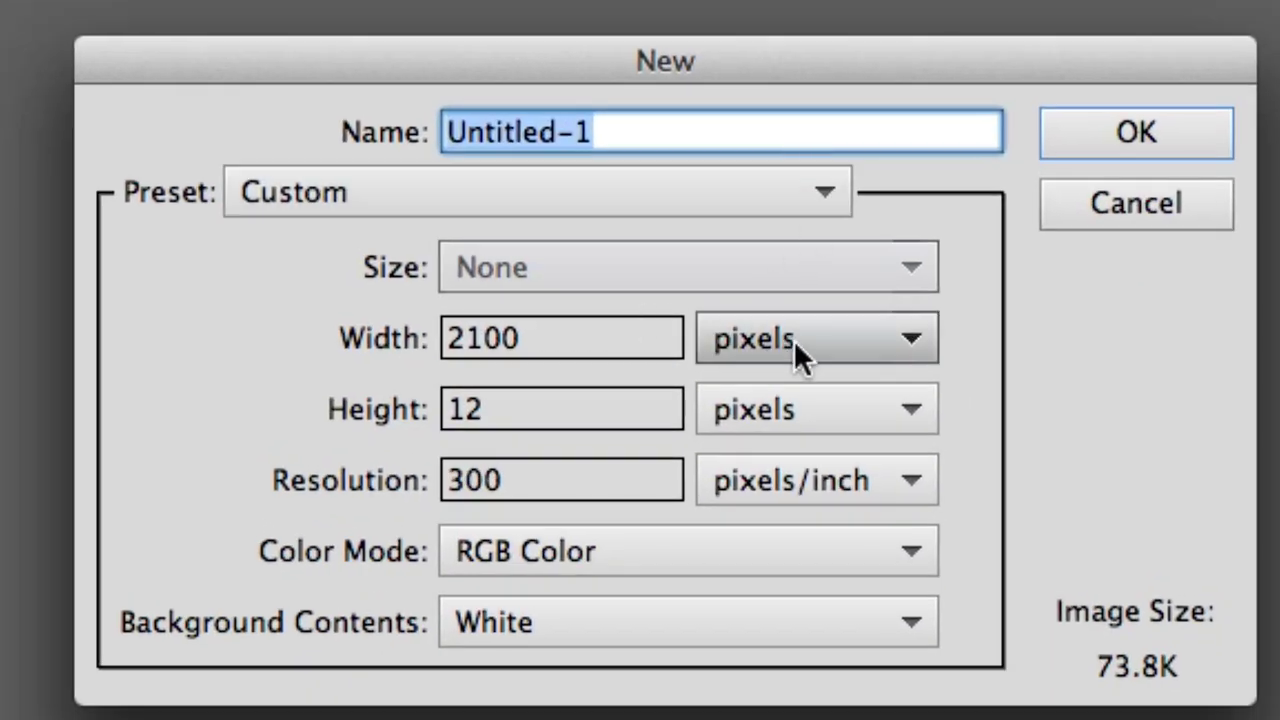
click(856, 340)
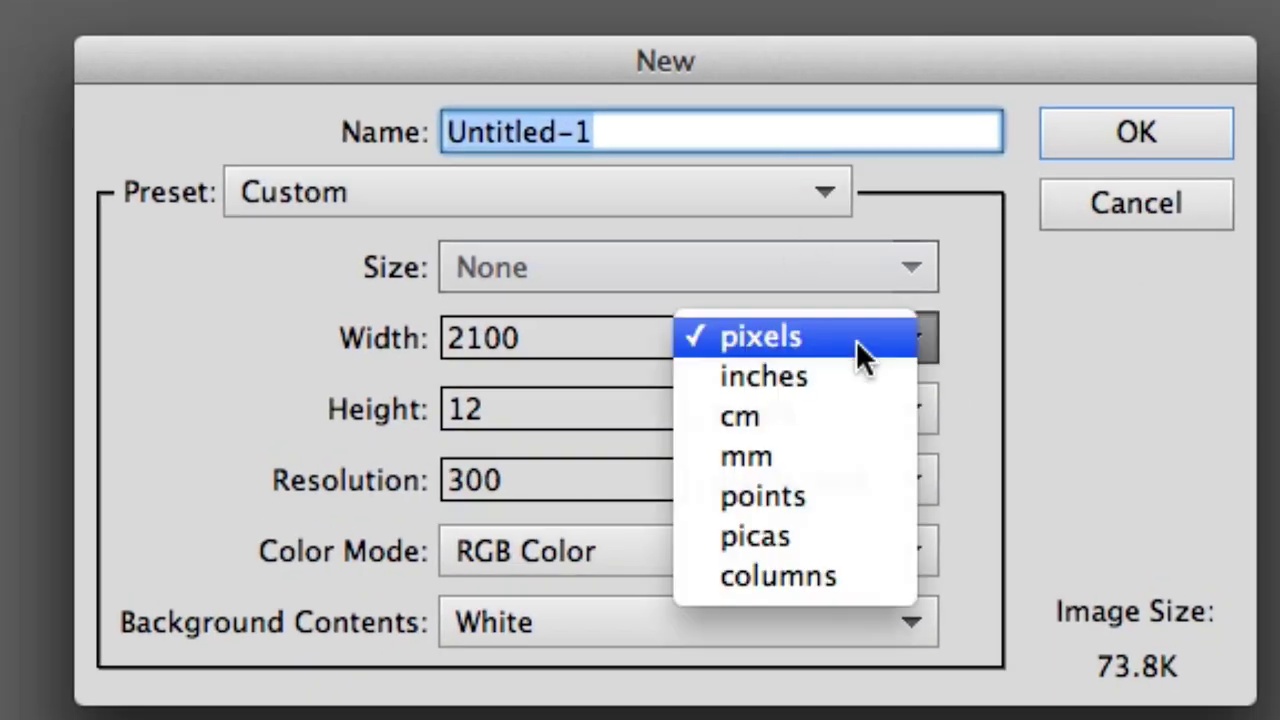
click(812, 385)
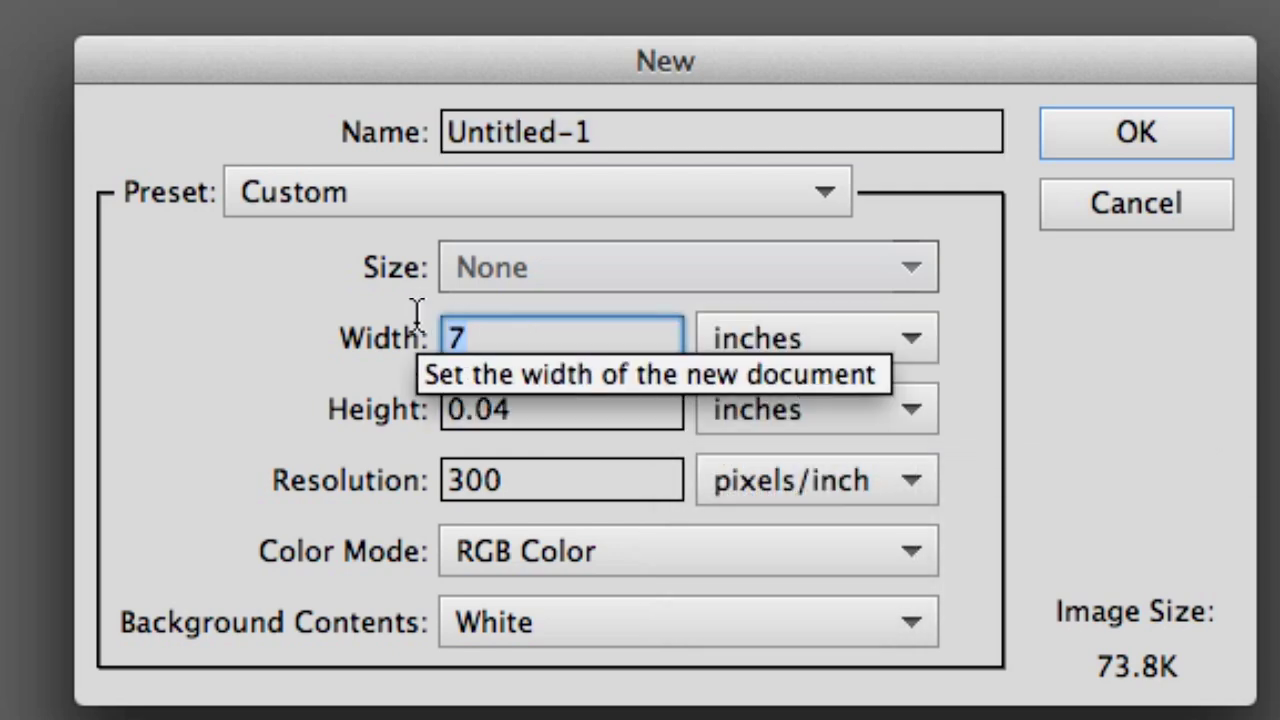
text(3.62)
key(Tab)
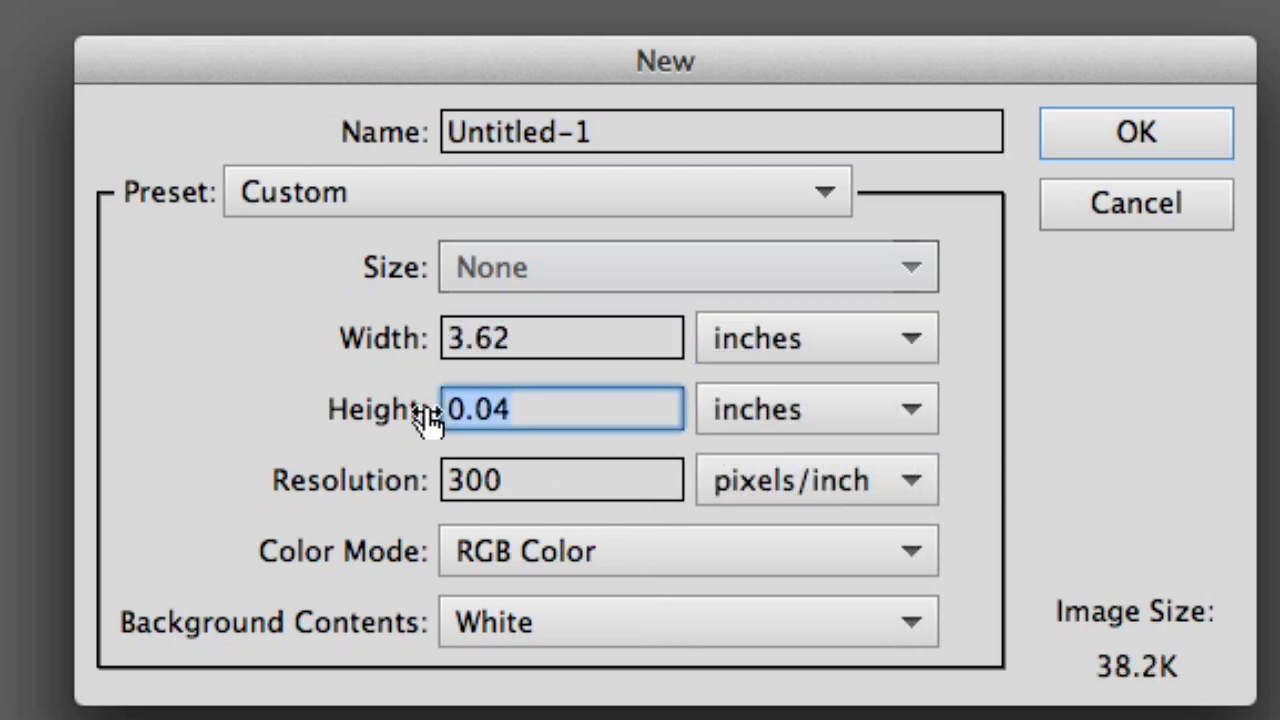
text(2.12)
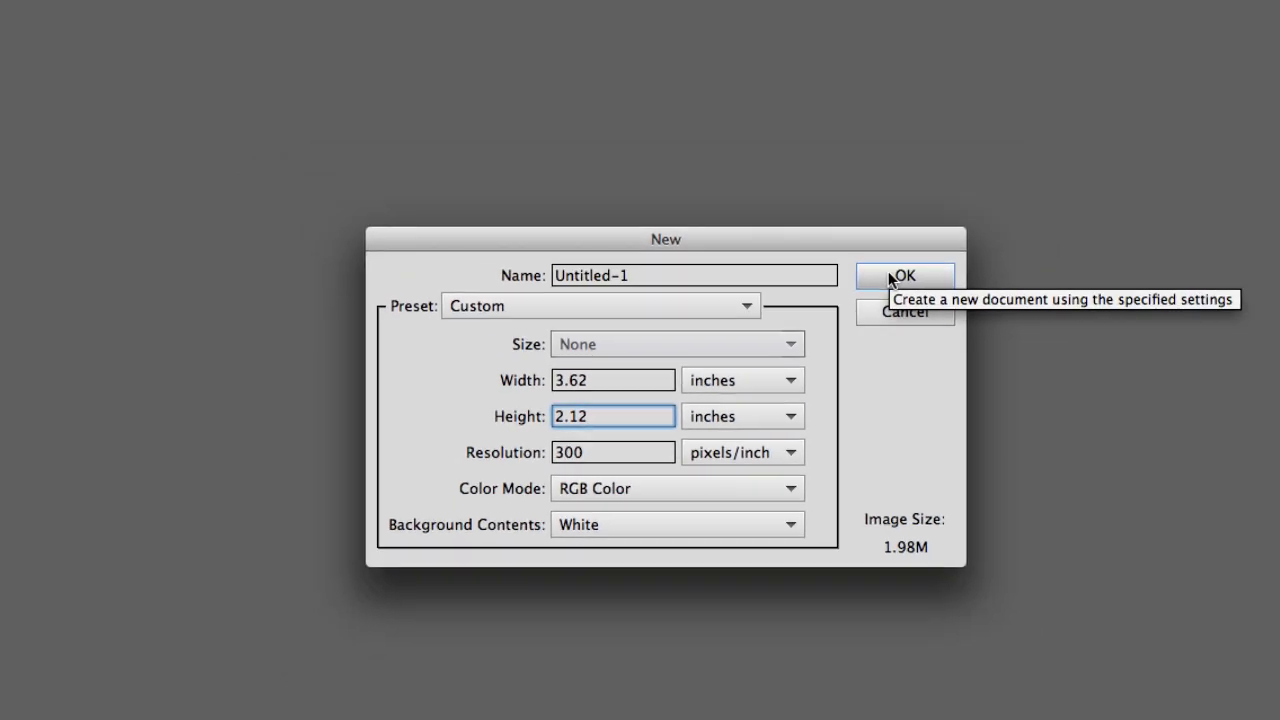
click(965, 230)
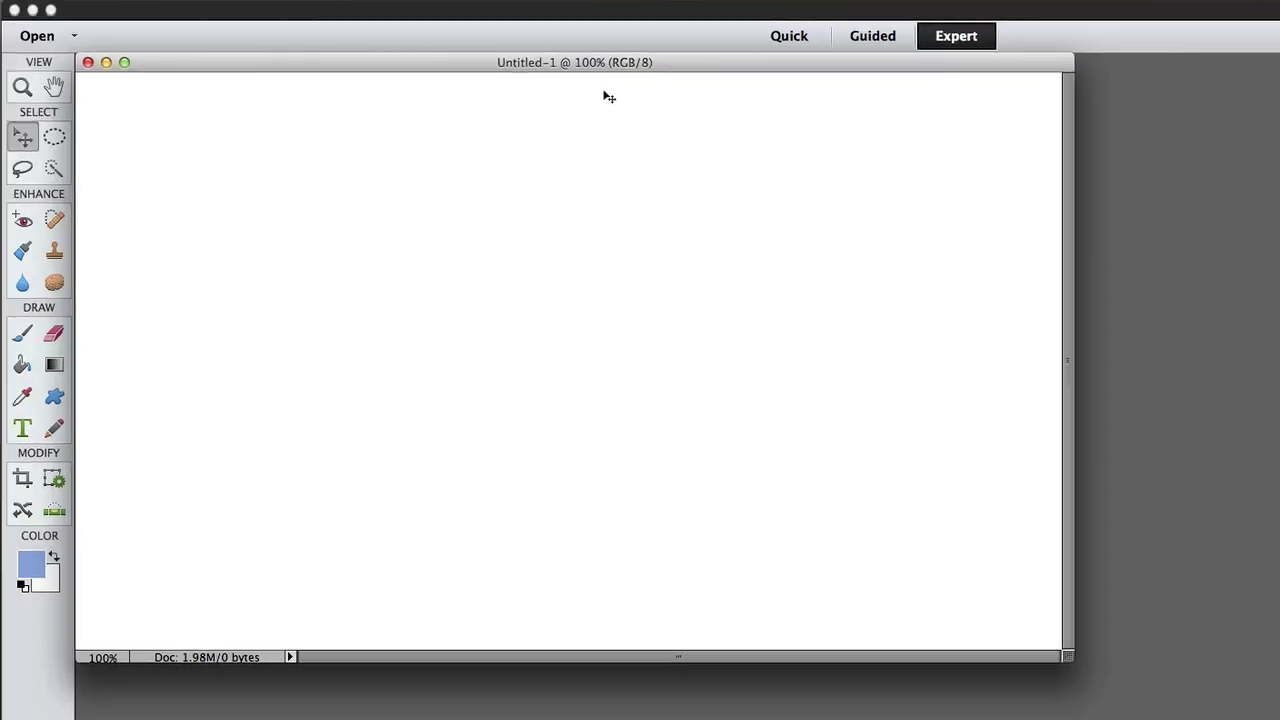
- Move the document window further into the workspace and turn on View > Rulers
drag(633, 70, 781, 118)
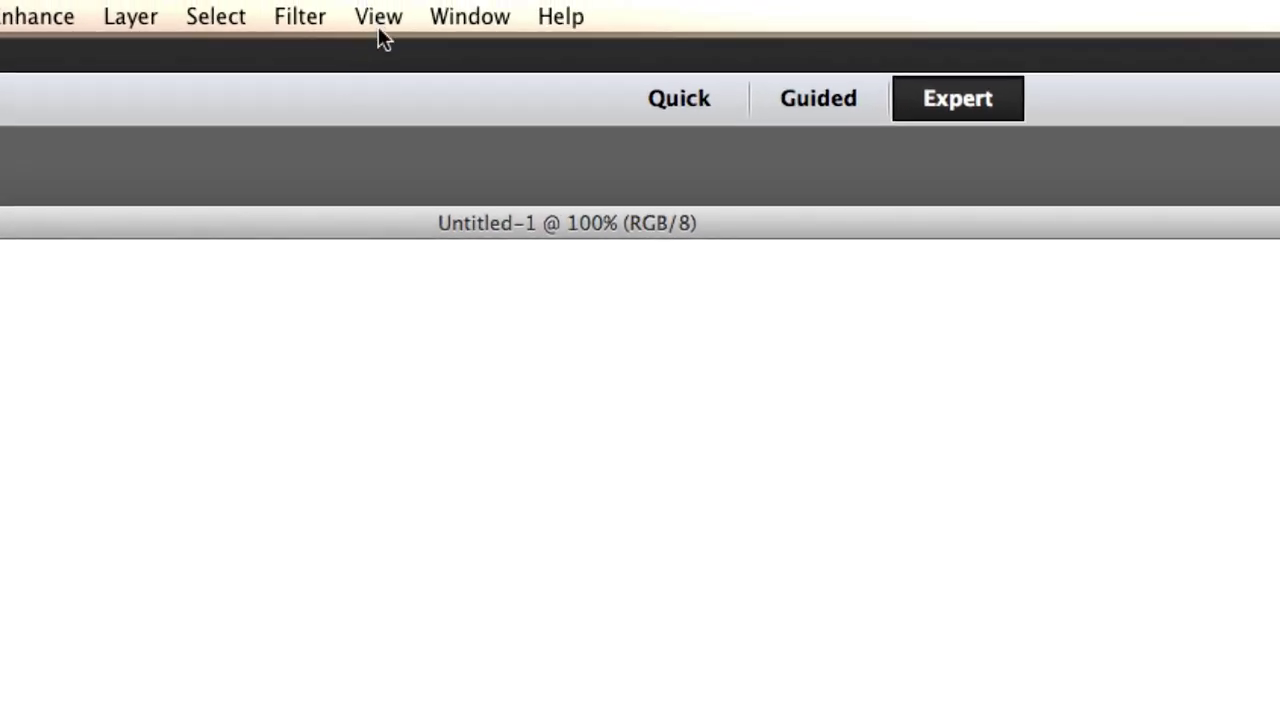
click(379, 18)
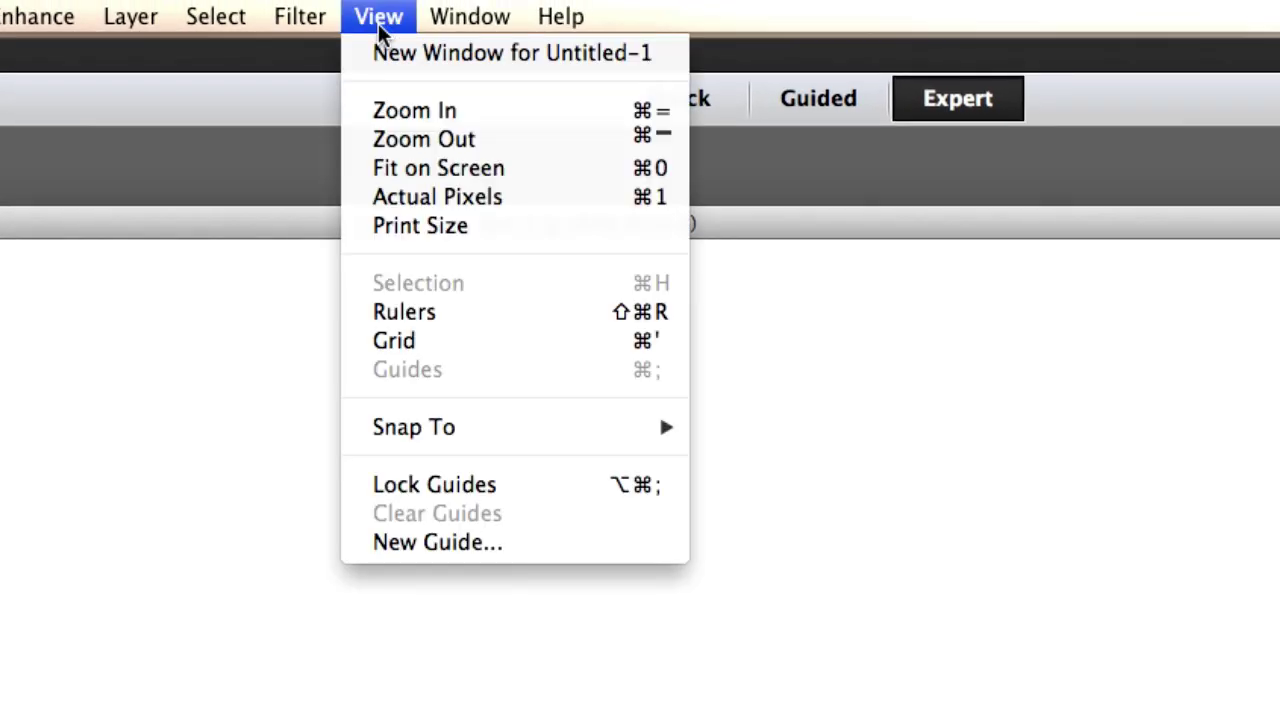
click(397, 316)
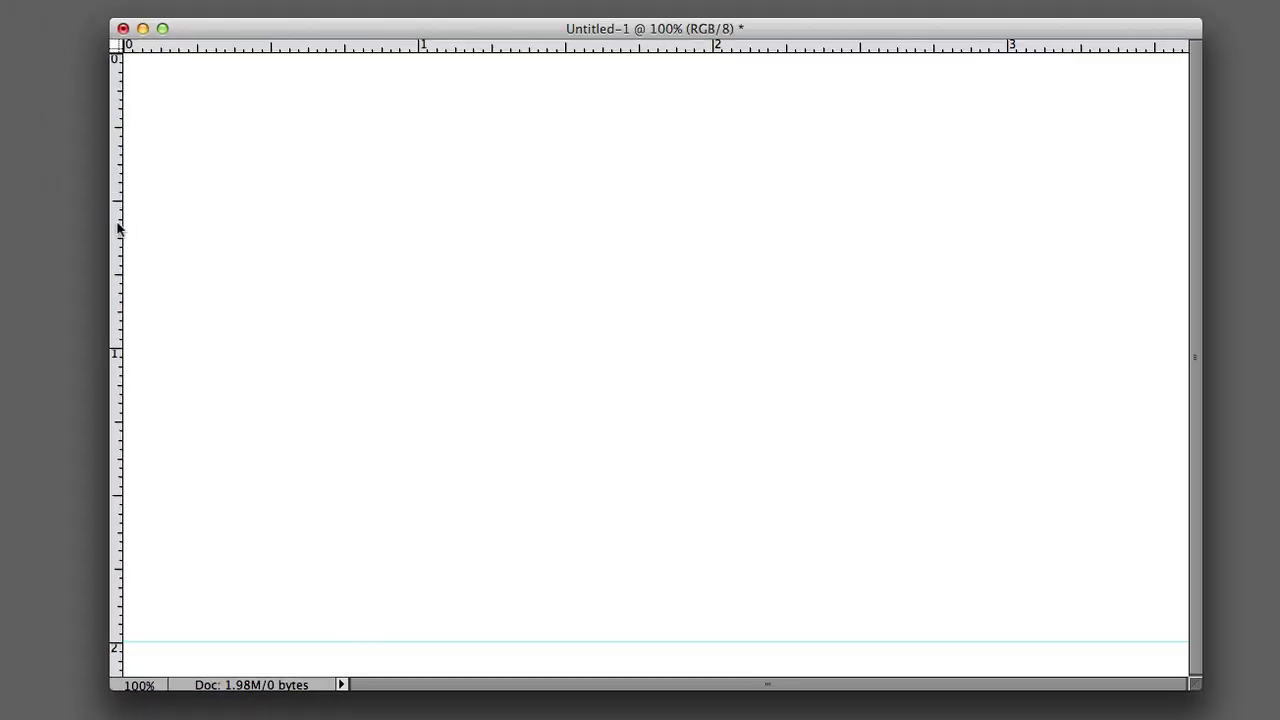
- Drag a vertical guide from the left ruler and reposition it to about 3.5 inches
drag(120, 226, 808, 212)
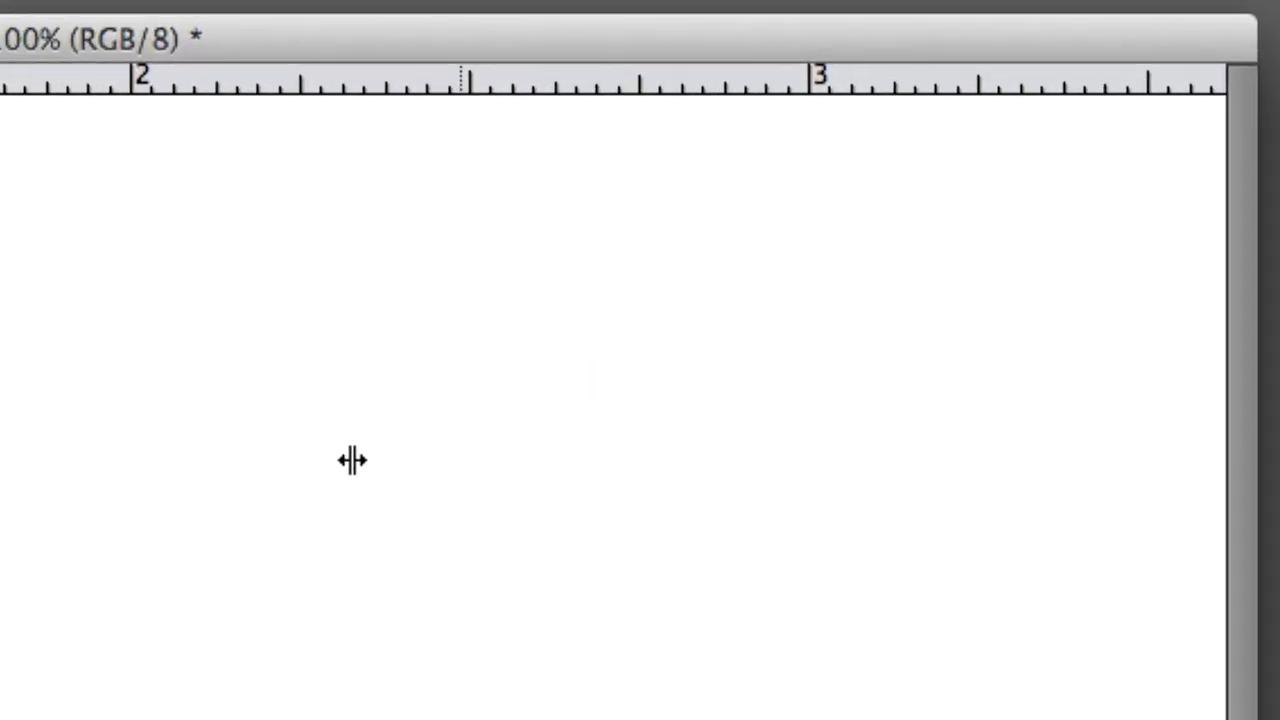
drag(352, 460, 1151, 483)
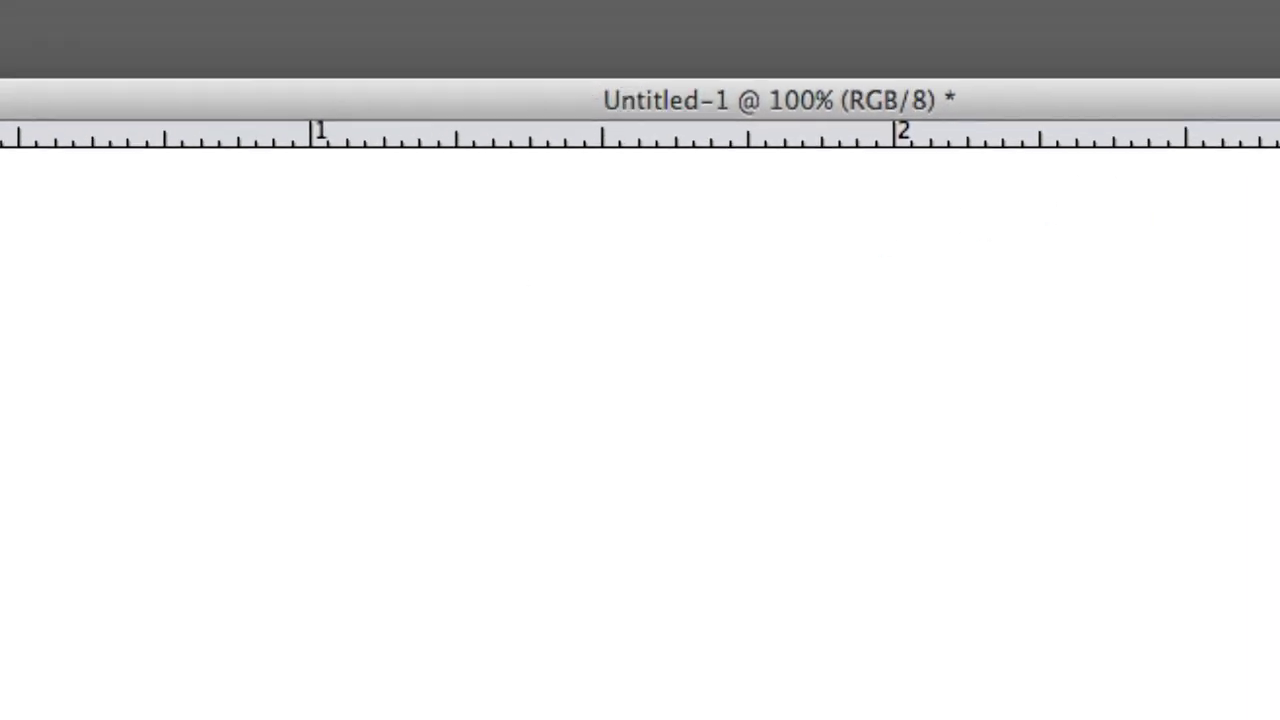
- Place a vertical guide near the left edge and a horizontal guide near the top edge
drag(131, 343, 166, 344)
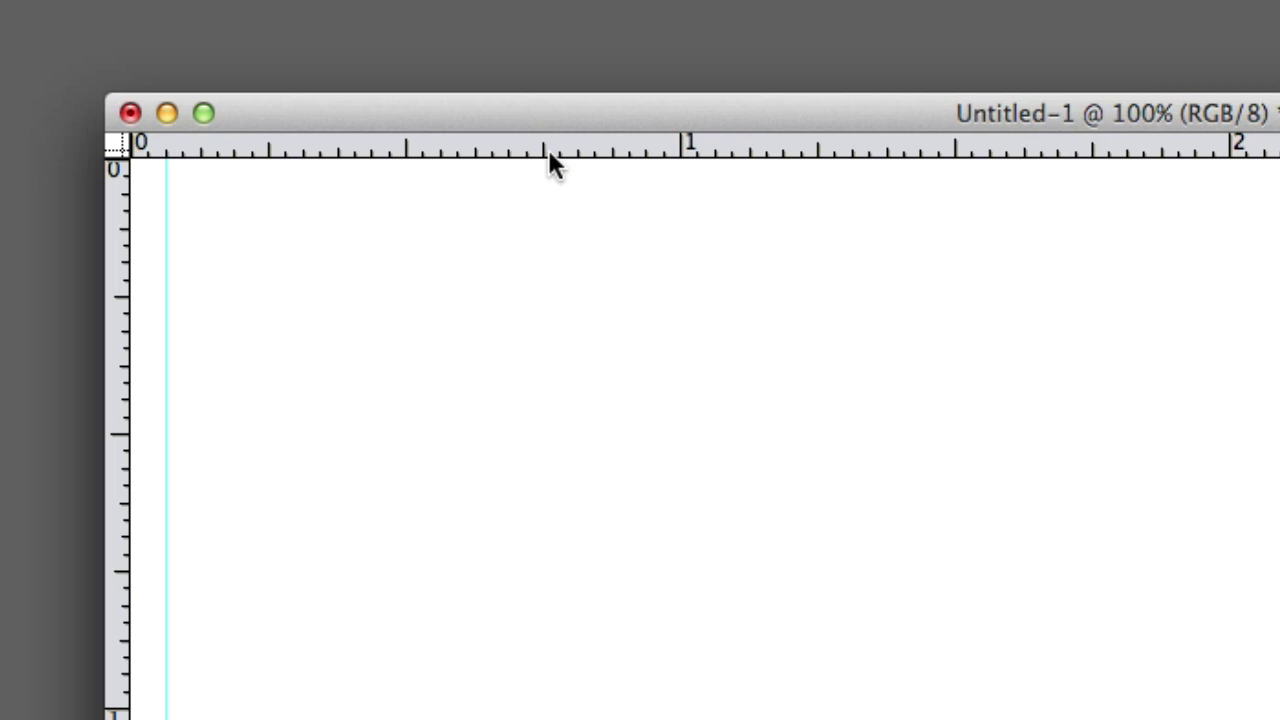
drag(547, 152, 537, 190)
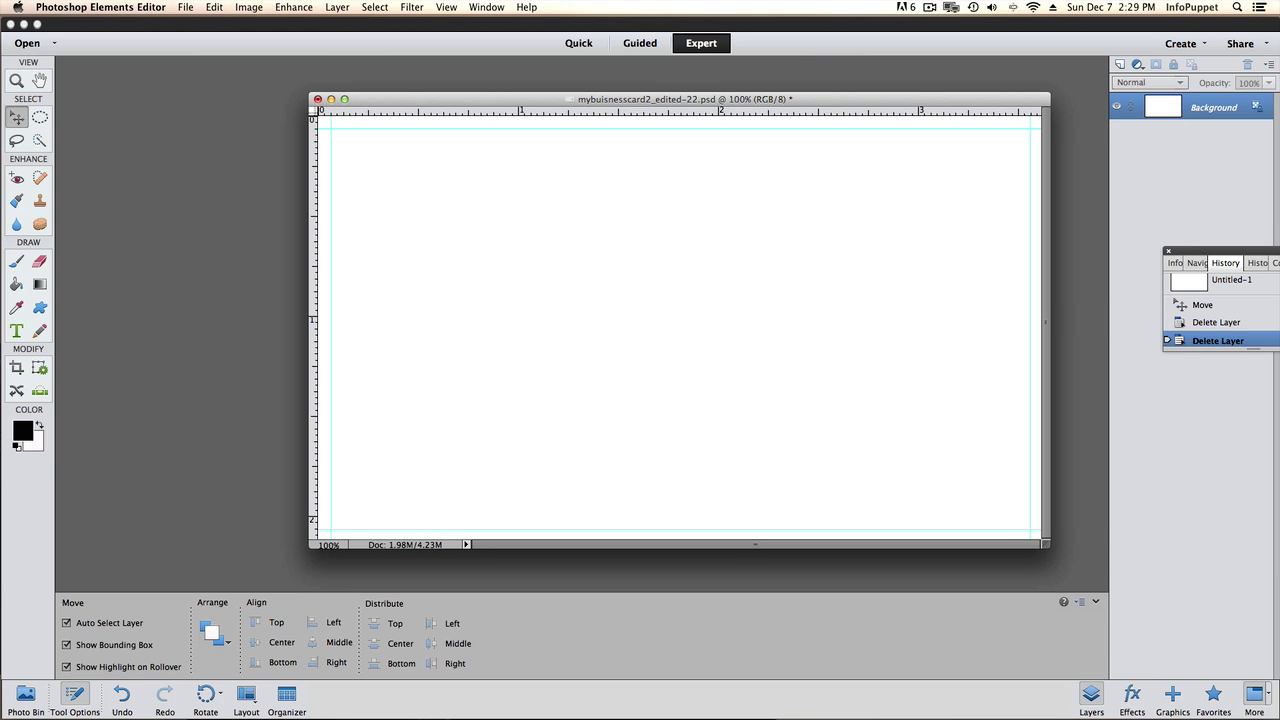
- Copy the portrait photo into the card as Layer 1, add a layer mask, and minimize the photo window
click(817, 678)
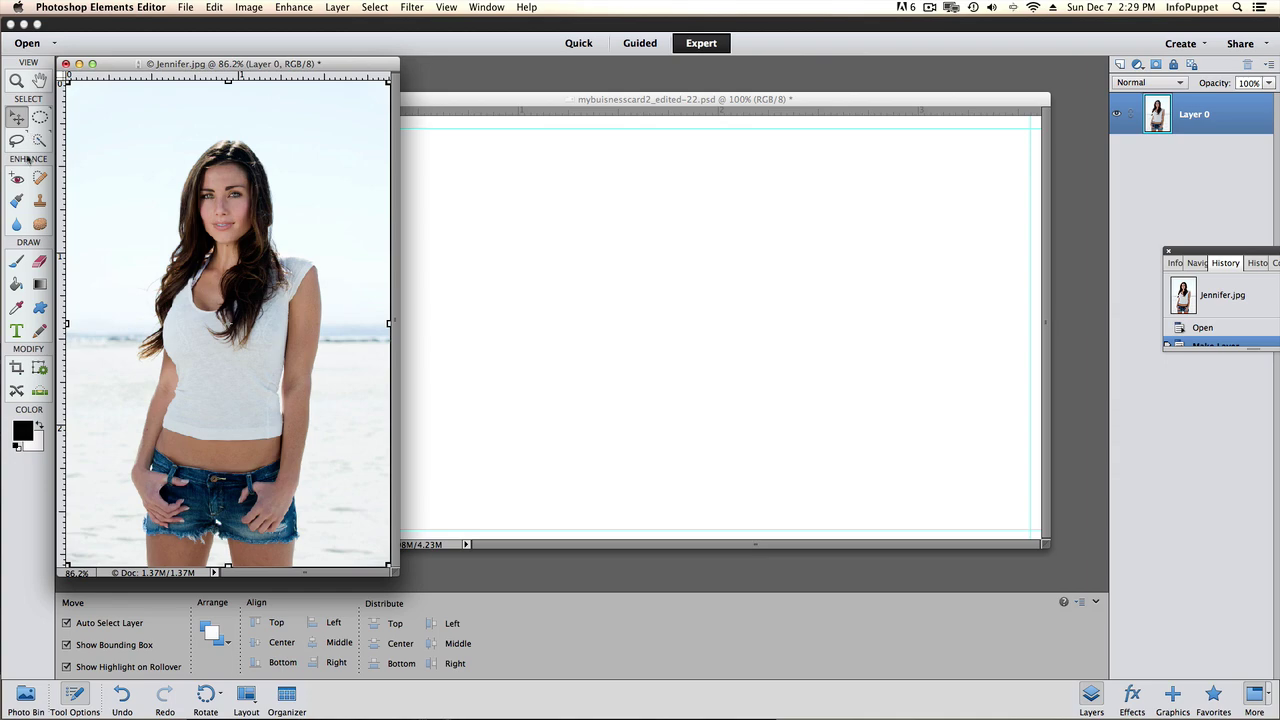
drag(191, 238, 838, 303)
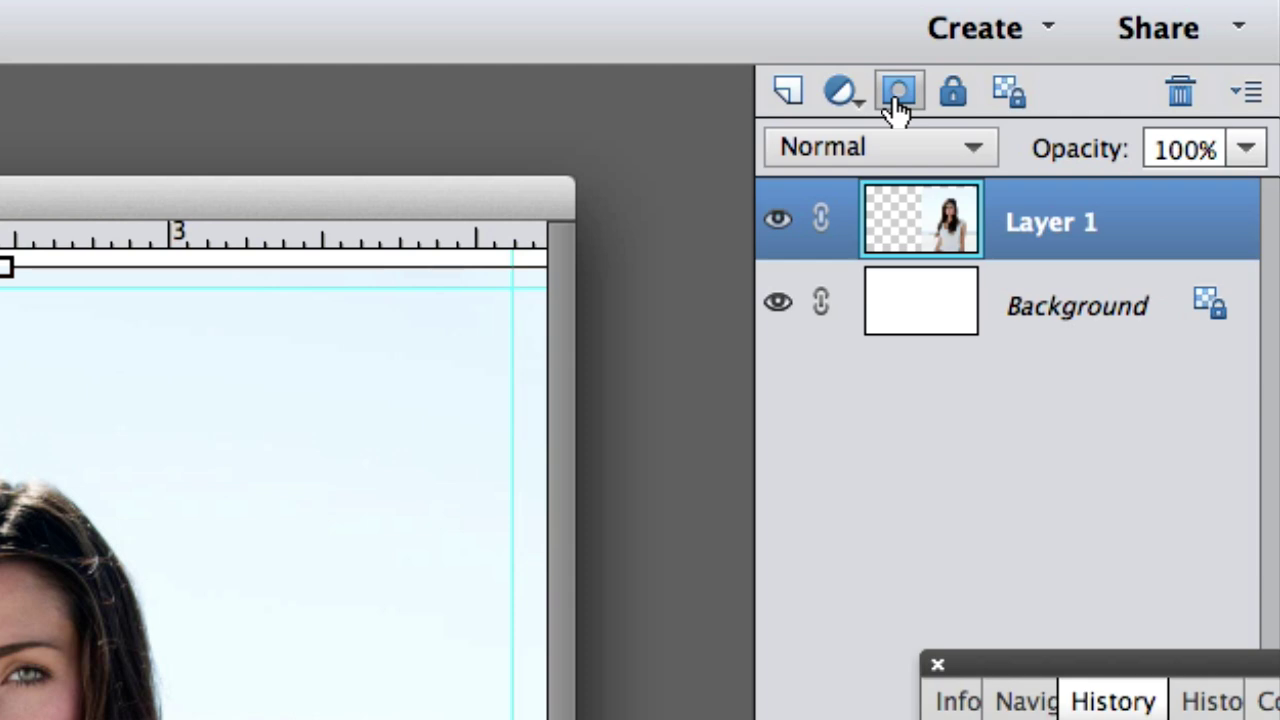
click(895, 93)
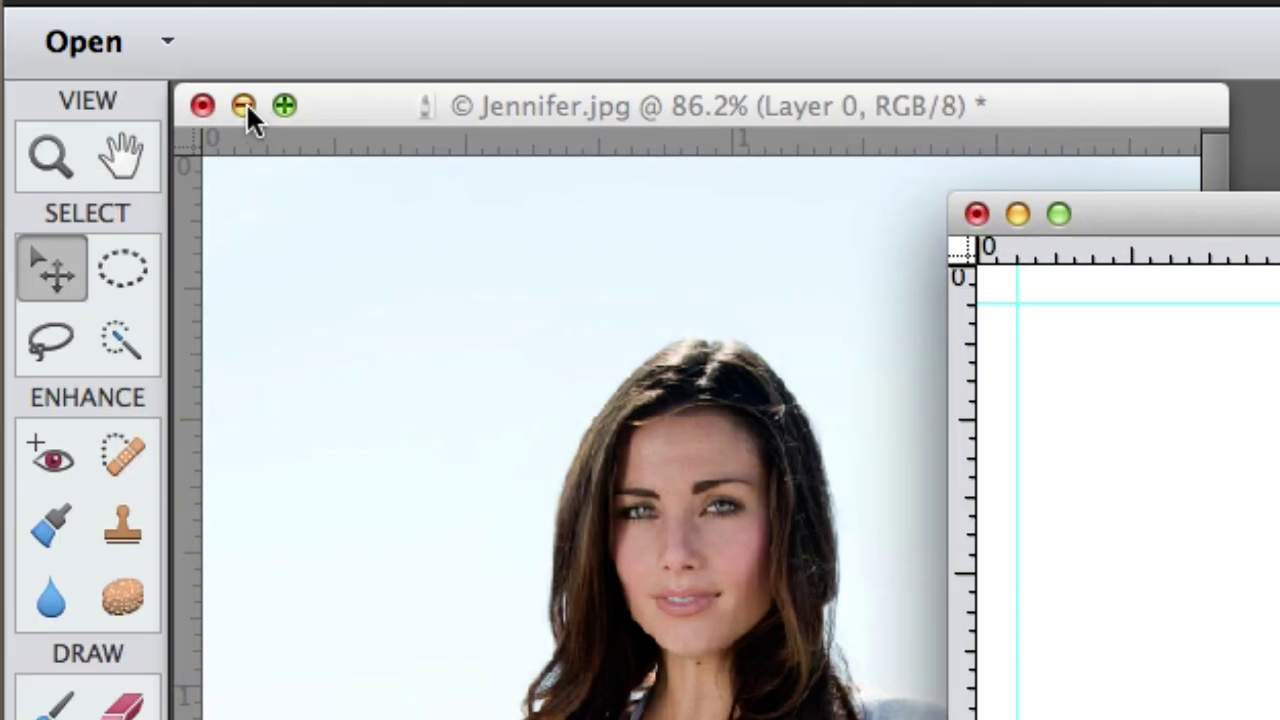
click(246, 106)
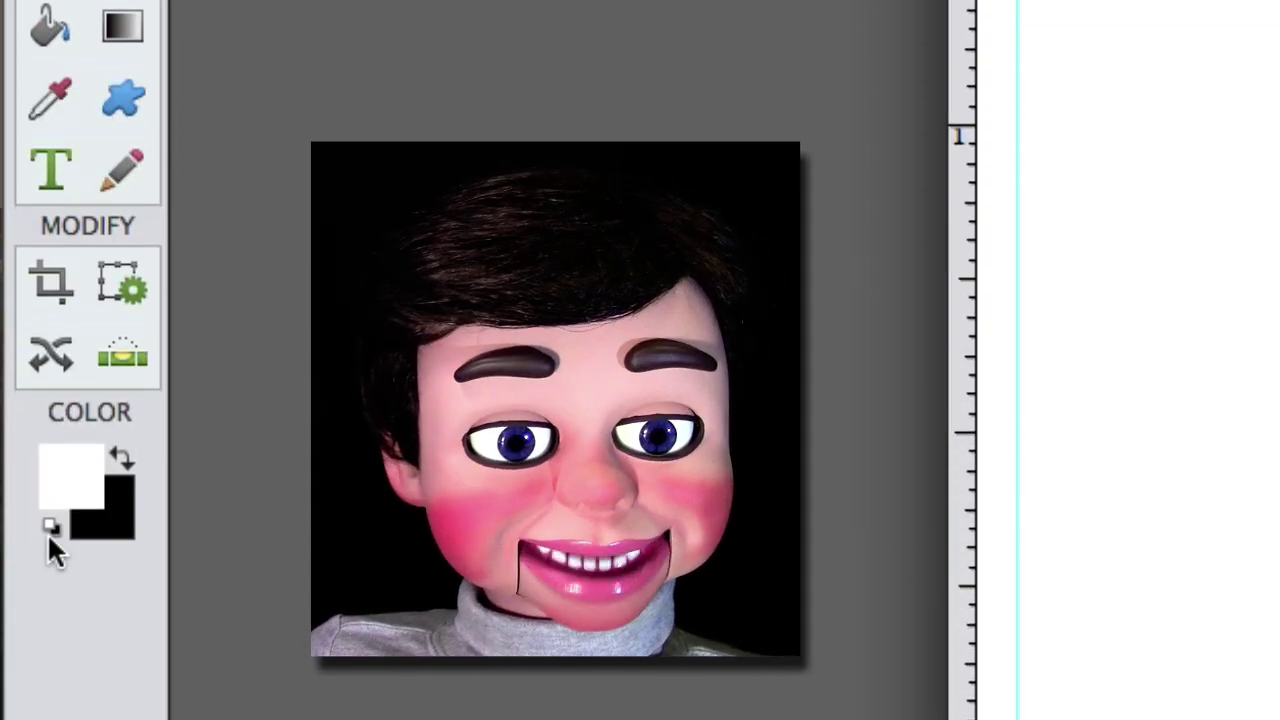
- Set the Gradient tool to a radial white-to-black Foreground to Background gradient
click(121, 460)
click(121, 460)
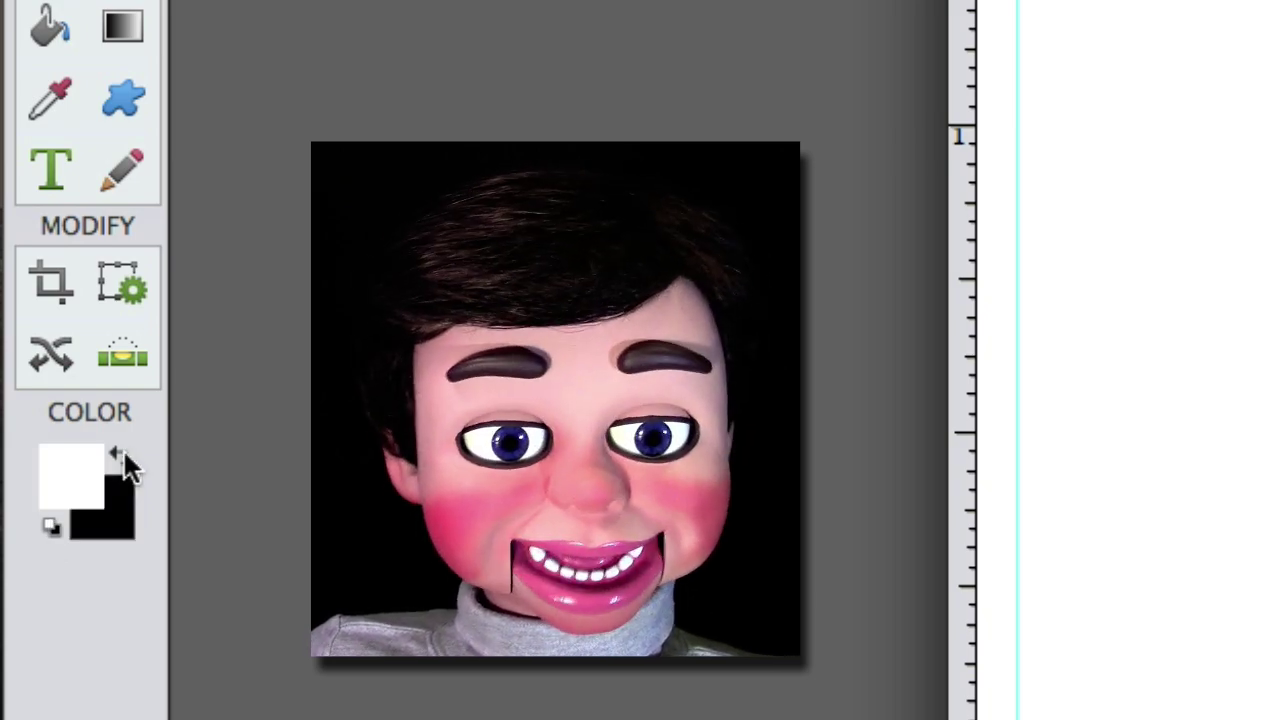
click(123, 28)
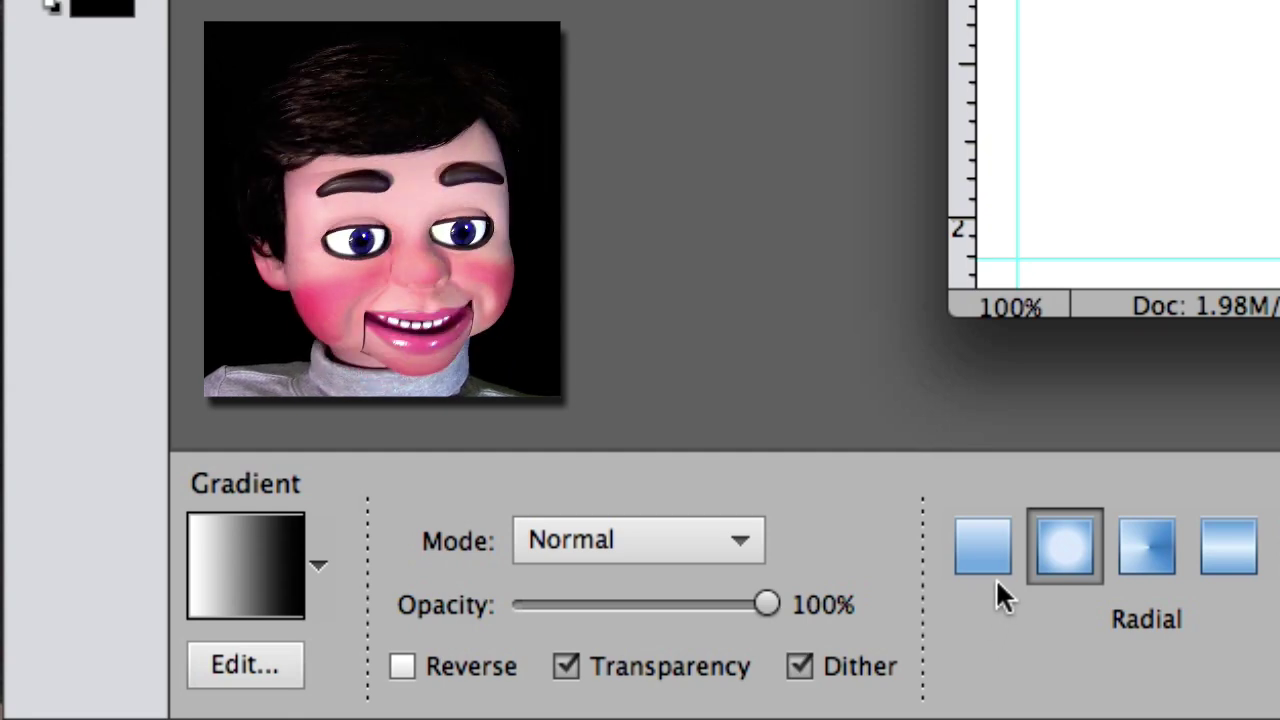
click(995, 577)
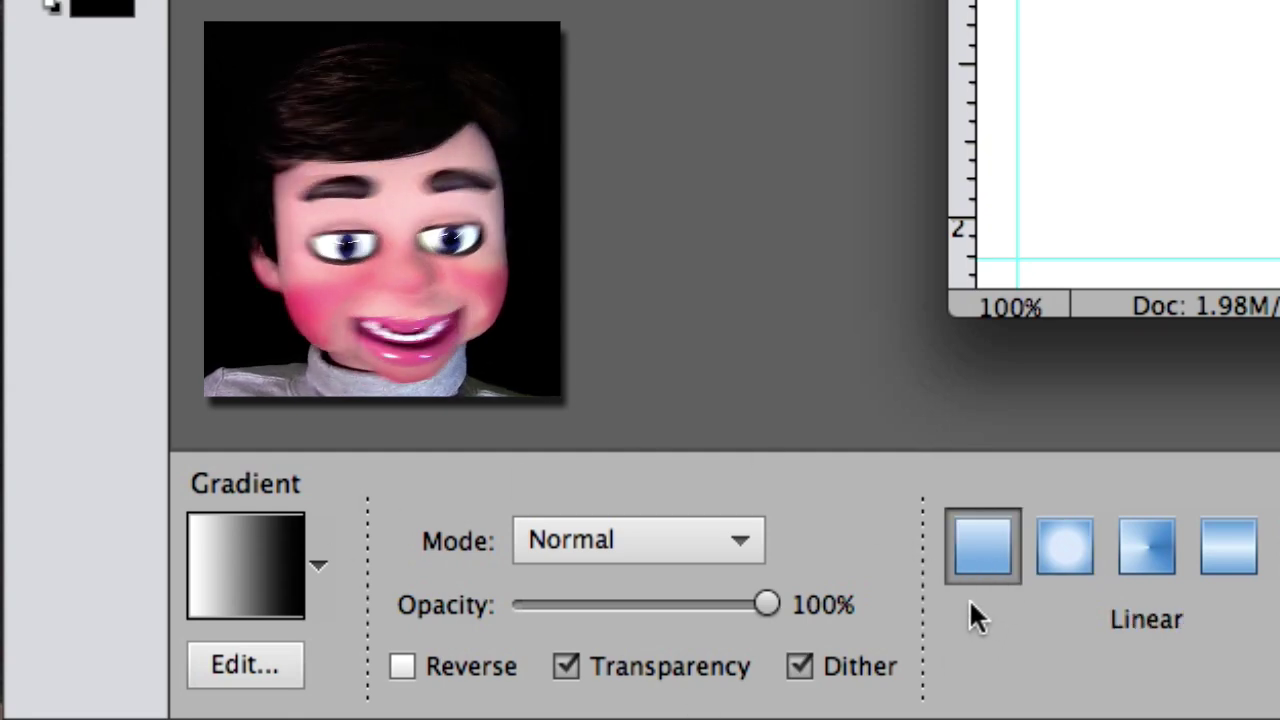
click(1070, 550)
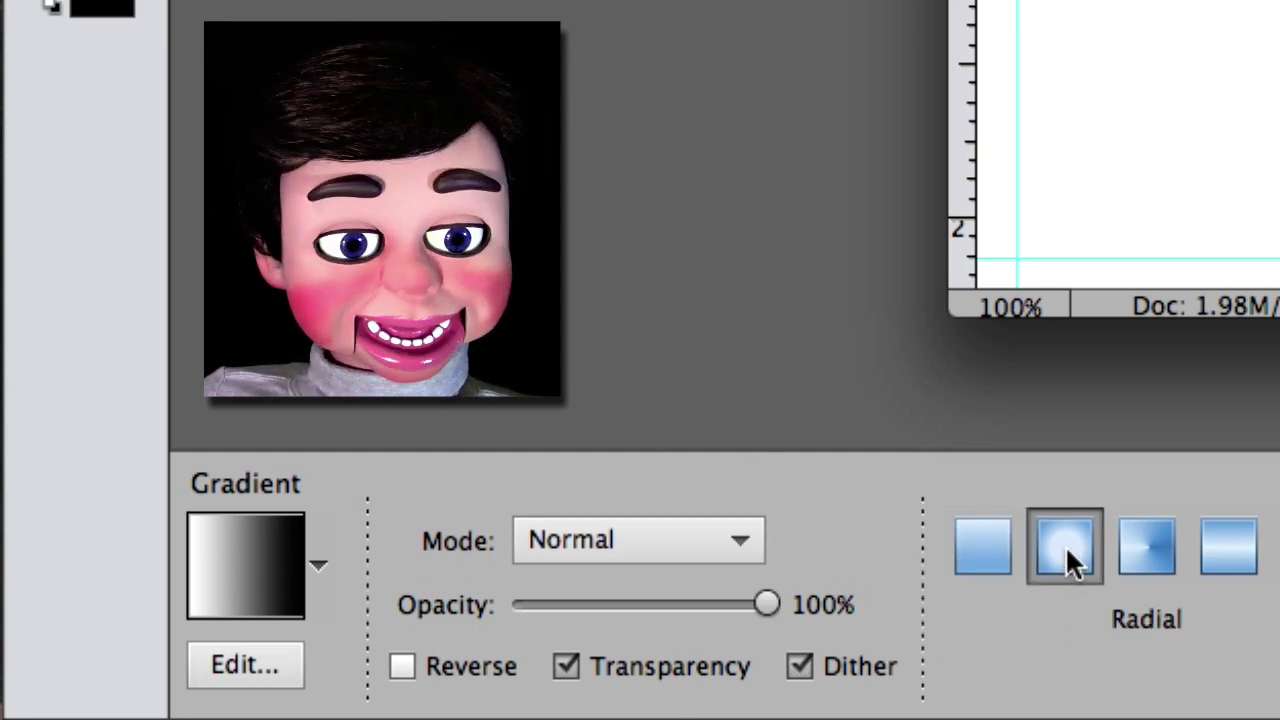
click(268, 663)
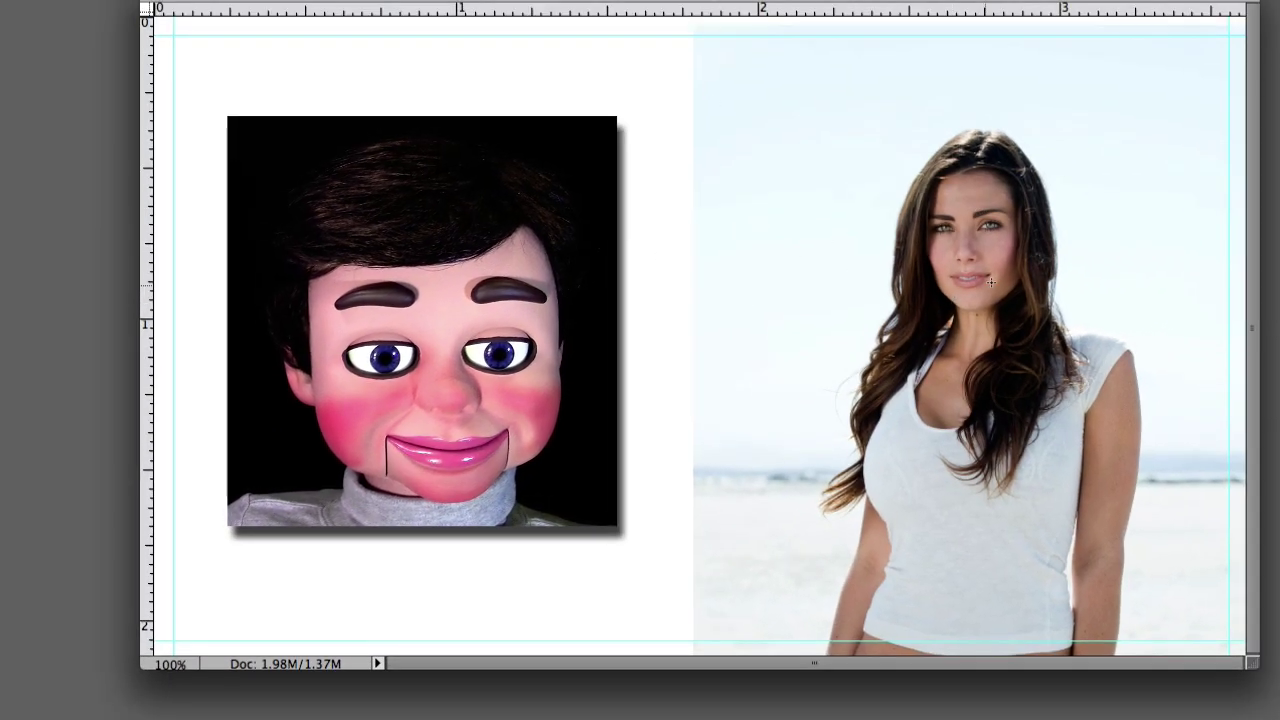
- Fade the portrait into the card with a radial gradient dragged across the face on its mask
drag(1029, 200, 1142, 111)
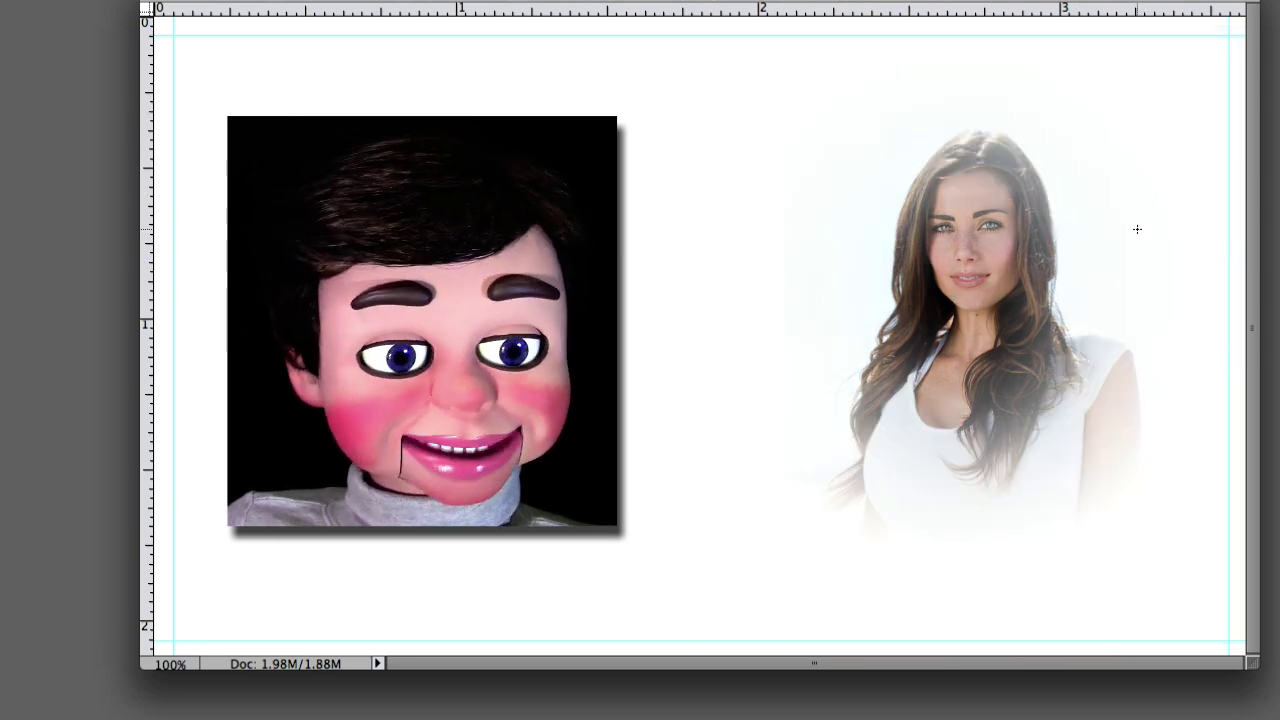
key(ctrl+z)
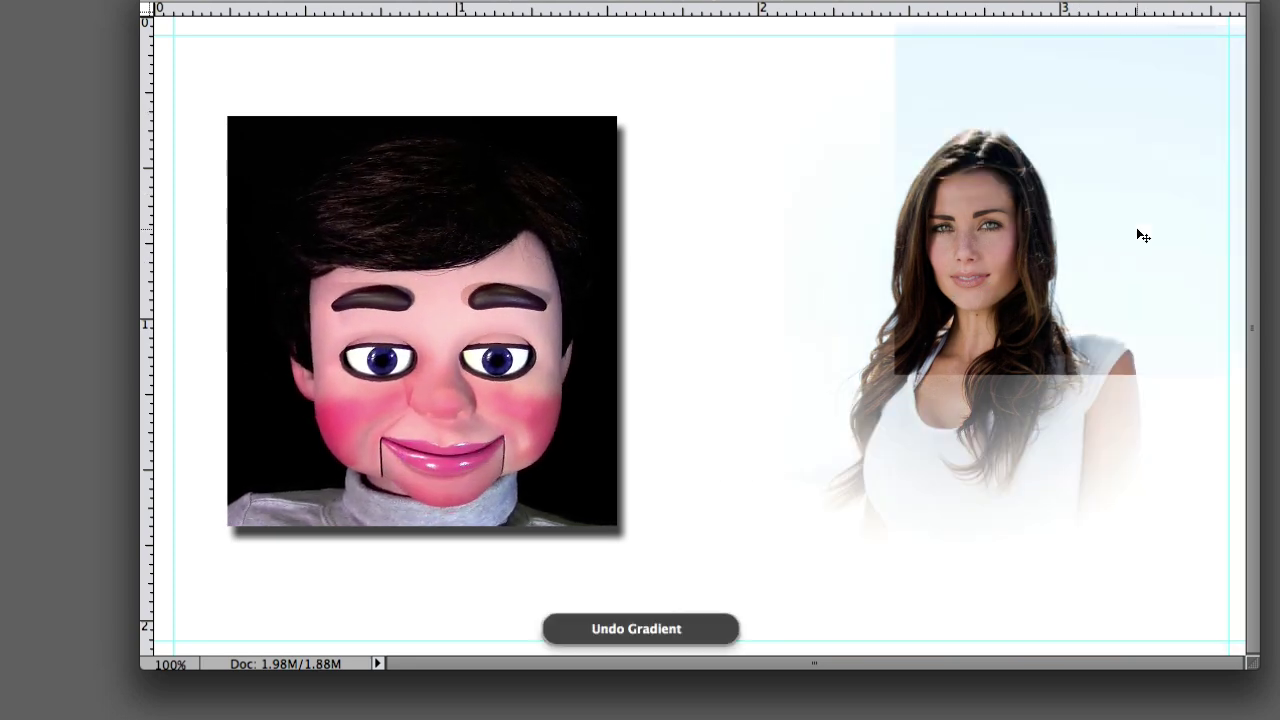
drag(1010, 238, 1154, 117)
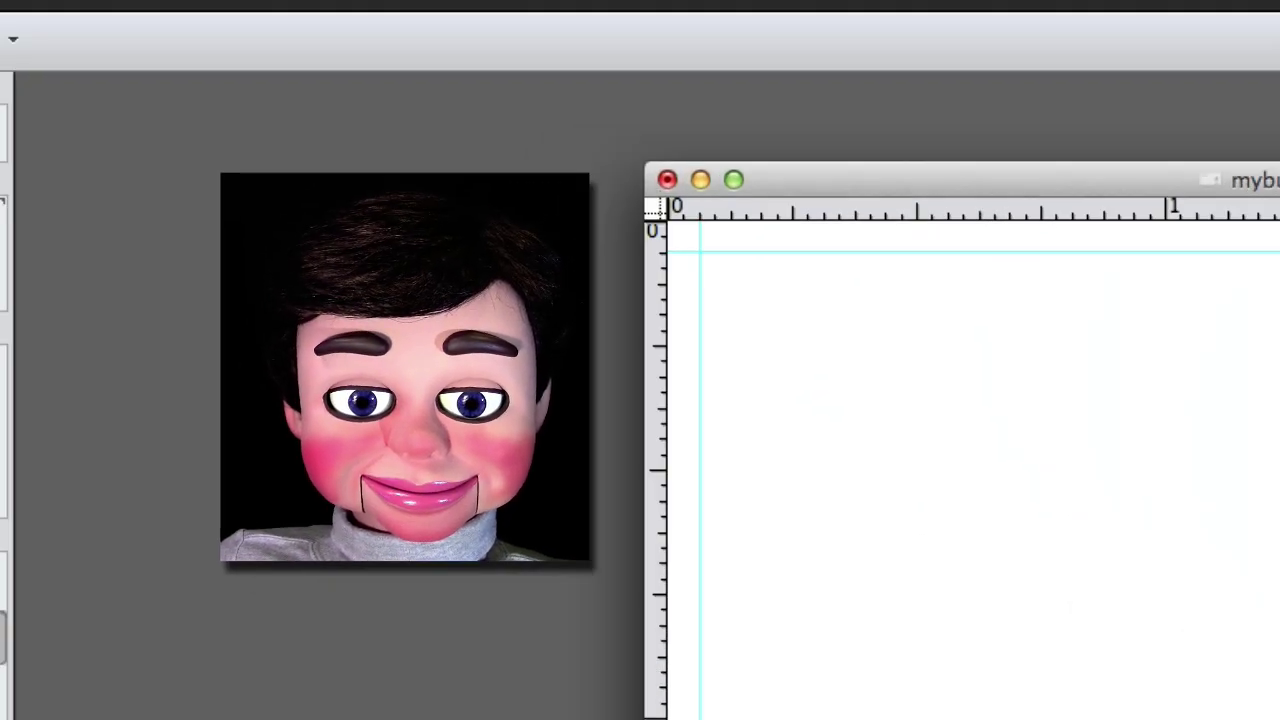
- Scale and move the portrait to the card's right side, committing the final size
click(61, 363)
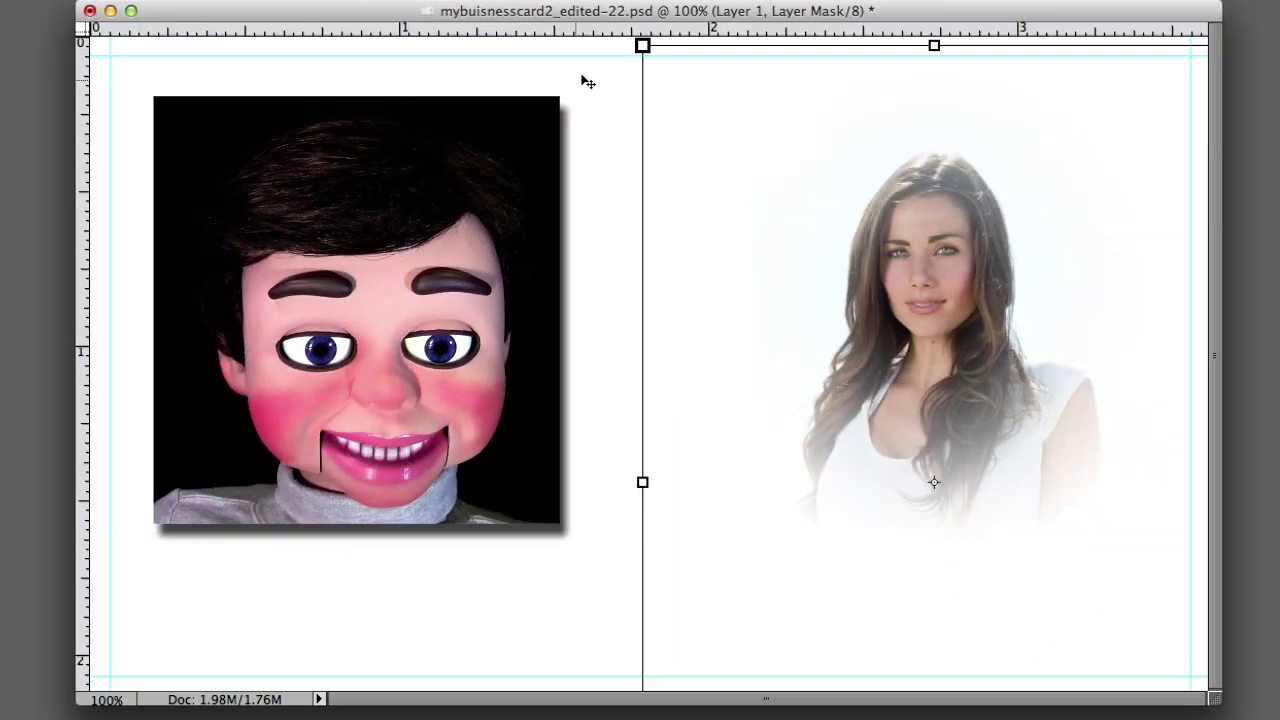
drag(642, 45, 840, 291)
drag(1046, 491, 1014, 408)
click(1106, 676)
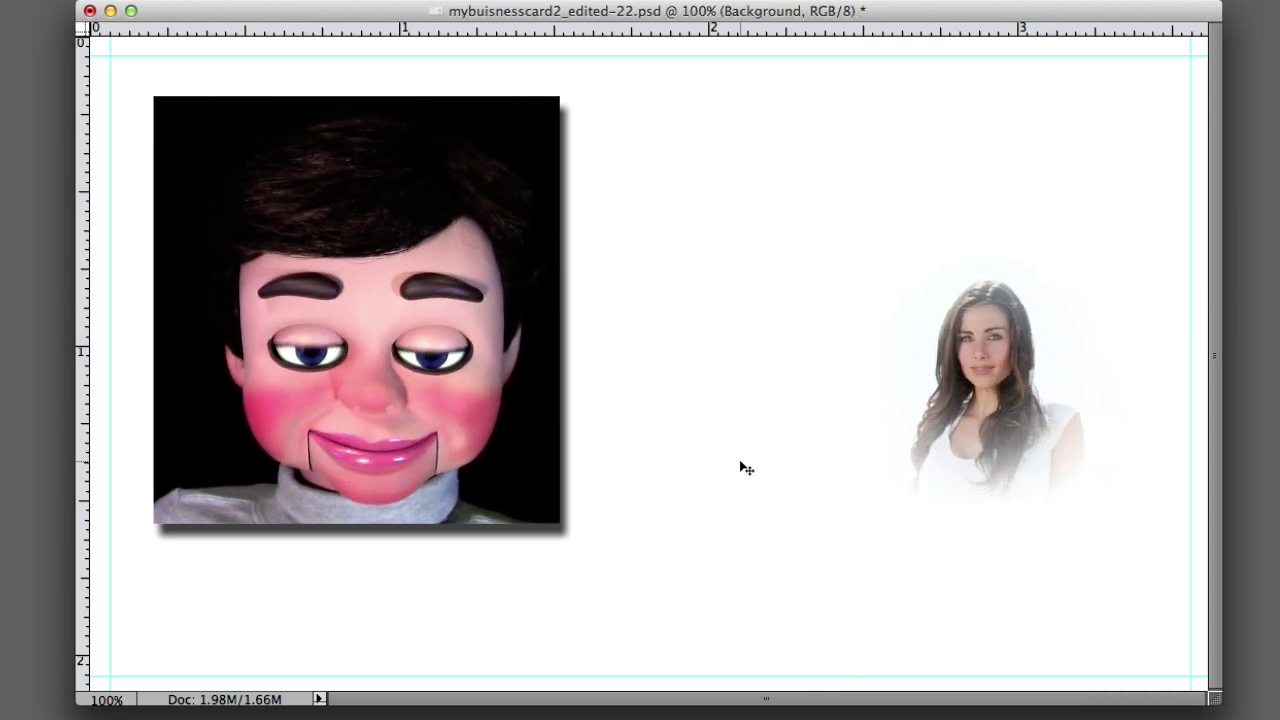
click(830, 454)
drag(817, 214, 780, 180)
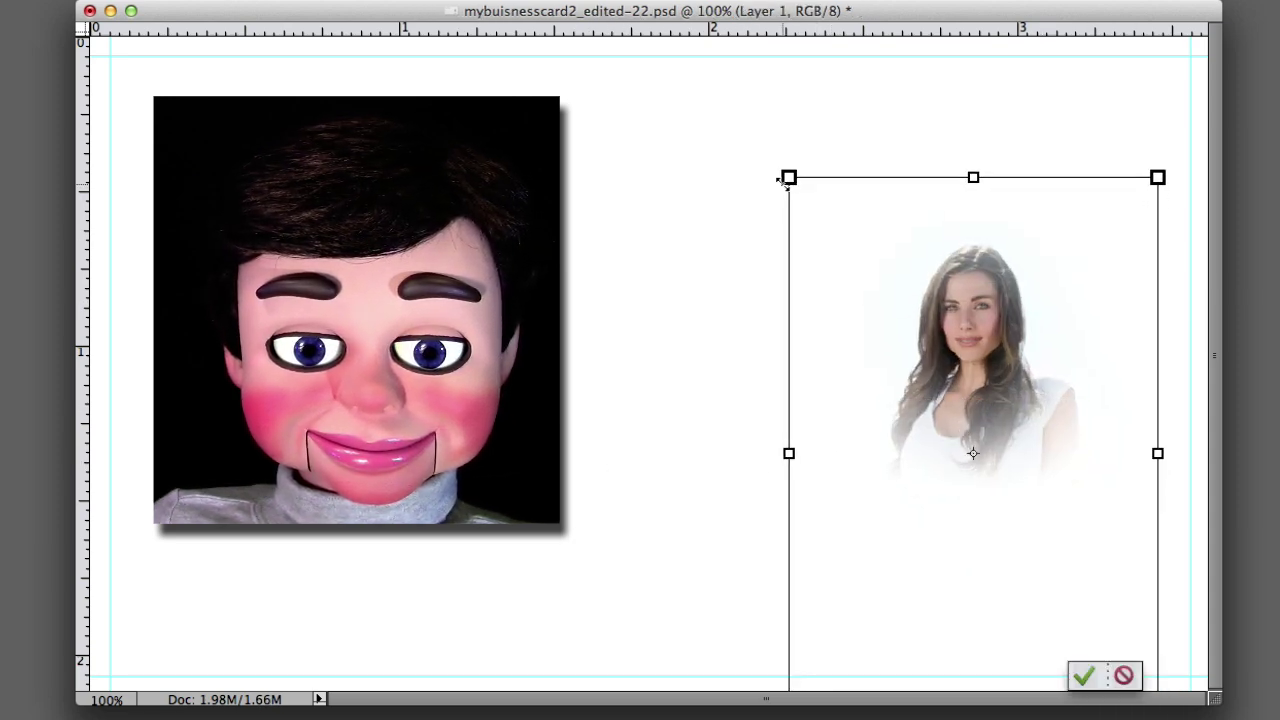
click(1082, 678)
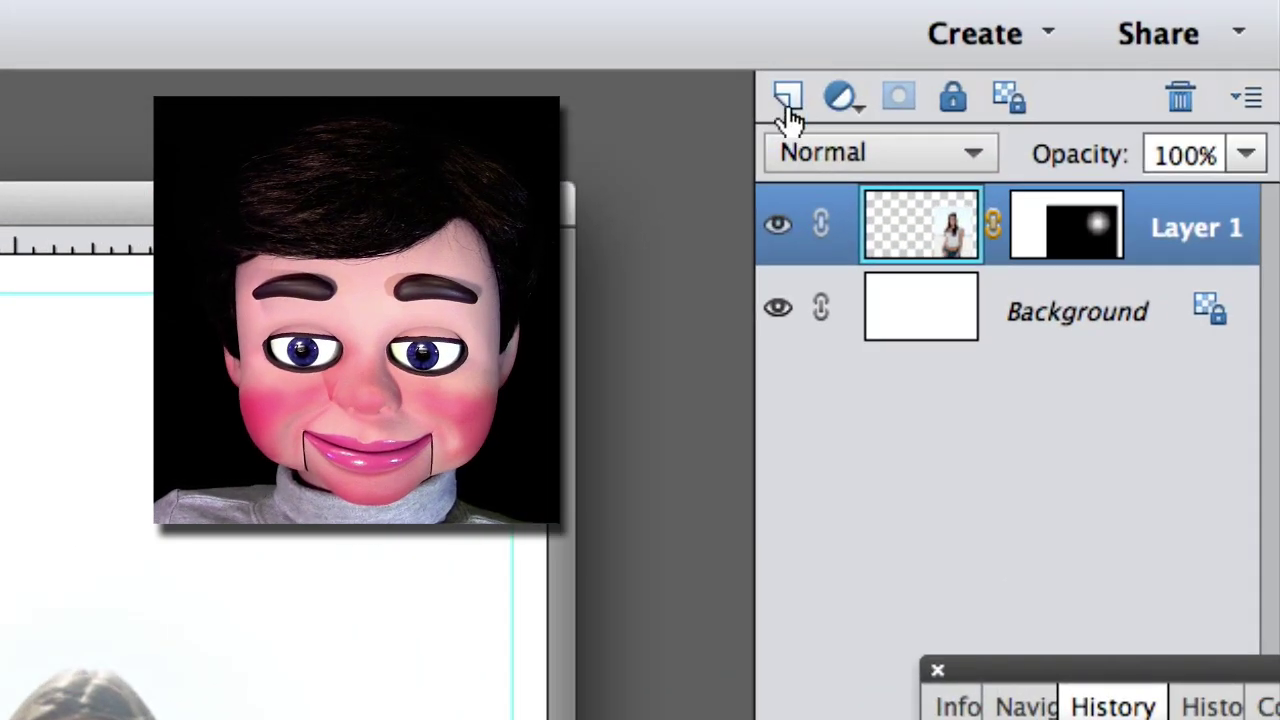
- Draw a thin horizontal pencil line across the card below the photos on a new layer
click(1136, 16)
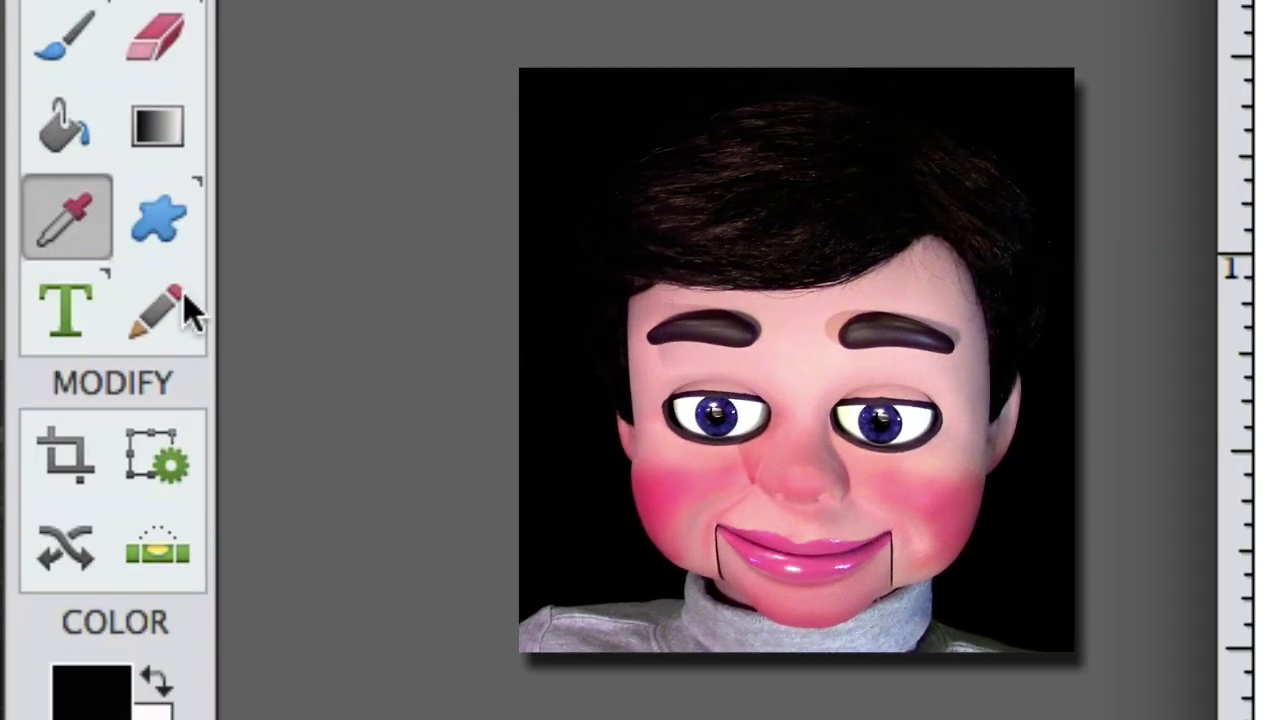
click(170, 312)
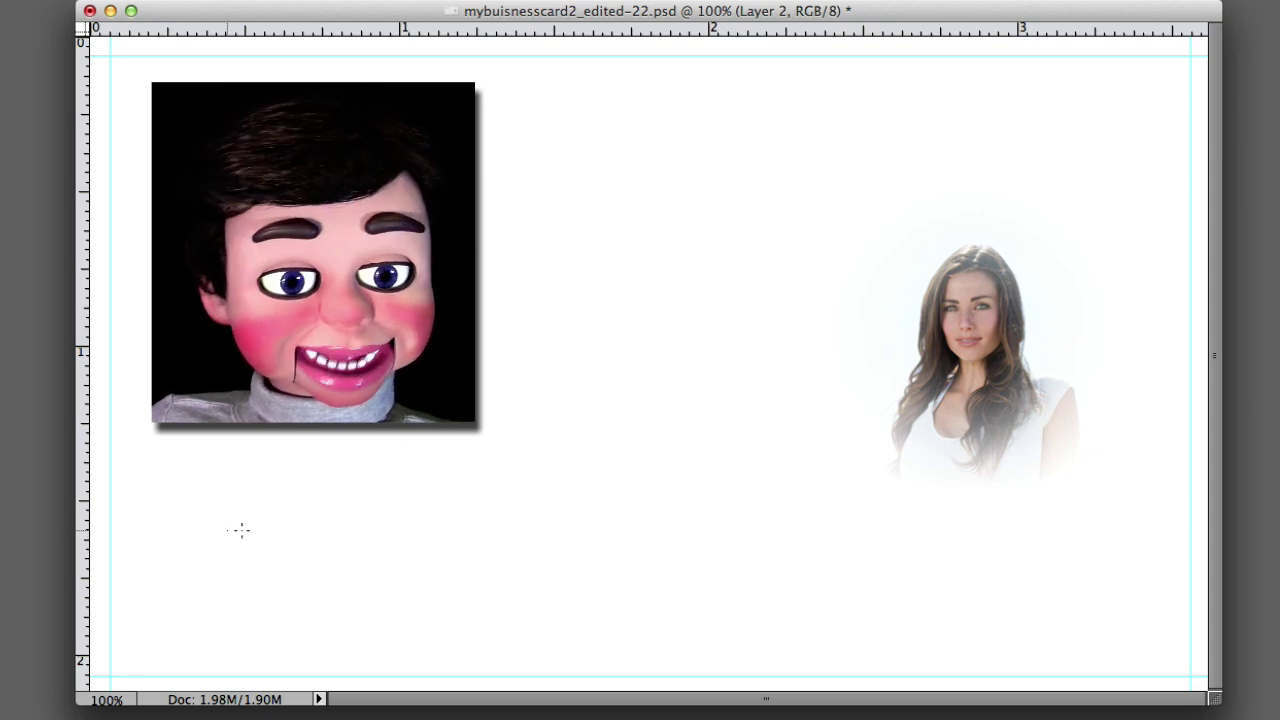
mouse_move(250, 530)
mouse_down()
mouse_move(516, 553)
mouse_move(918, 555)
mouse_up()
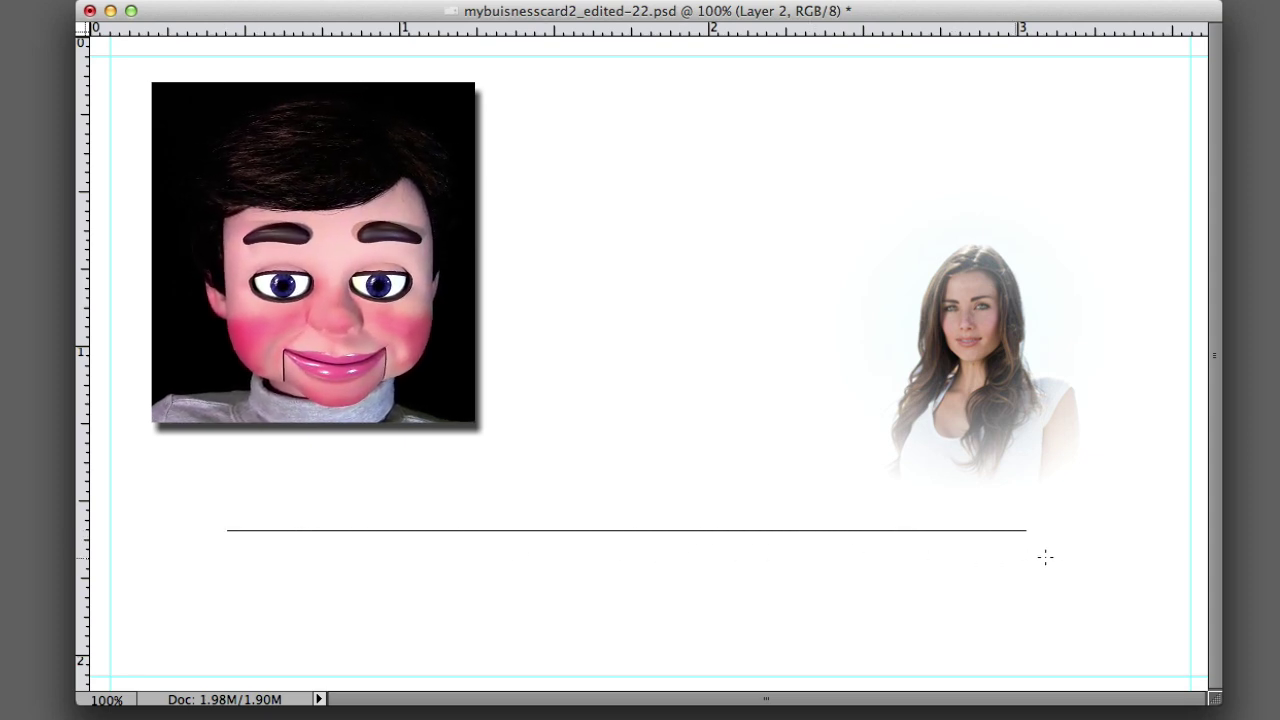
drag(1092, 560, 1098, 560)
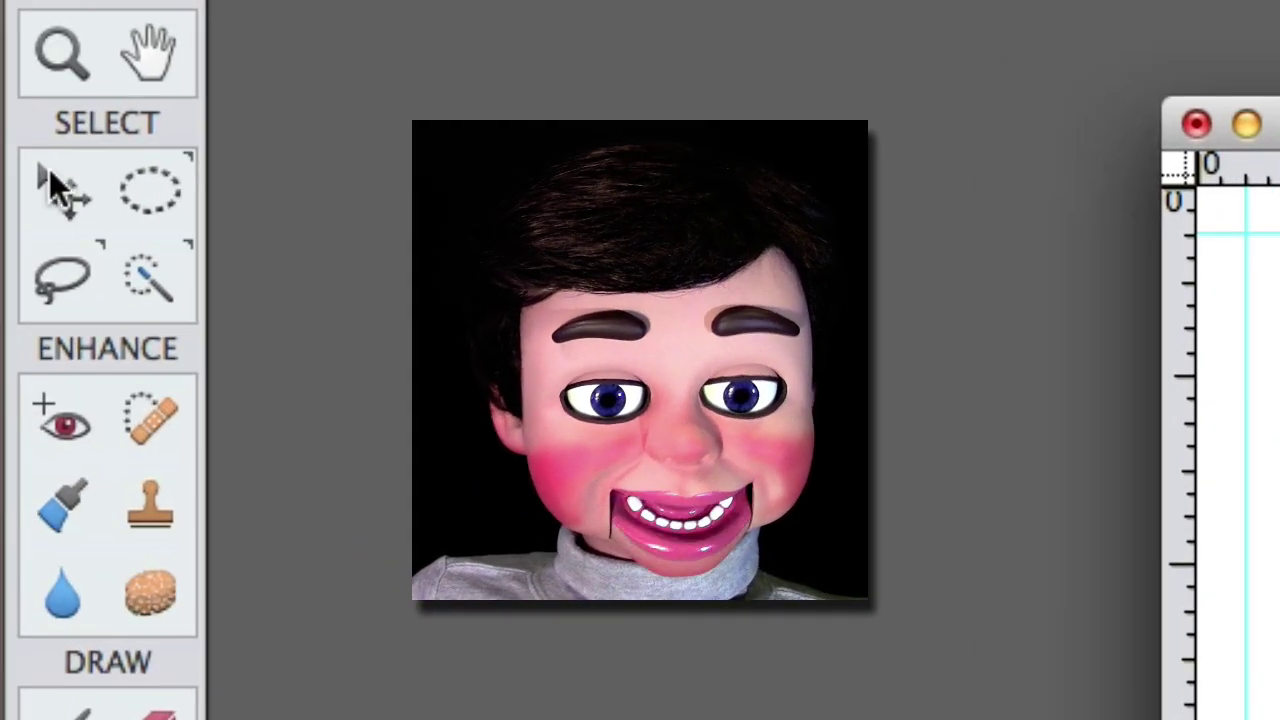
click(50, 172)
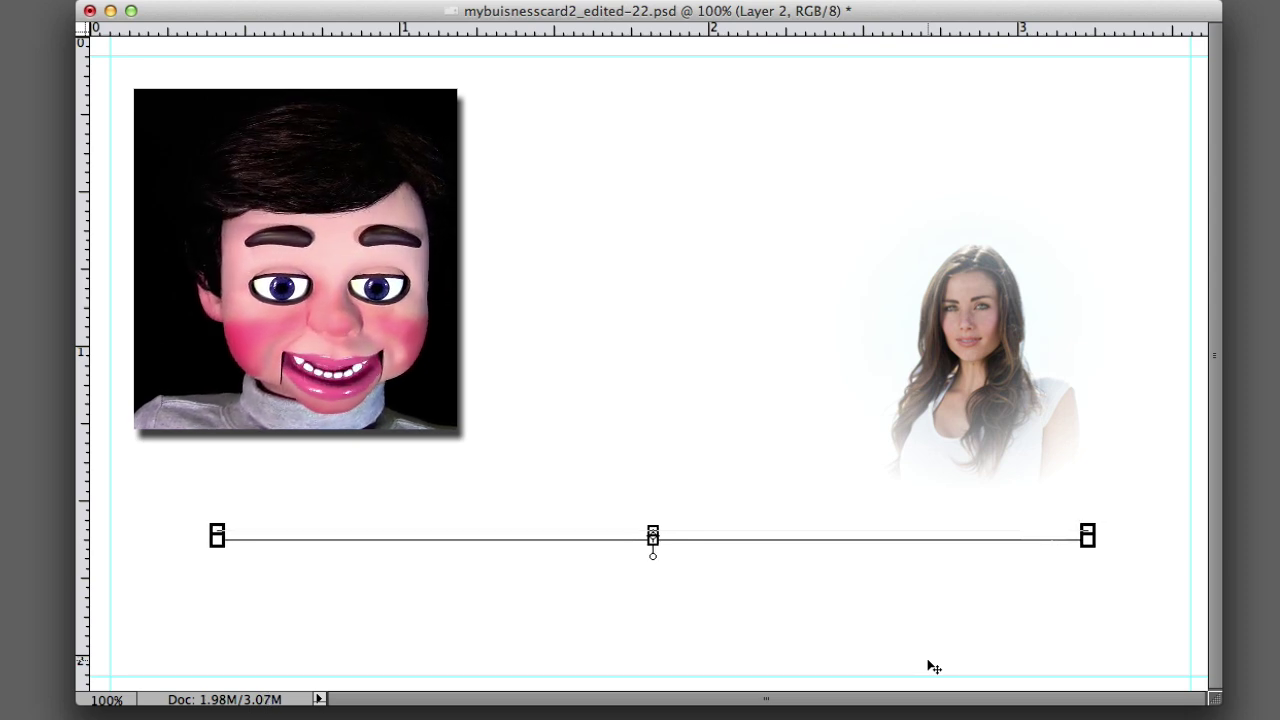
key(alt+bracketleft)
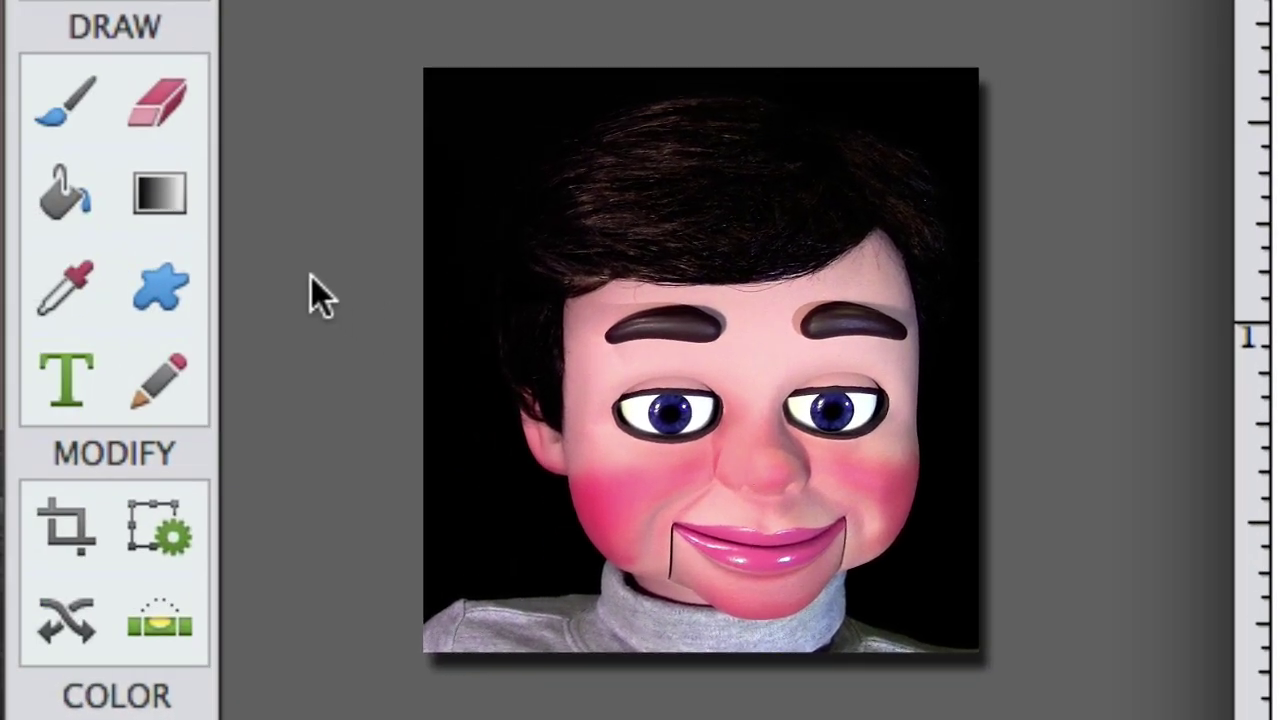
- Add the contact's name in 8 pt black text just below the divider line
click(76, 400)
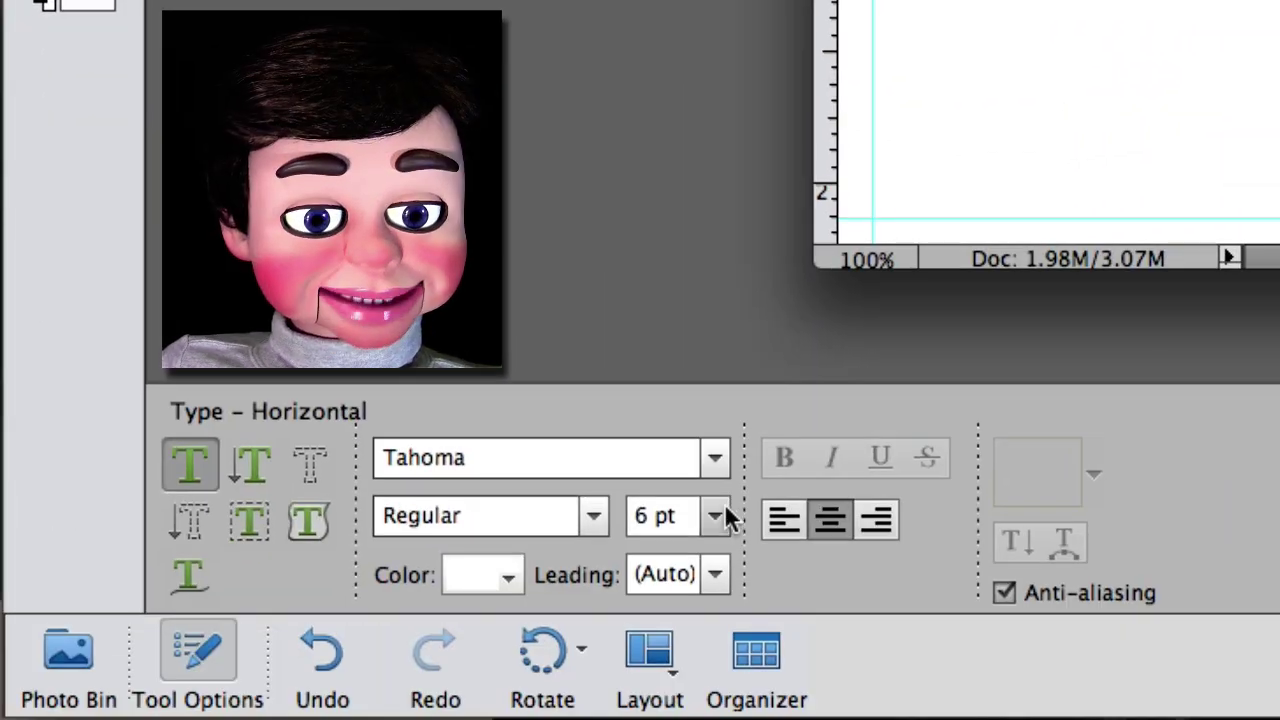
click(723, 514)
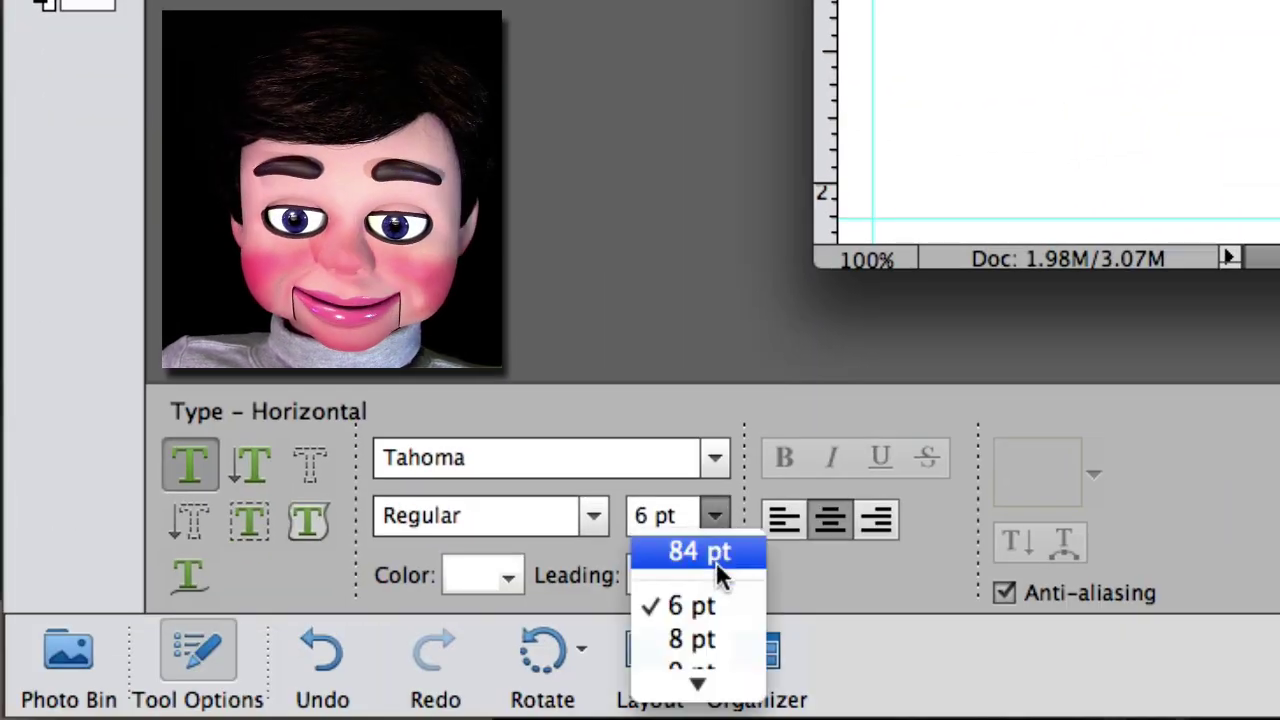
click(700, 640)
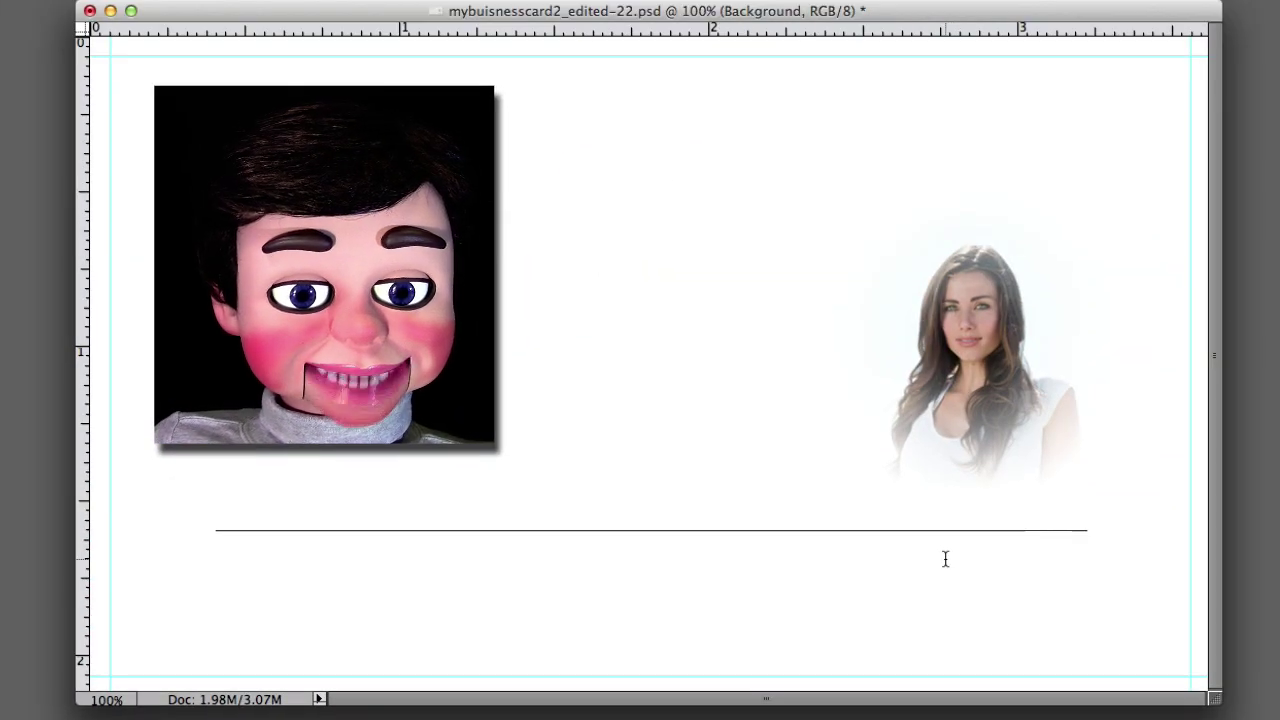
click(945, 559)
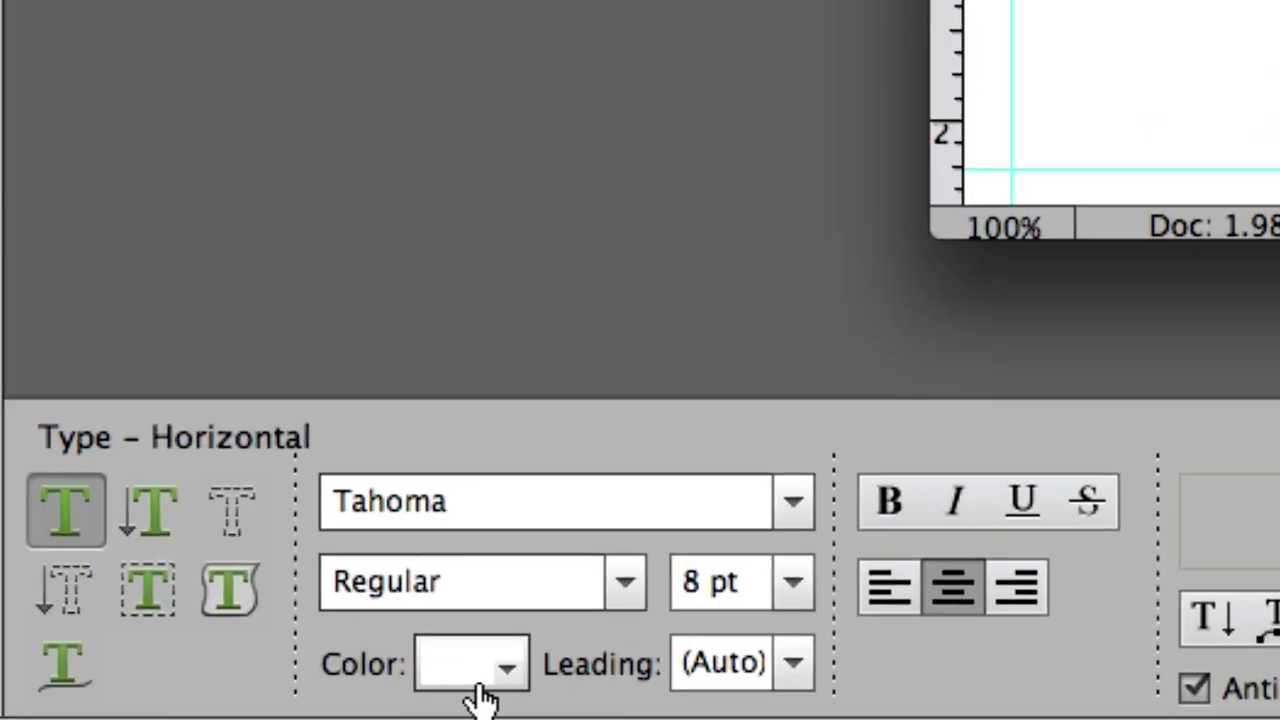
click(490, 678)
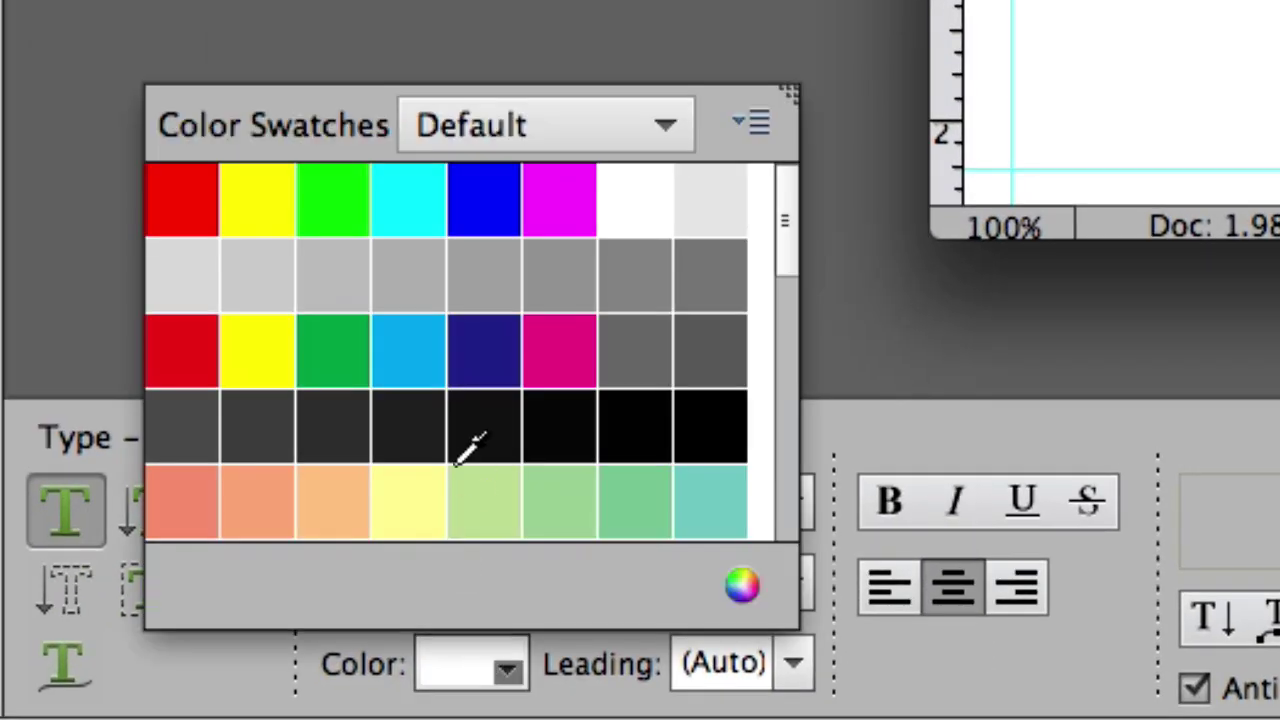
click(697, 450)
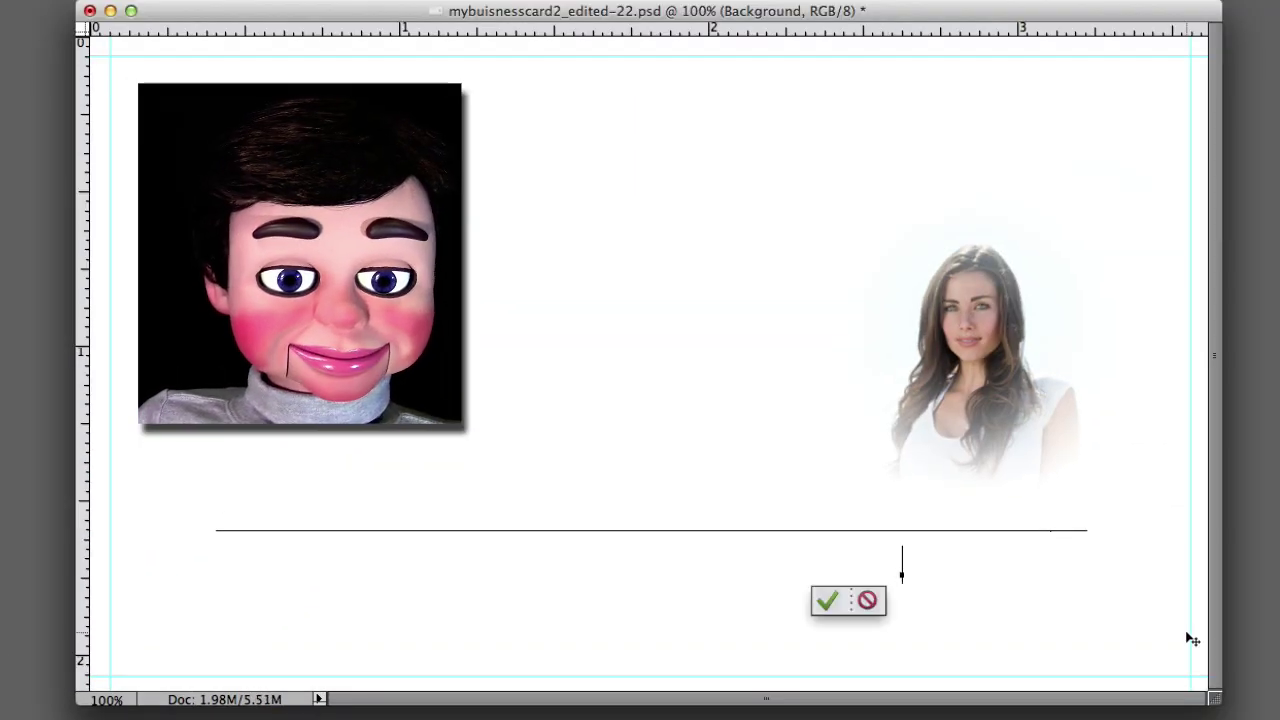
key(ctrl+Return)
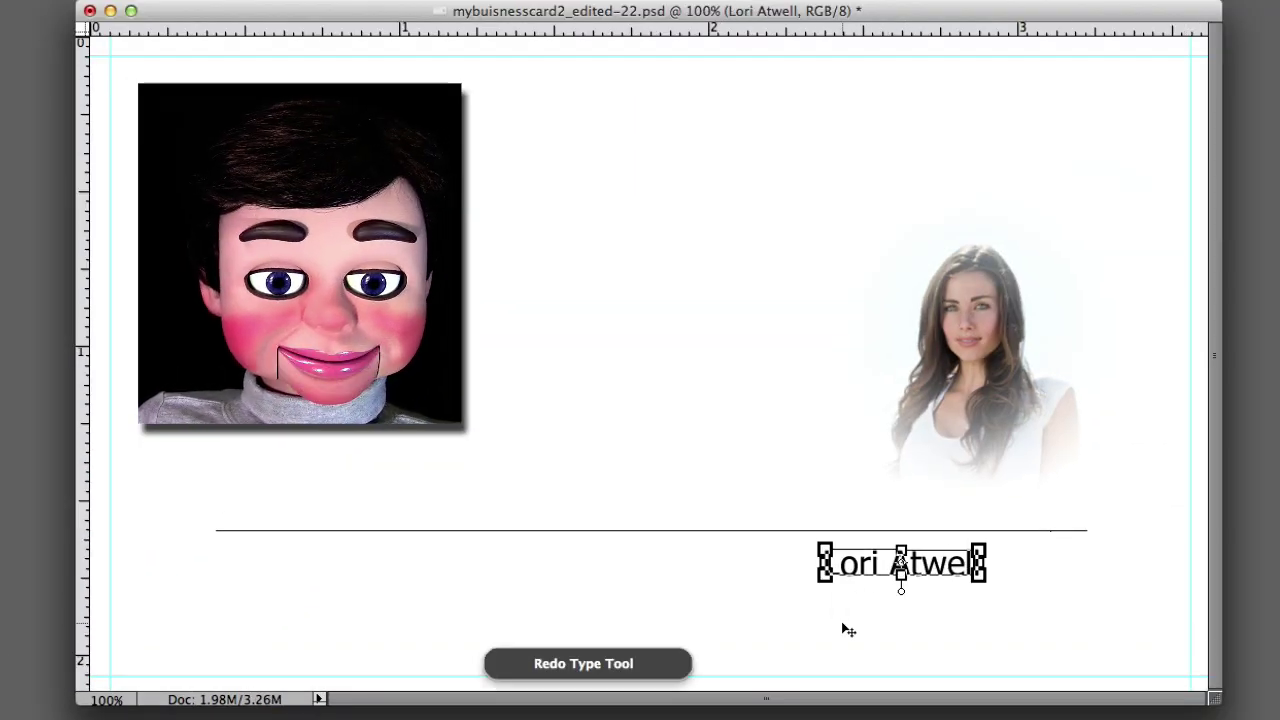
click(841, 621)
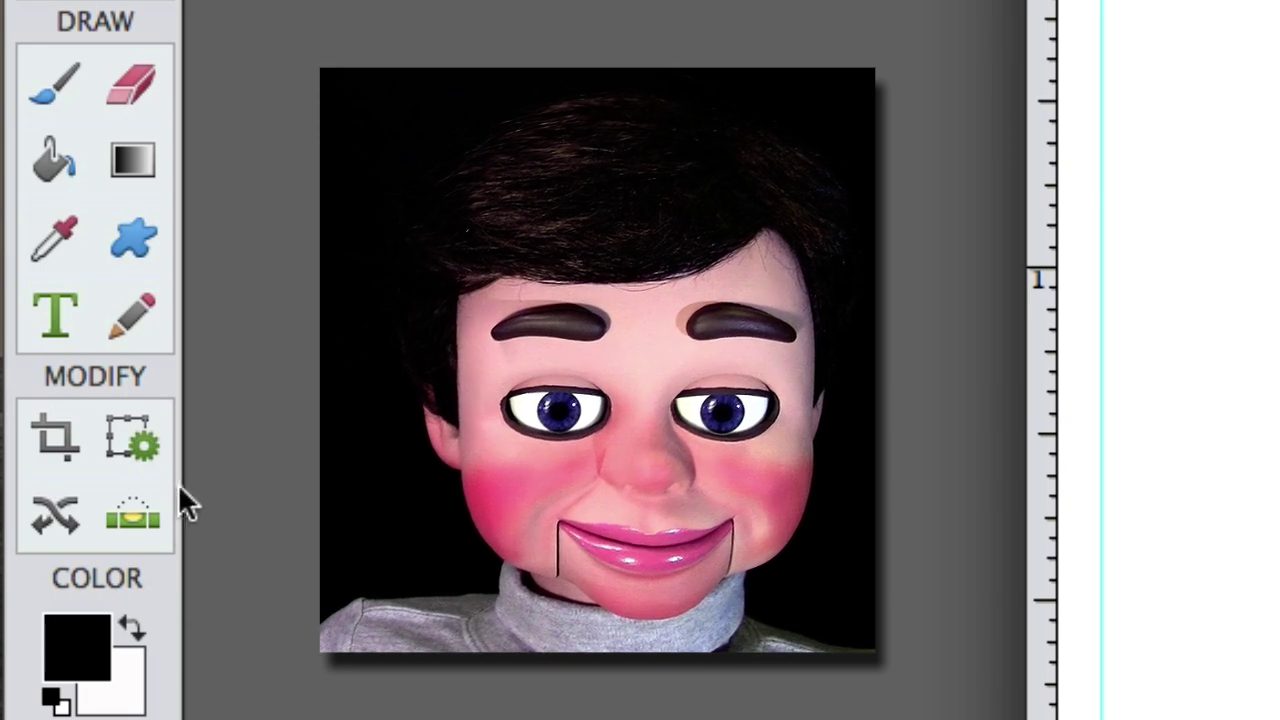
- Add the contact's phone number as a second text line beneath the name
click(54, 314)
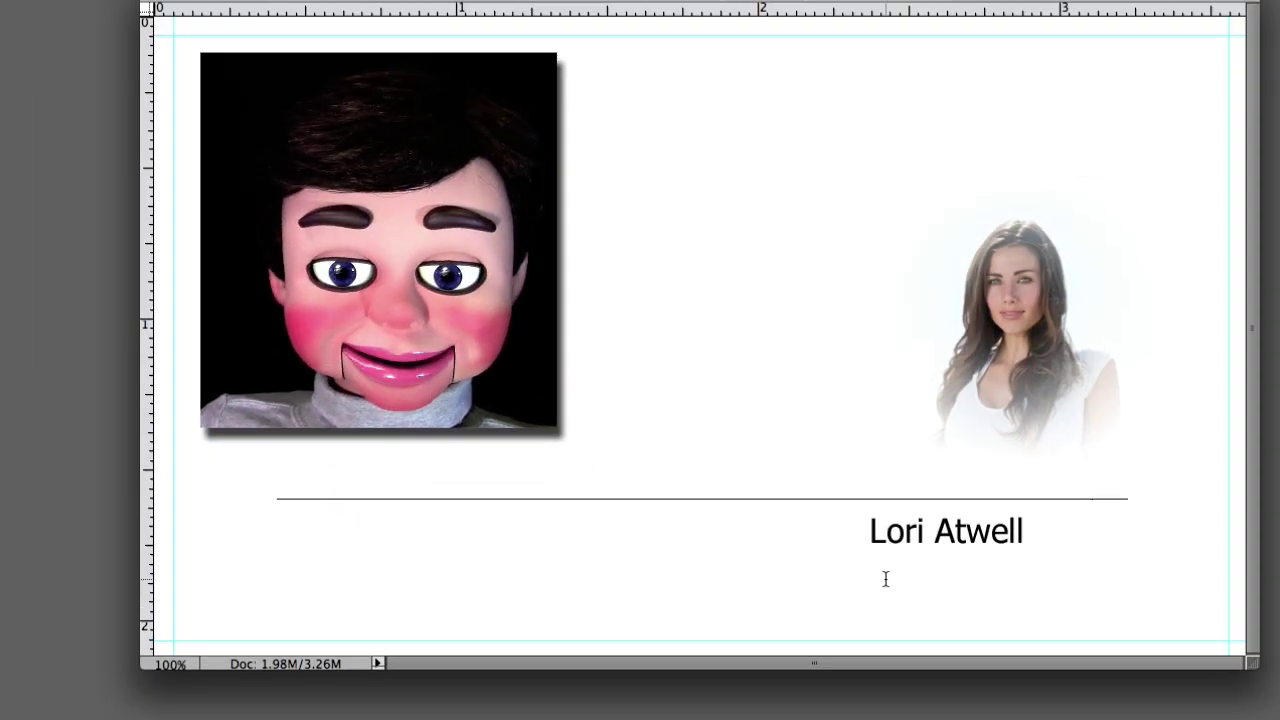
click(886, 579)
text(555 555 1234)
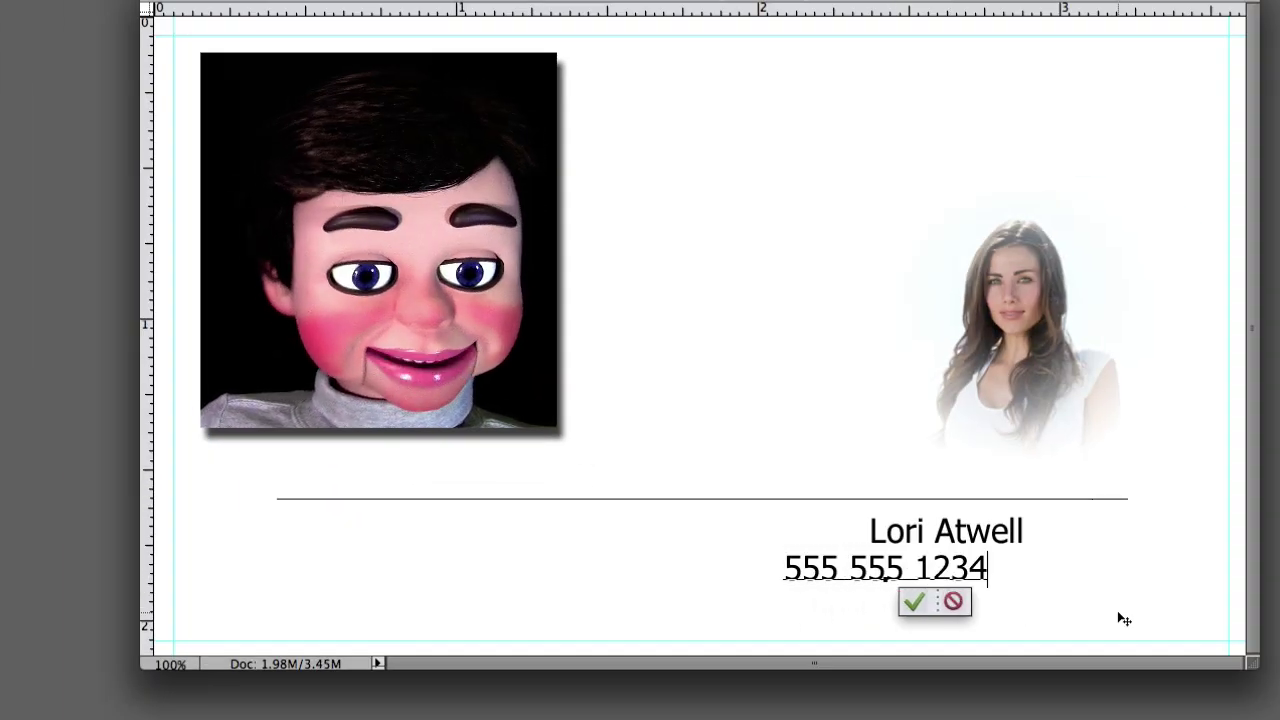
click(1124, 620)
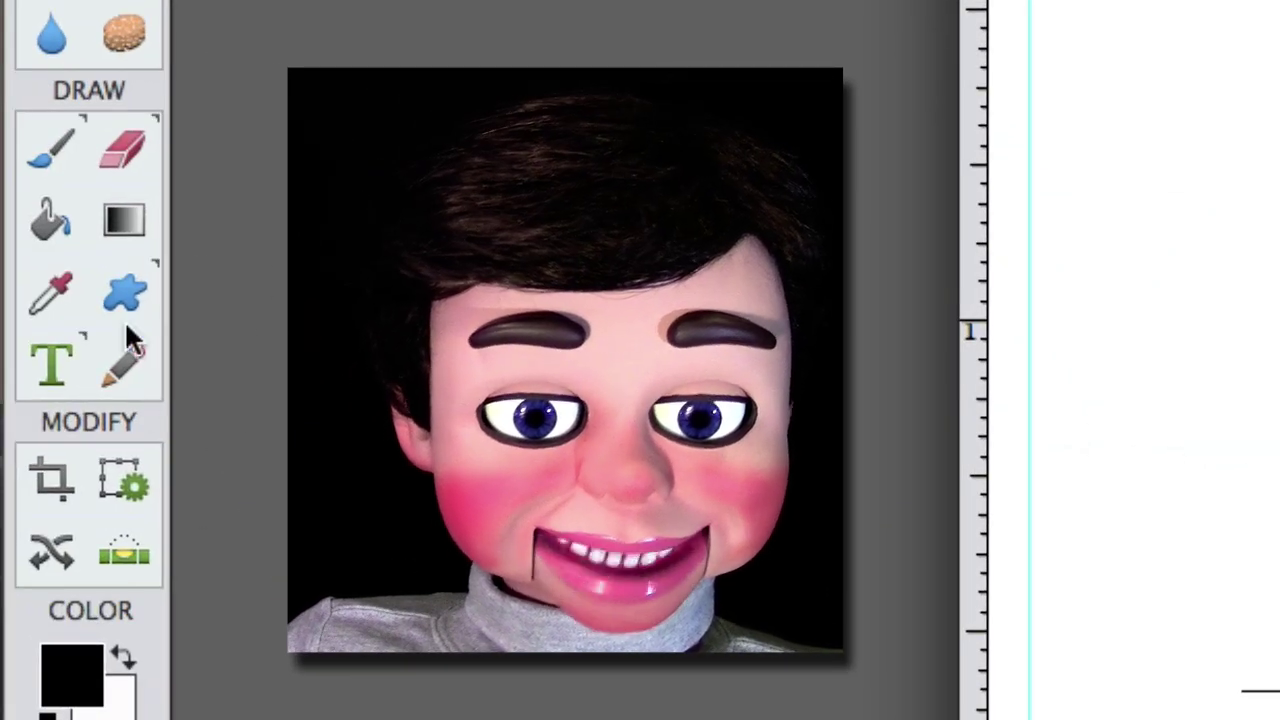
click(125, 300)
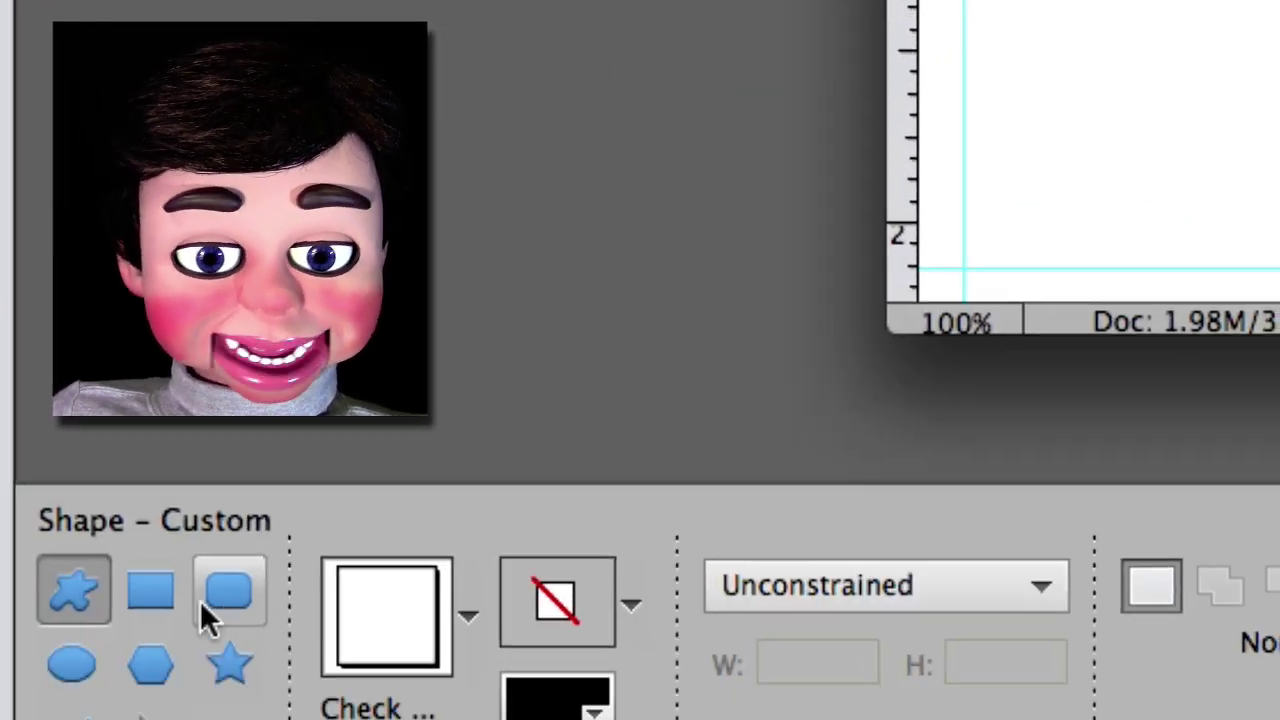
- Draw a small black logo box top-left and place 'The Spencer Corporation' beside it
click(149, 586)
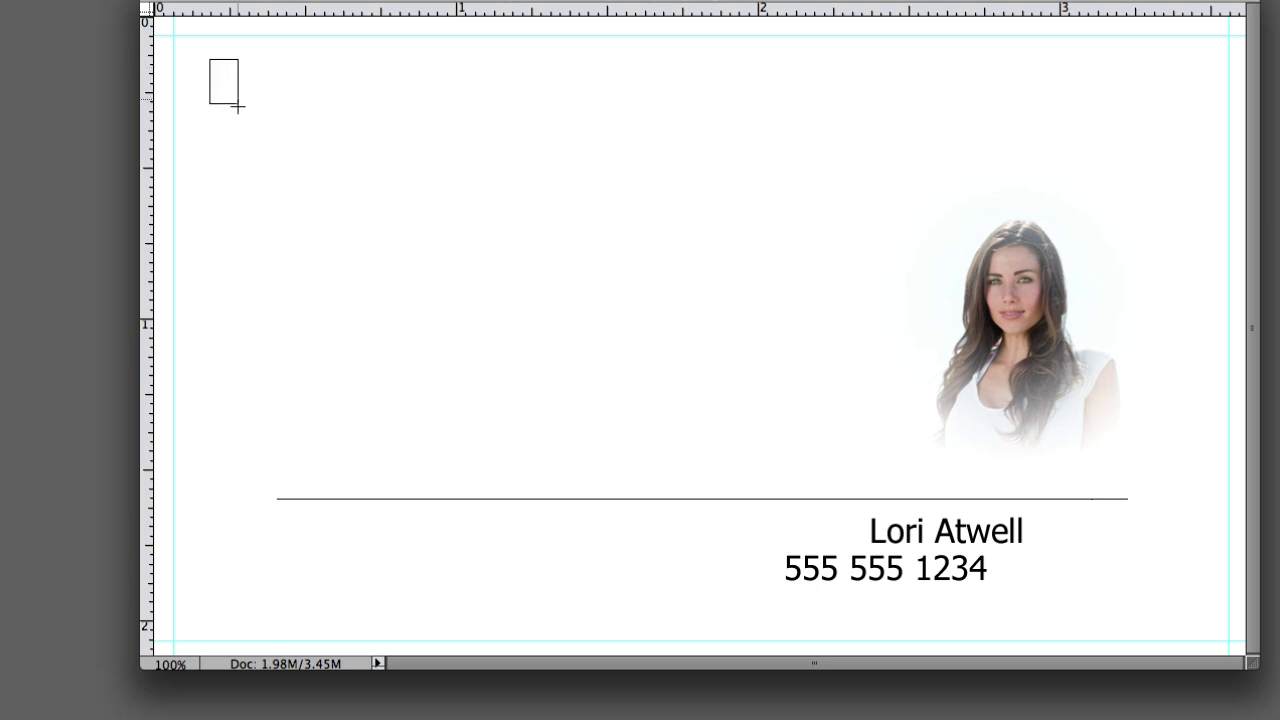
drag(274, 130, 320, 139)
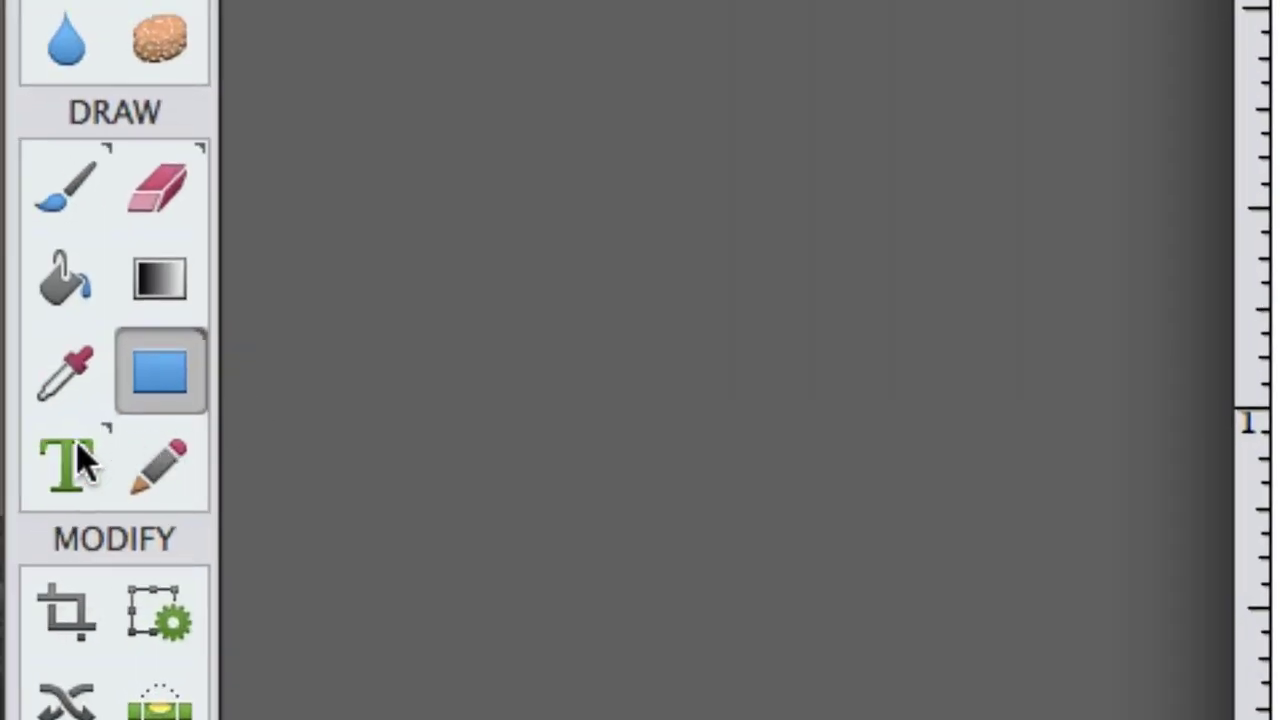
click(78, 463)
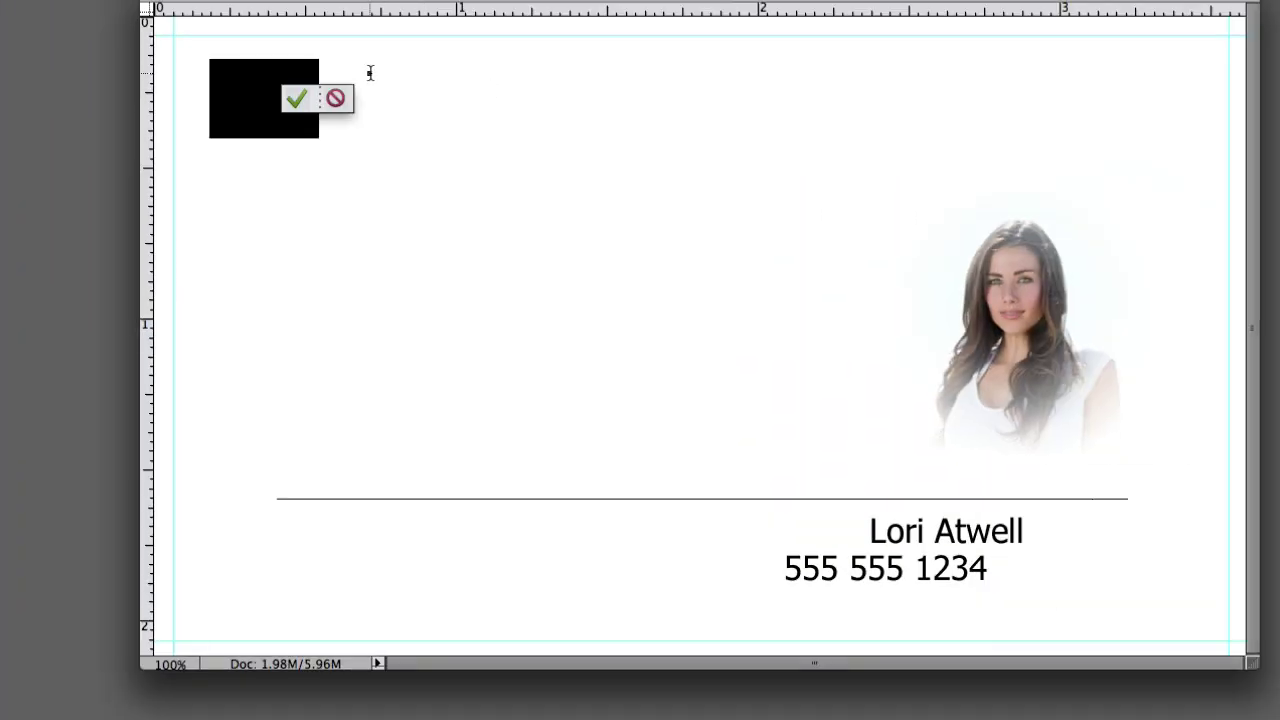
text(The Spencer Cor)
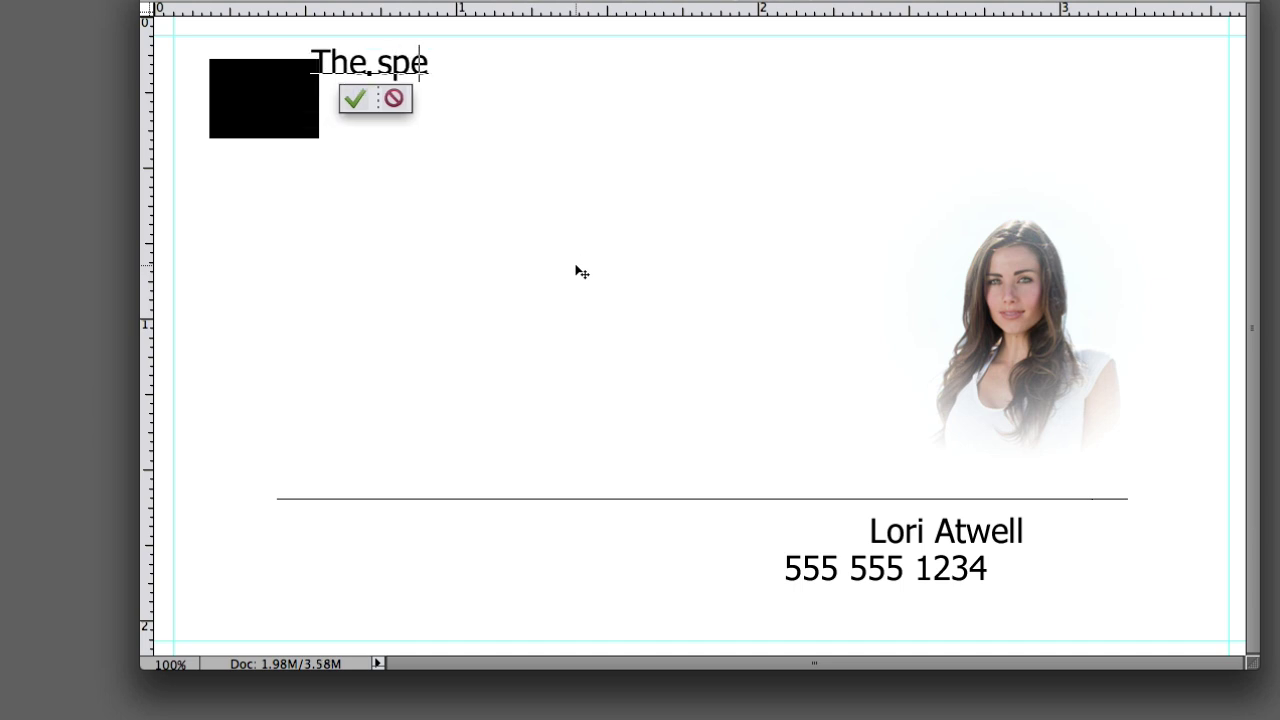
text(poration)
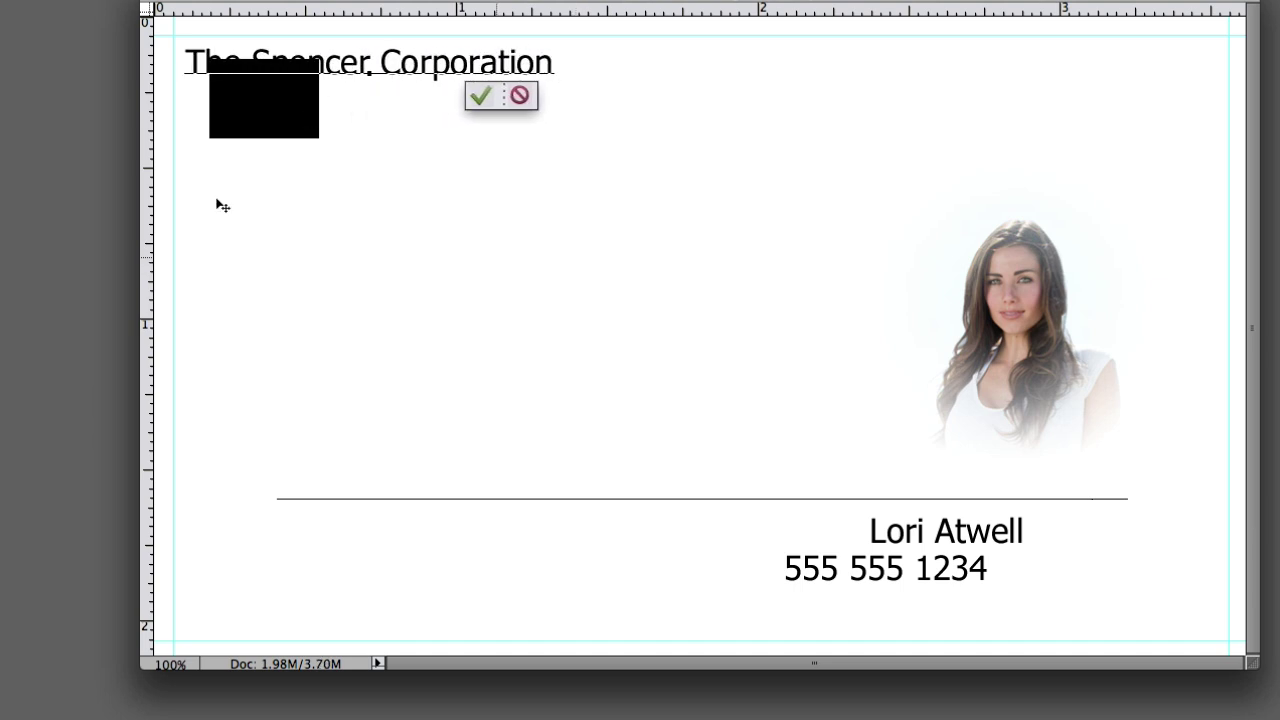
key(ctrl+Return)
drag(540, 75, 649, 93)
key(ctrl+t)
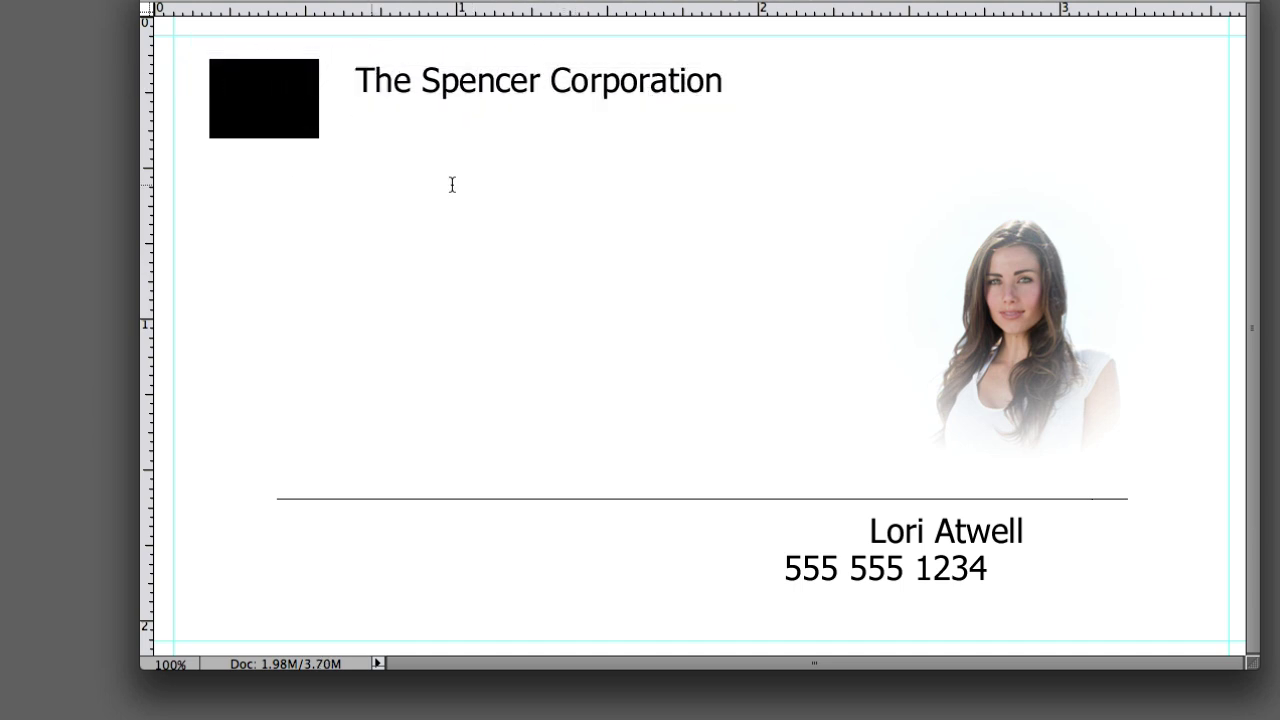
- Add a smaller 'Leading Edge Technology' tagline centred under the company name
click(388, 133)
text(Leading Edge T)
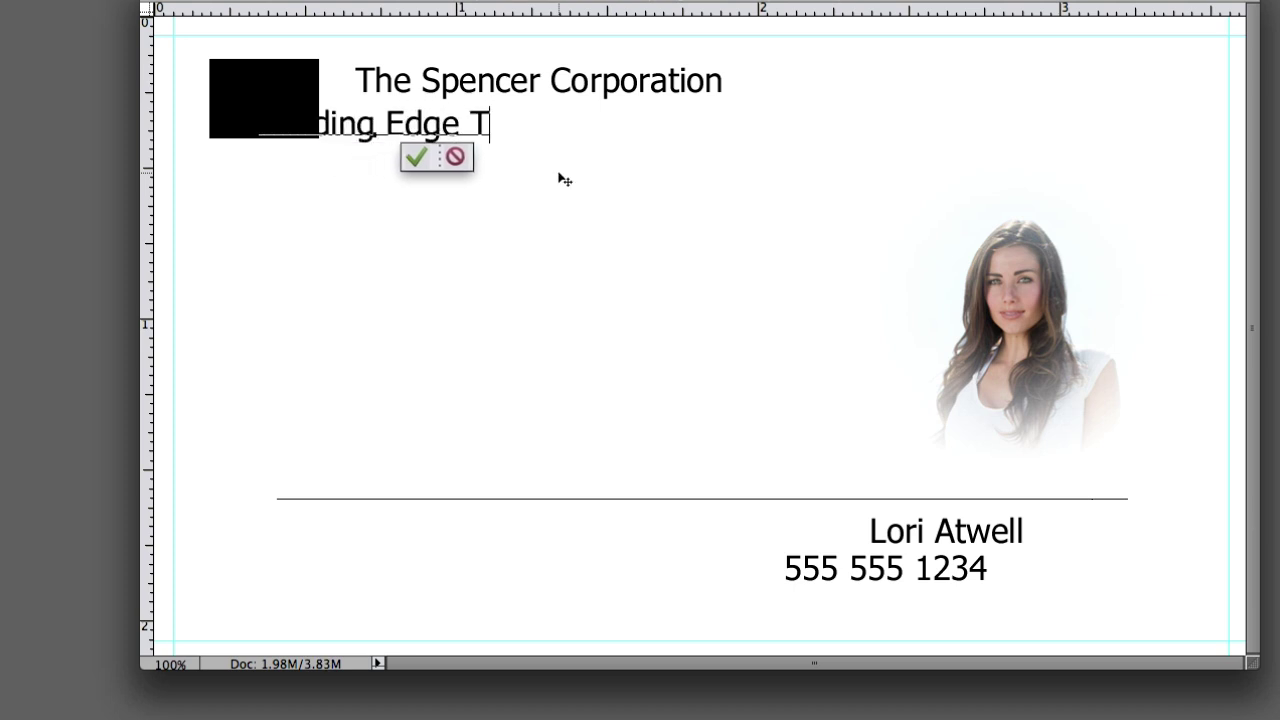
text(echnology)
key(ctrl+Return)
drag(341, 220, 510, 220)
key(ctrl+t)
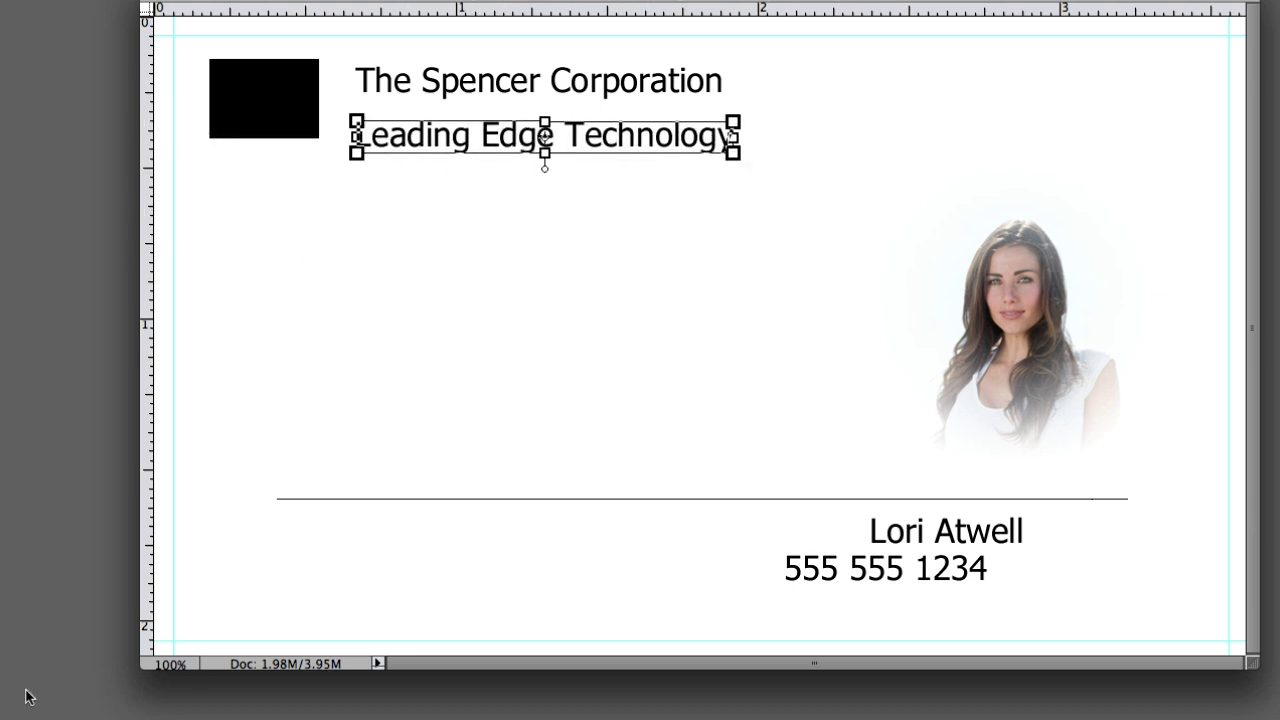
key(Return)
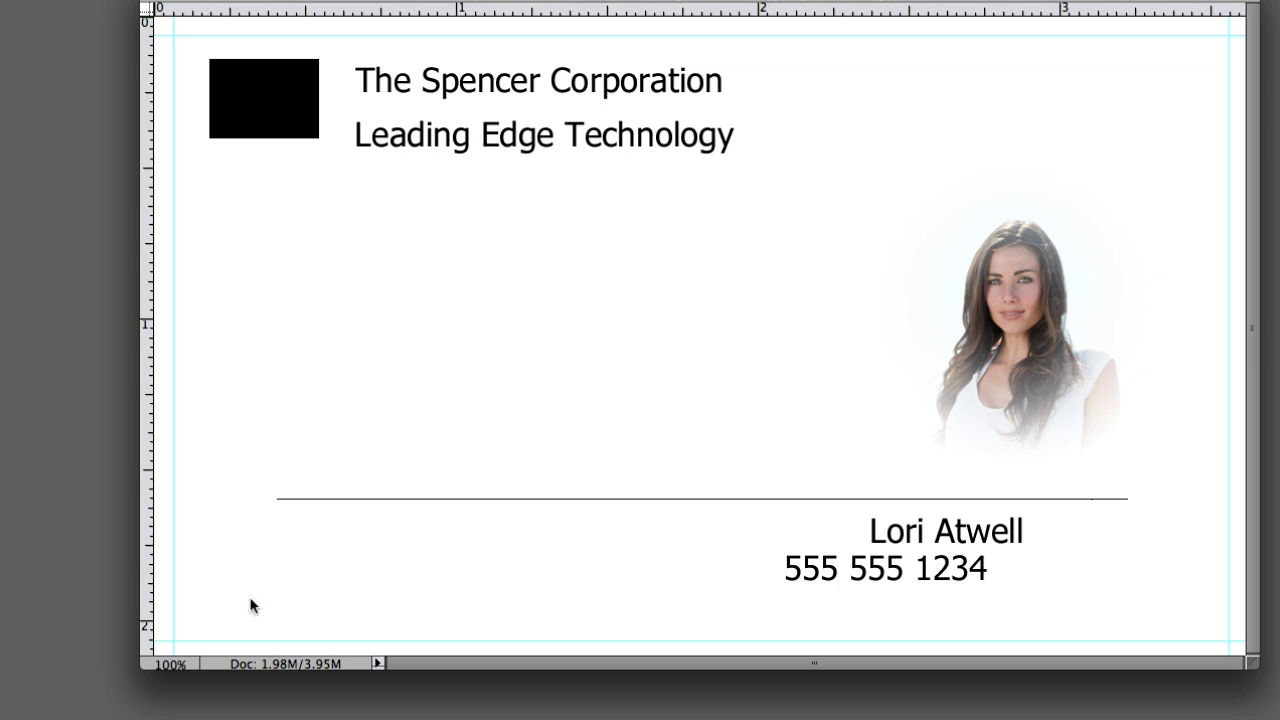
key(ctrl+shift+comma)
click(292, 533)
text(www.thespencercorp)
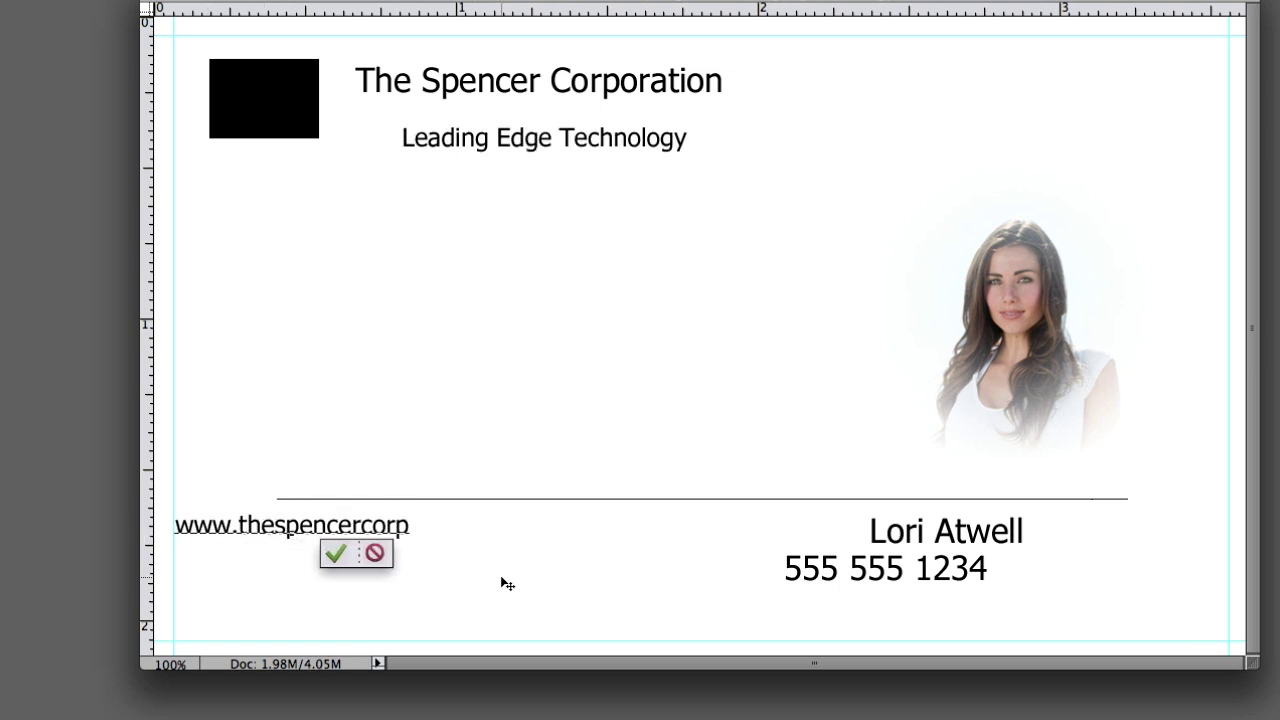
text(oration.com)
click(391, 553)
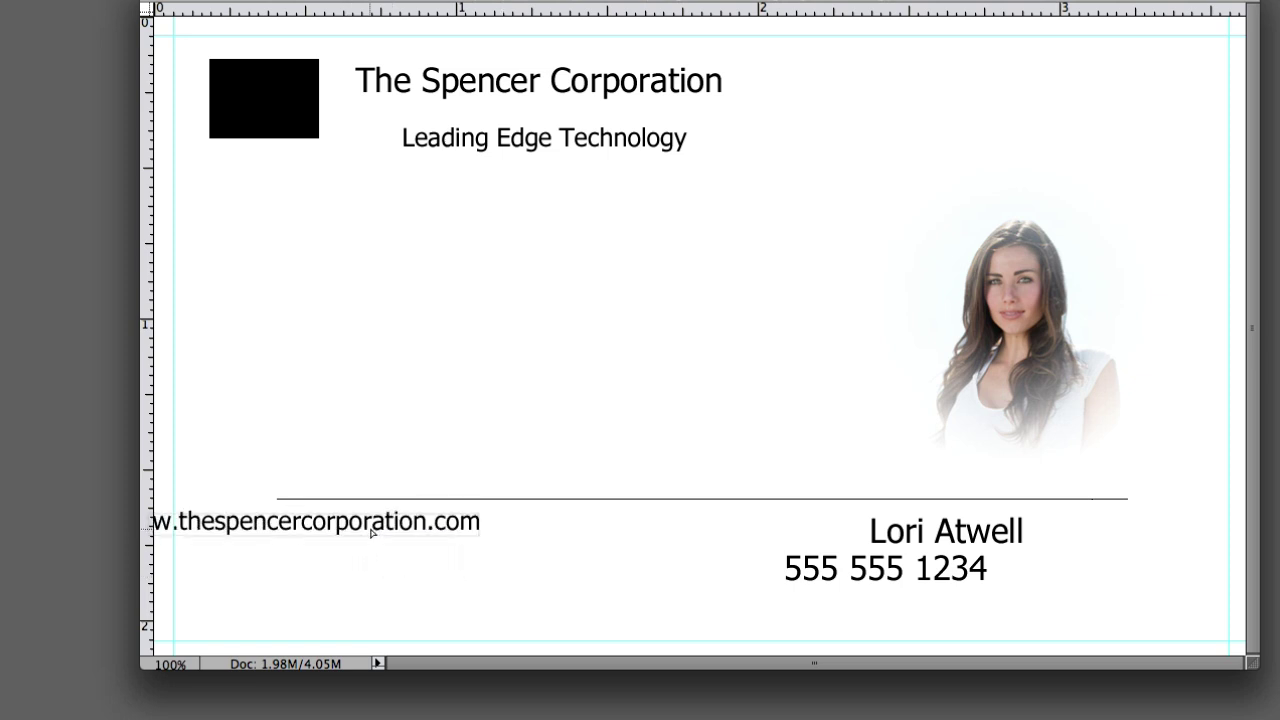
drag(326, 518, 404, 532)
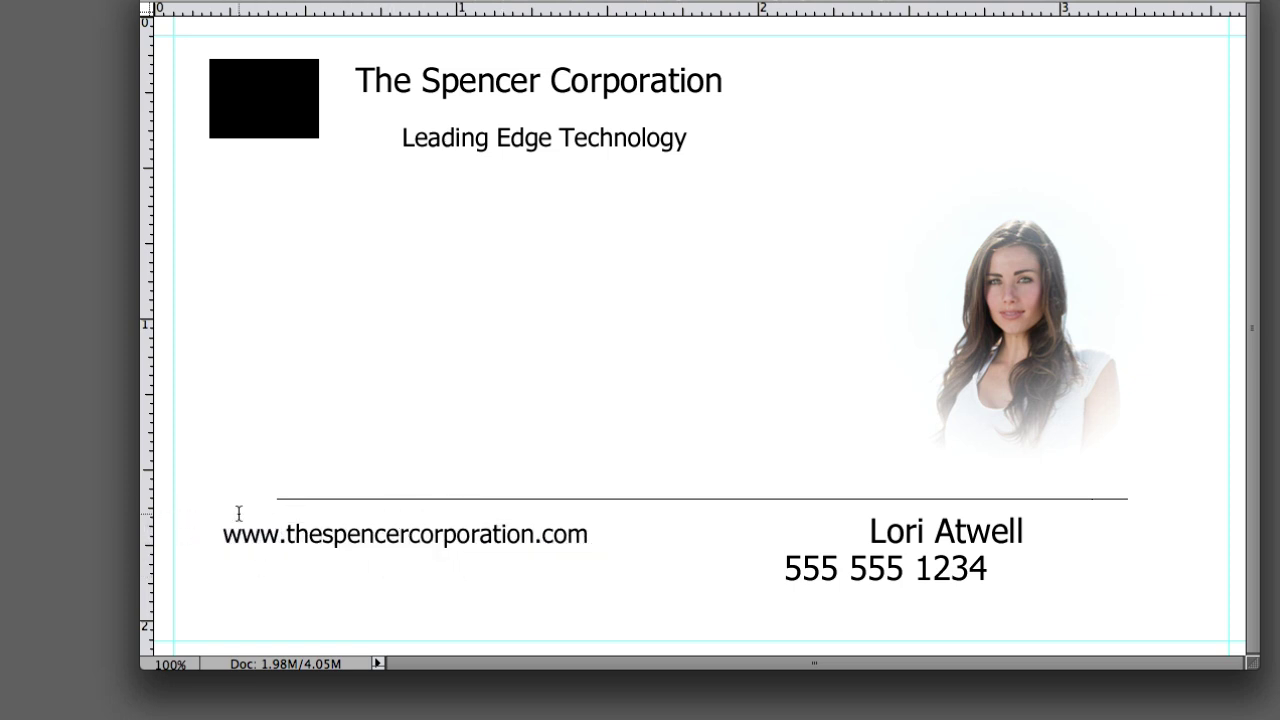
key(shift+Down)
key(shift+Down)
key(shift+Down)
key(shift+Down)
key(shift+Down)
key(shift+Down)
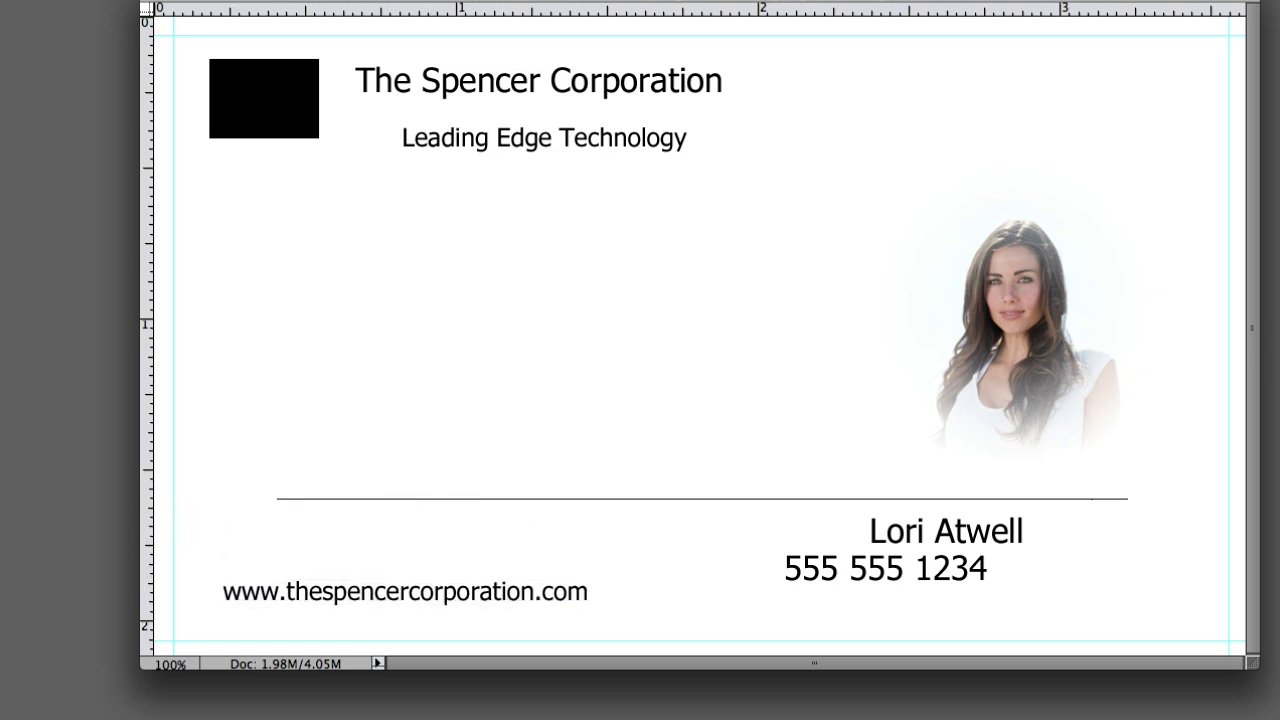
- Add the two-line street address as a text block above the web address and position it
click(277, 522)
text(1312 Main Street)
key(Return)
text(A)
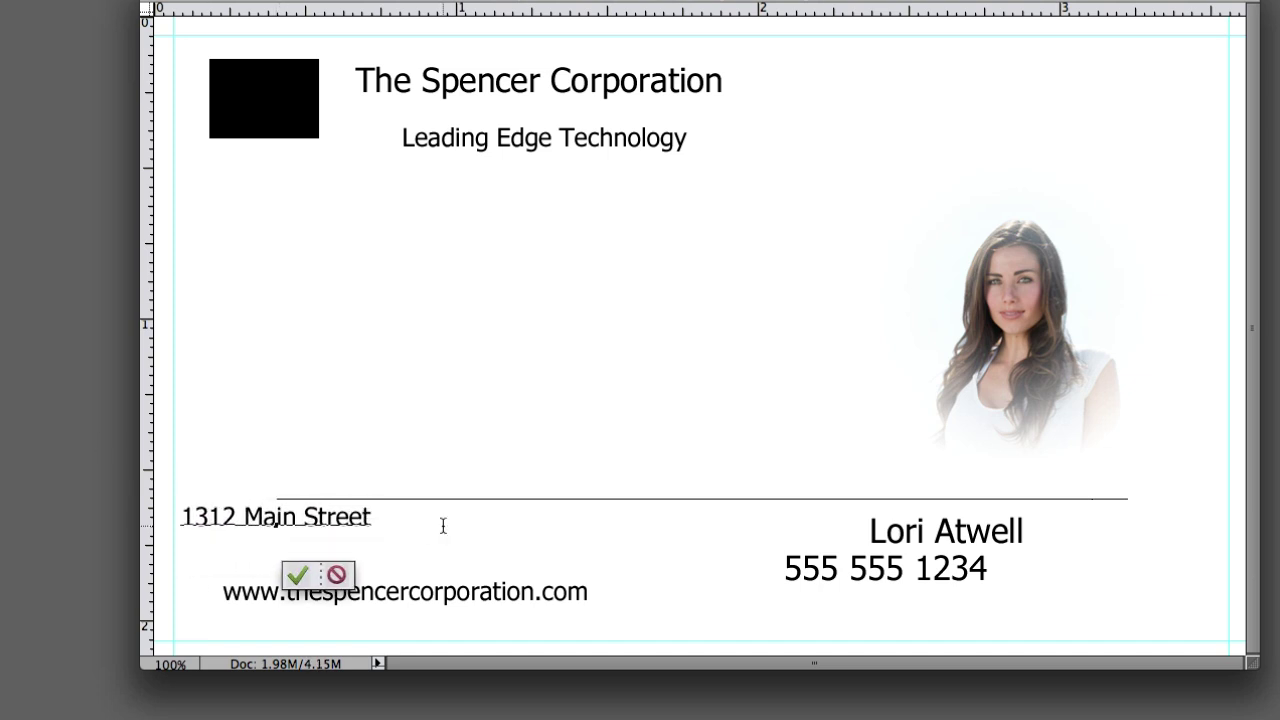
text(nytown, USA 111)
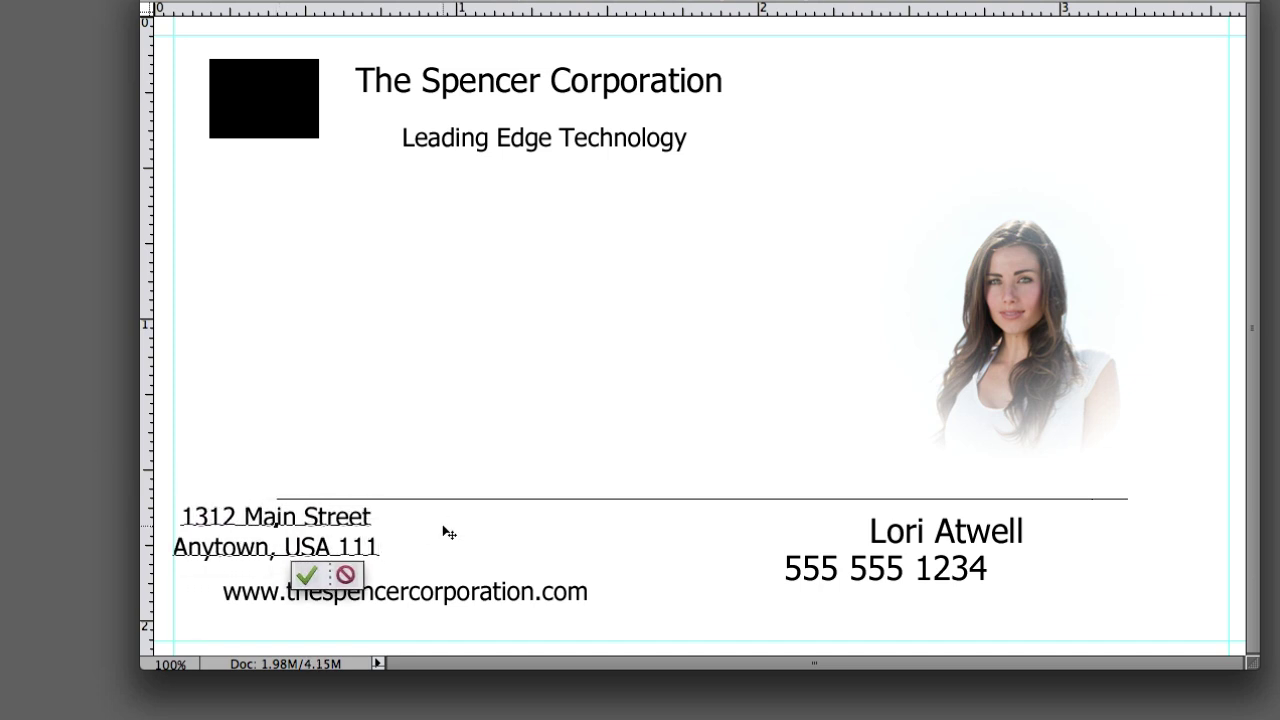
text(11)
key(ctrl+Return)
drag(250, 518, 365, 528)
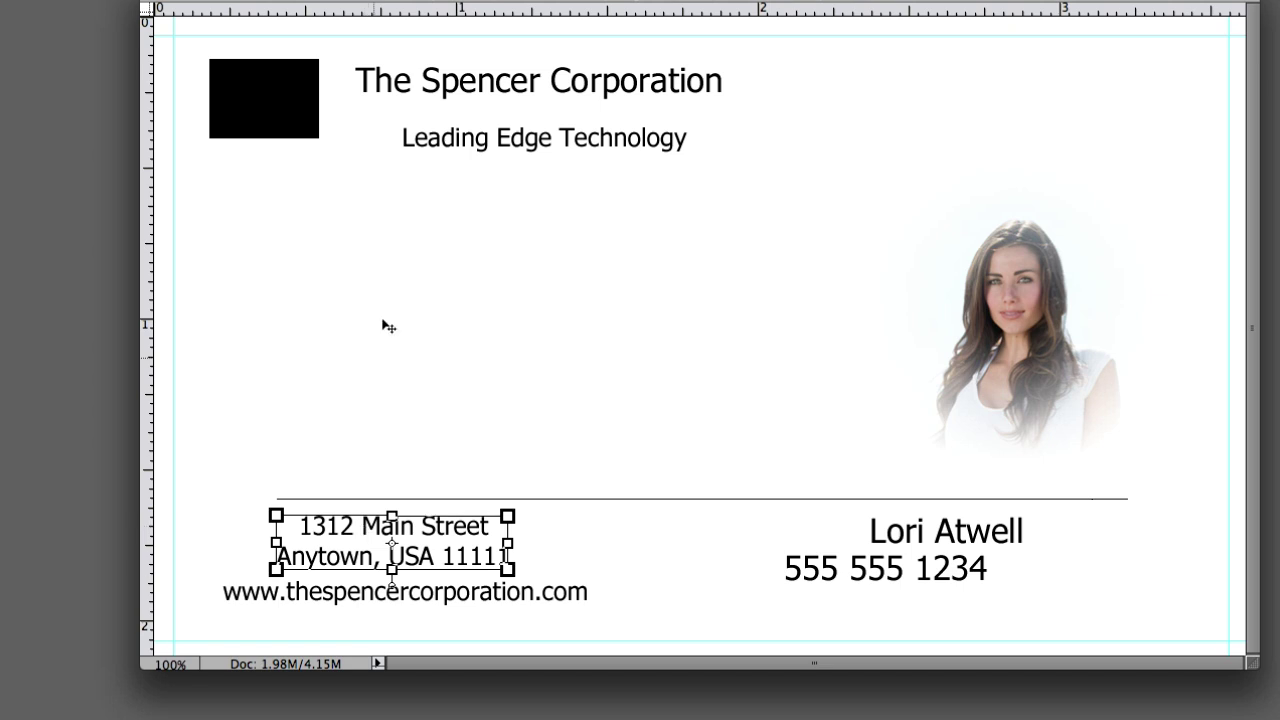
- Left-align the address and web address on a new vertical guide, and centre the name and phone lines
drag(452, 150, 409, 135)
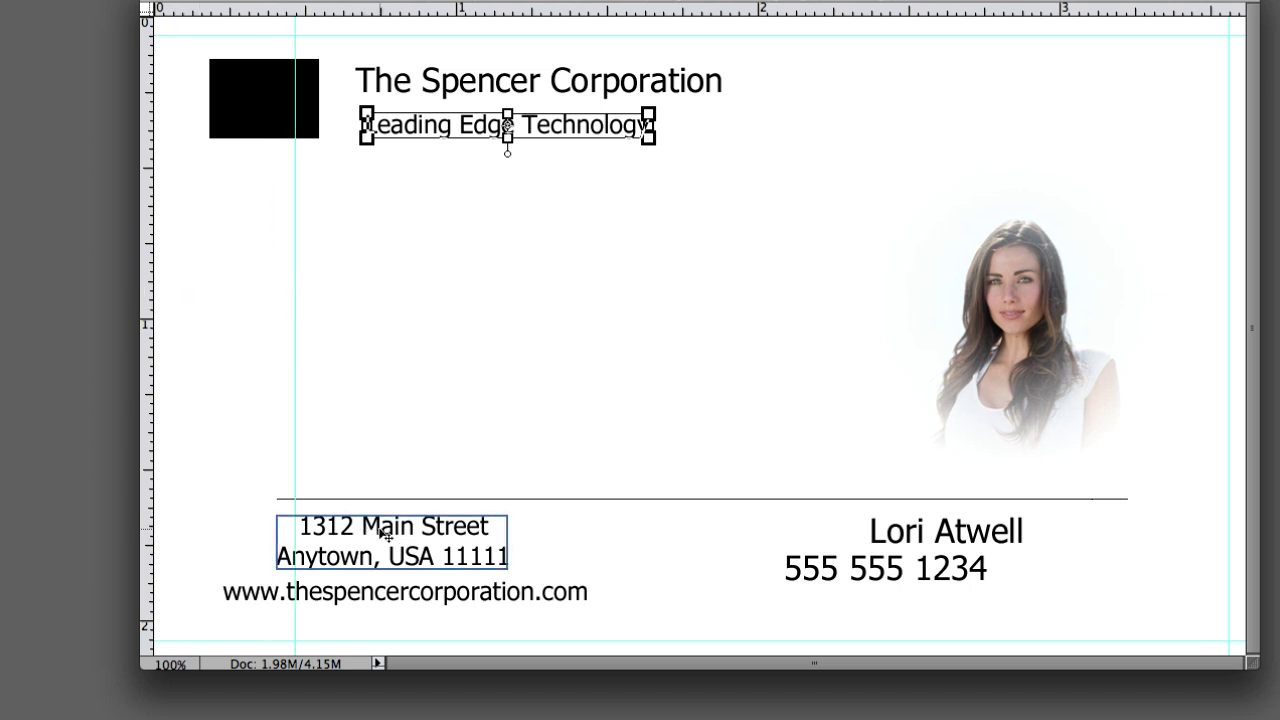
drag(295, 309, 295, 309)
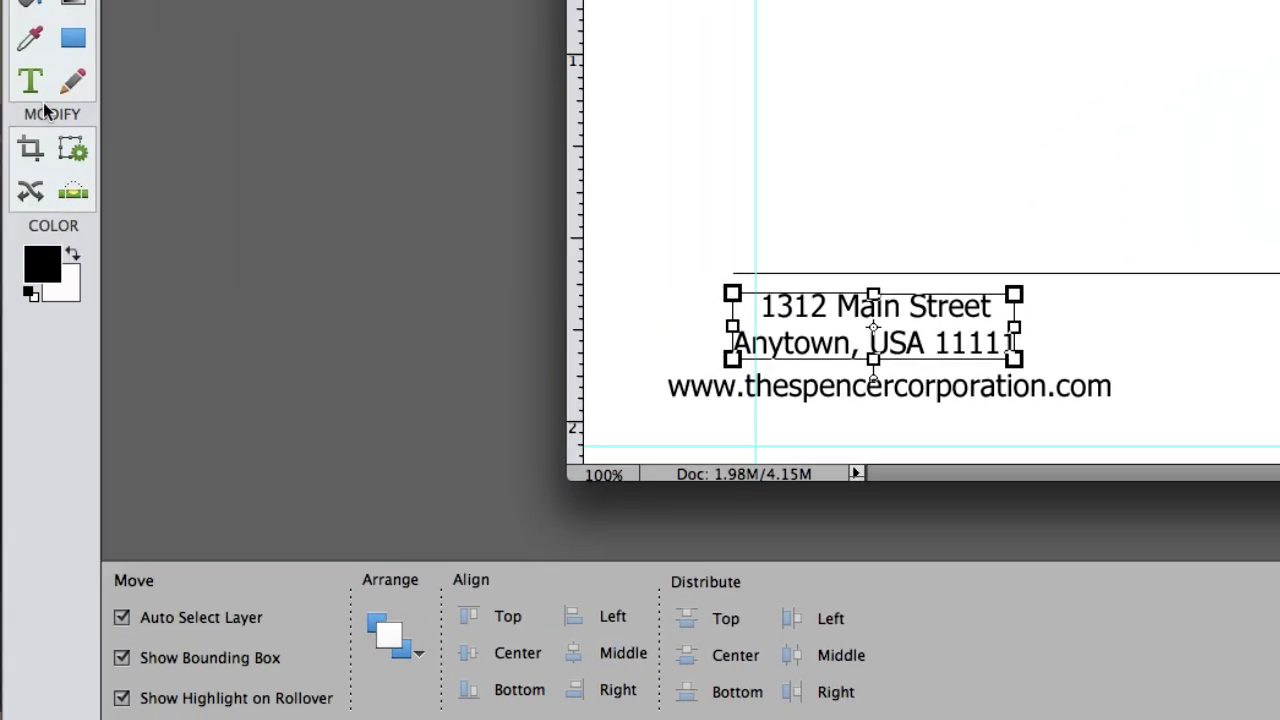
click(31, 82)
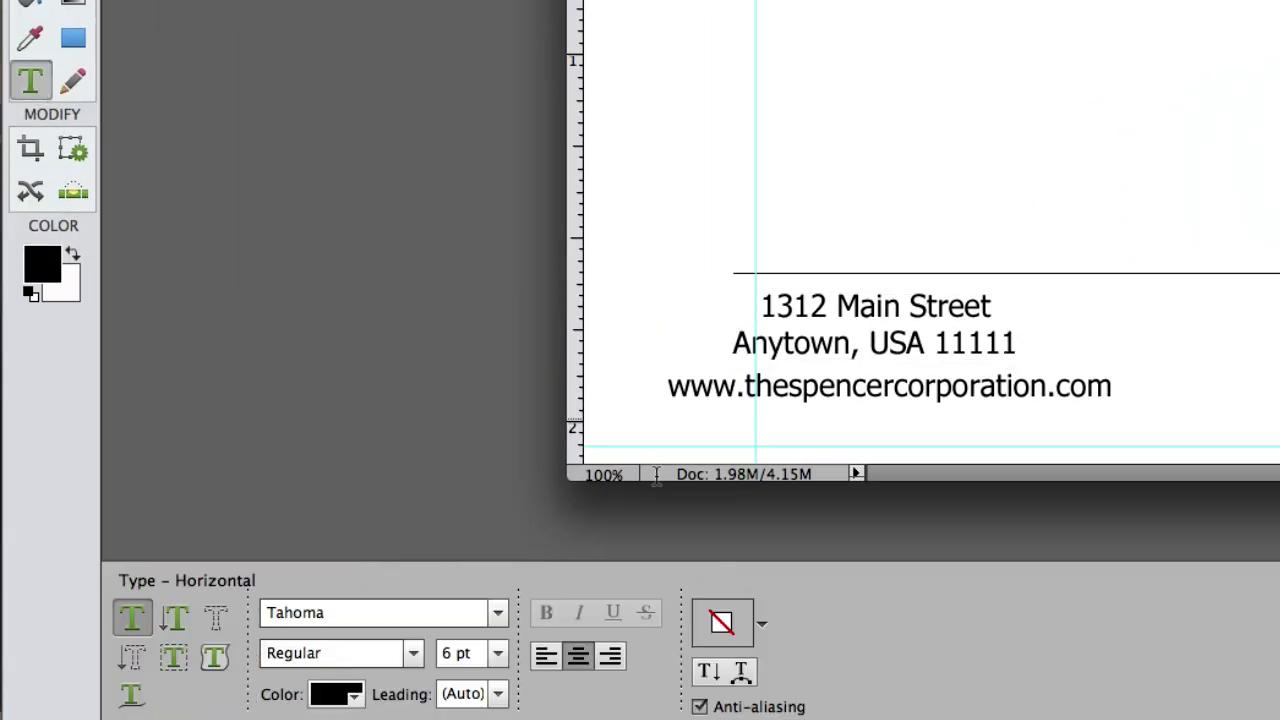
click(558, 660)
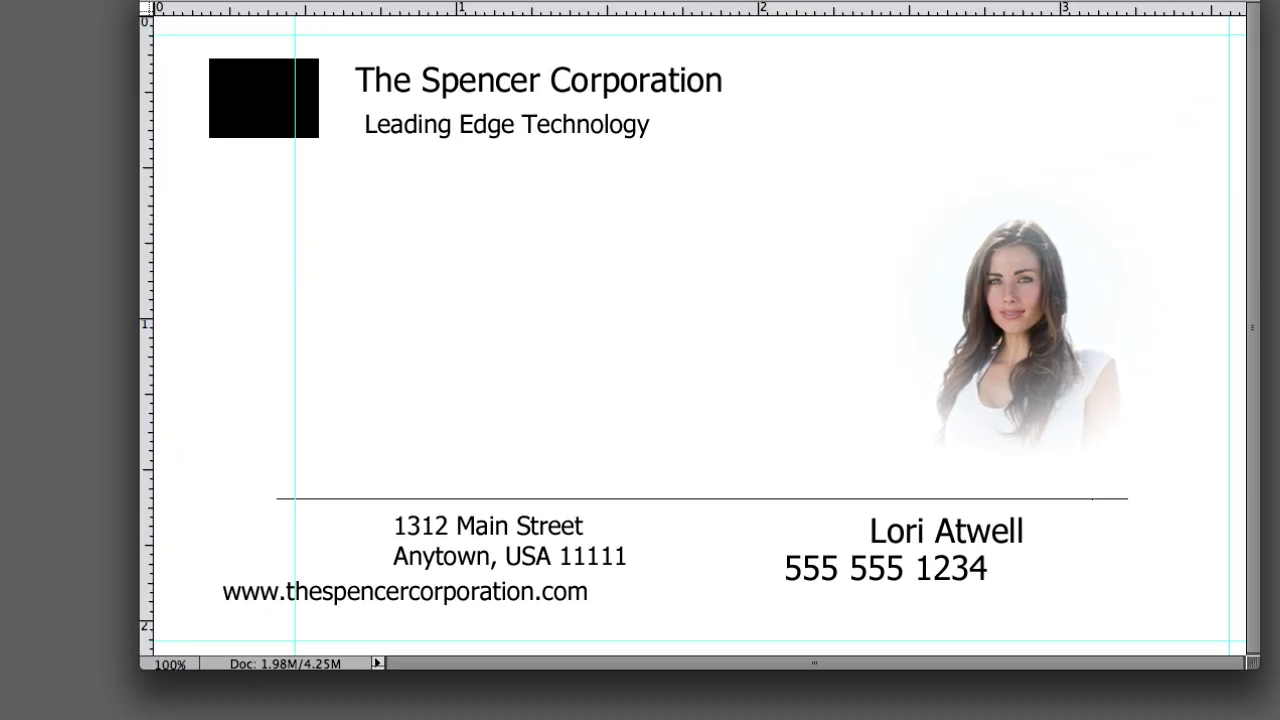
click(578, 656)
click(546, 656)
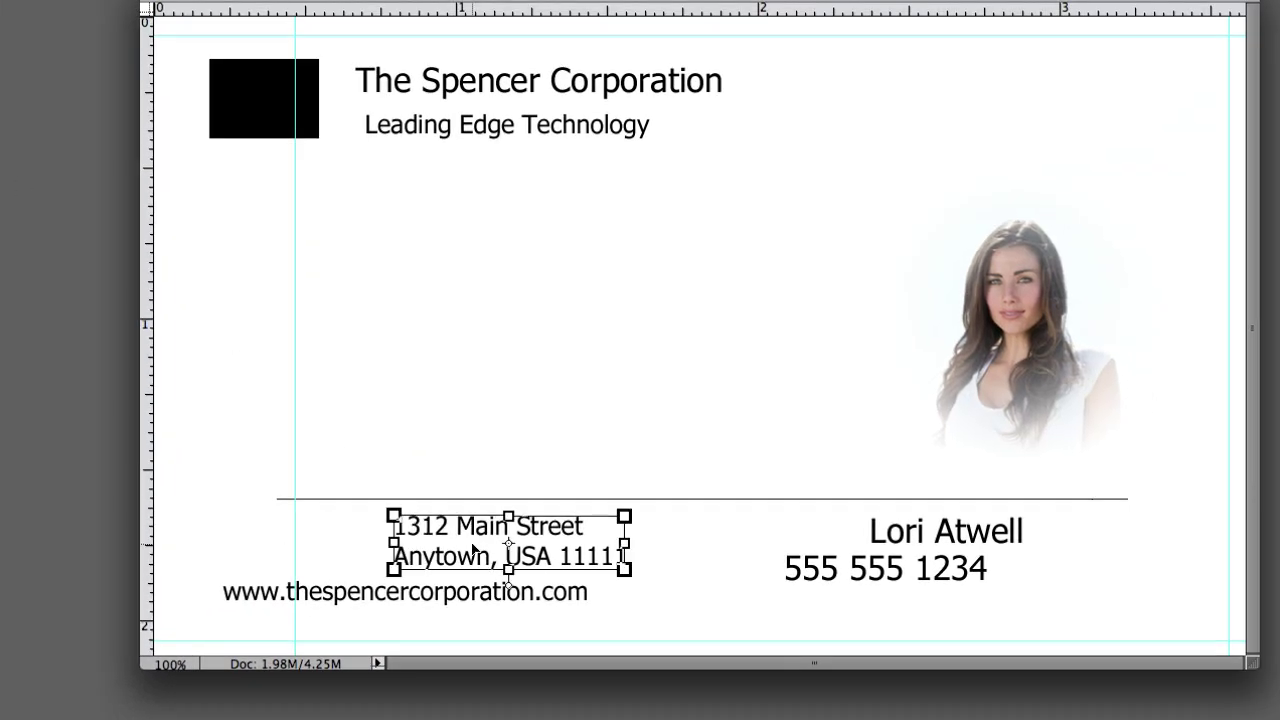
drag(462, 540, 366, 540)
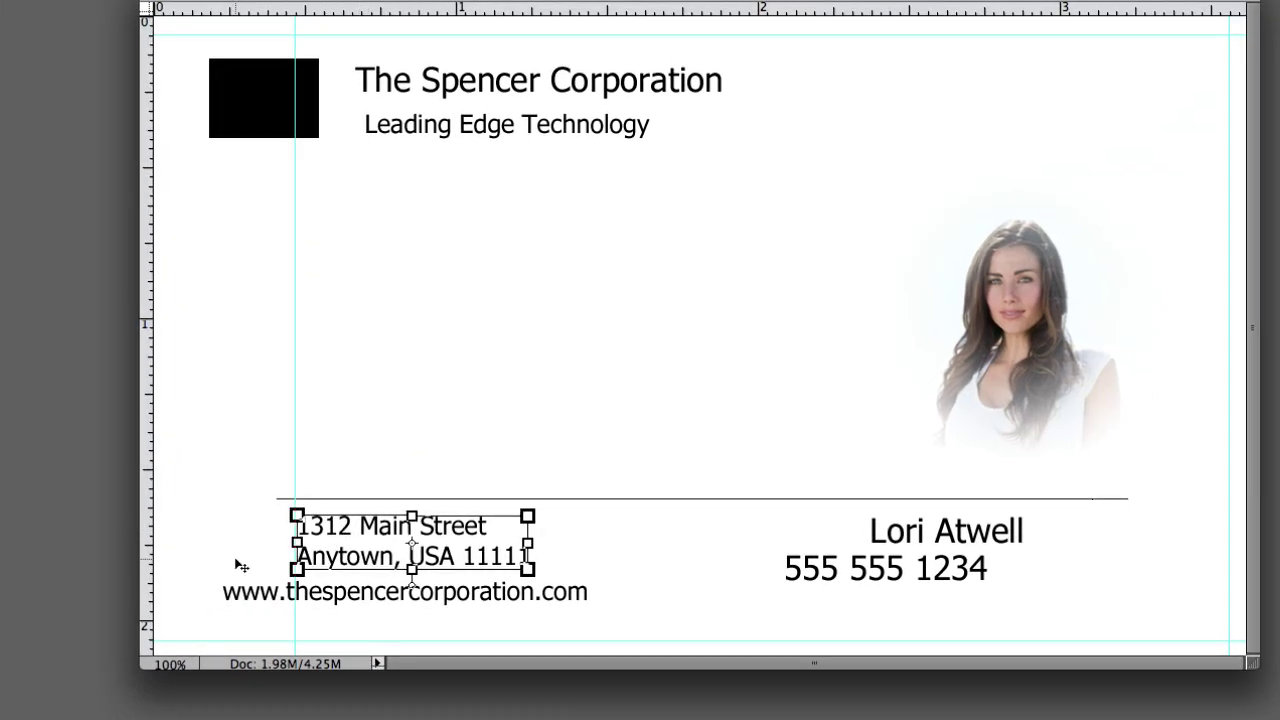
drag(515, 600, 588, 602)
drag(928, 531, 998, 531)
drag(882, 578, 1014, 578)
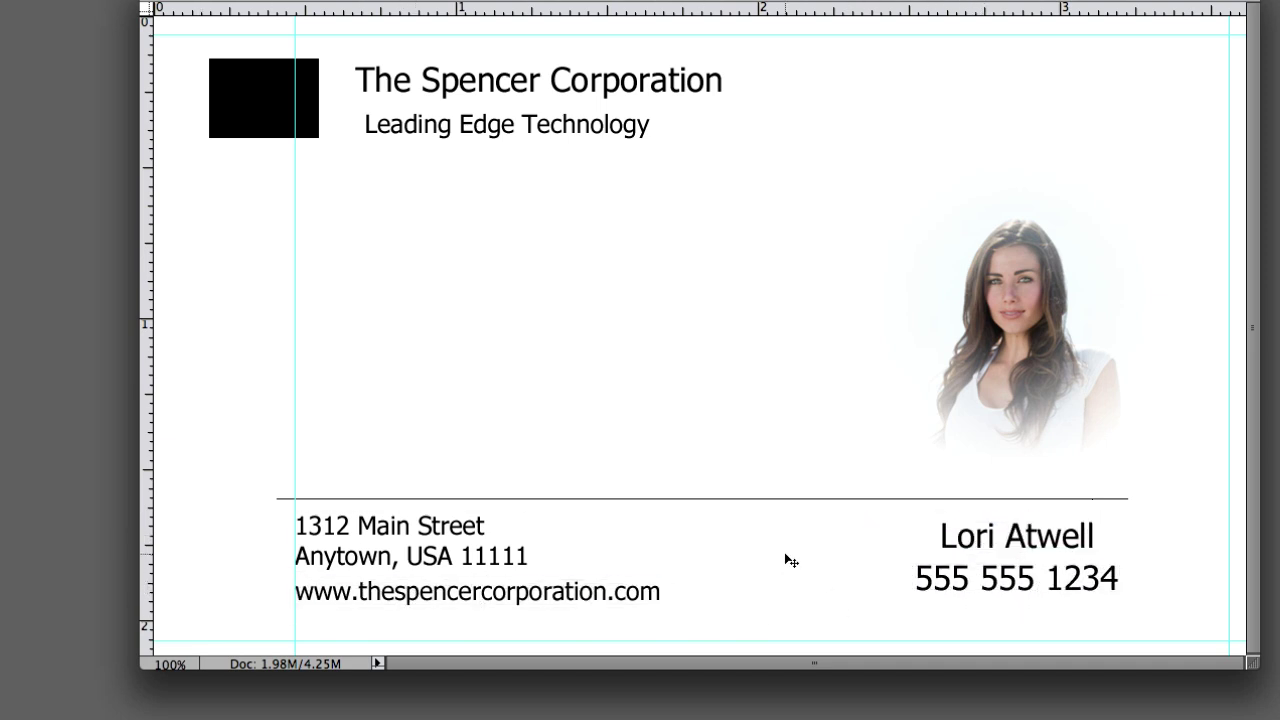
- Move the guide to where the heading starts and shift the tagline and company name onto it
drag(300, 302, 351, 206)
drag(400, 80, 397, 80)
click(451, 176)
click(451, 104)
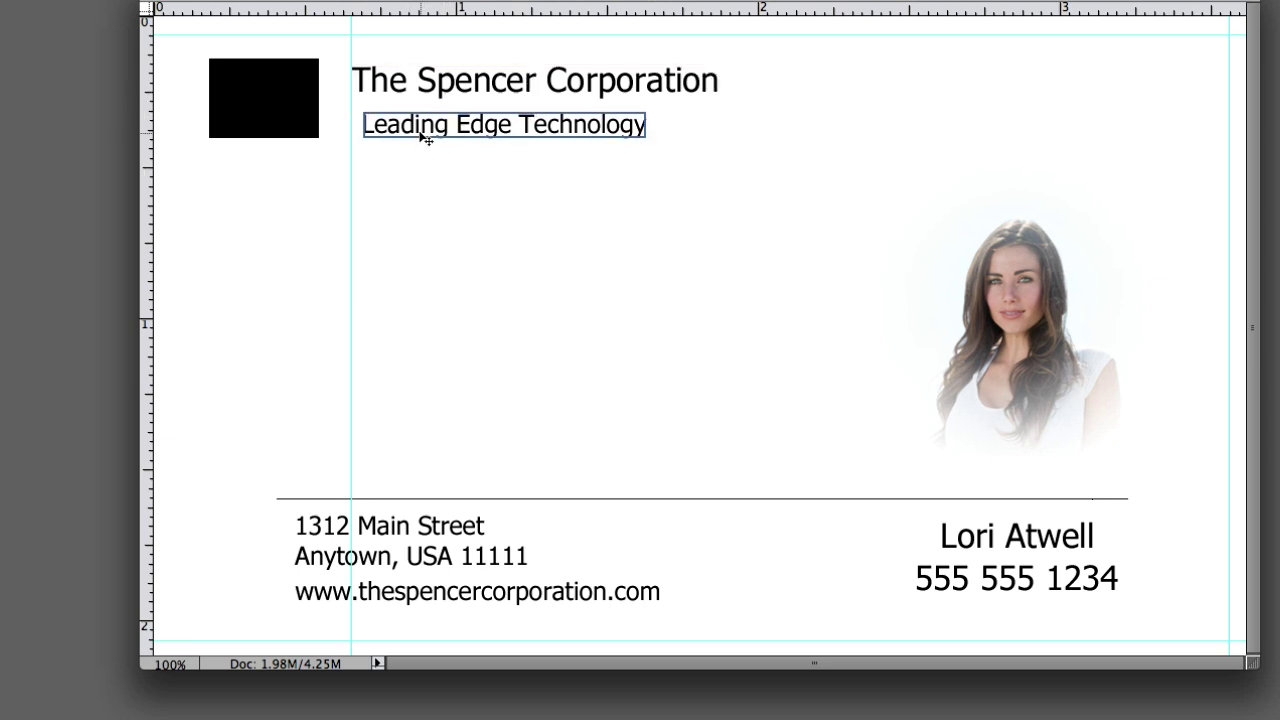
drag(423, 131, 411, 131)
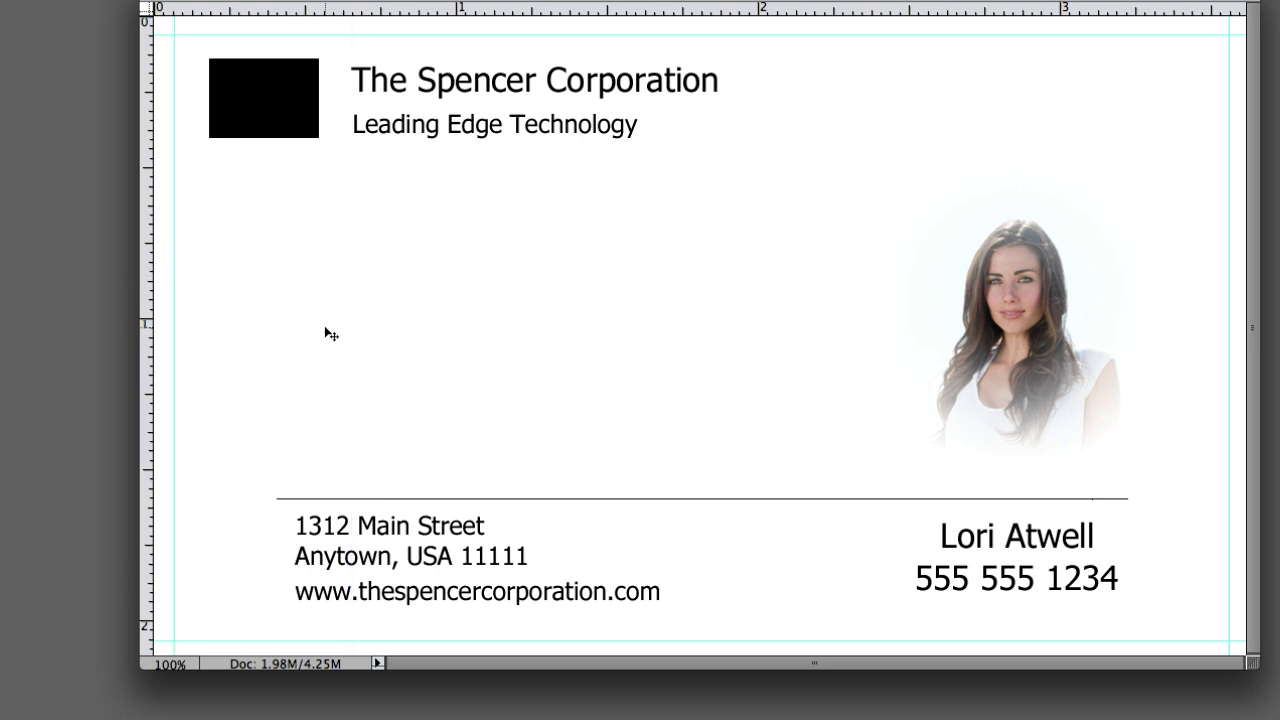
shift+click(388, 88)
click(523, 223)
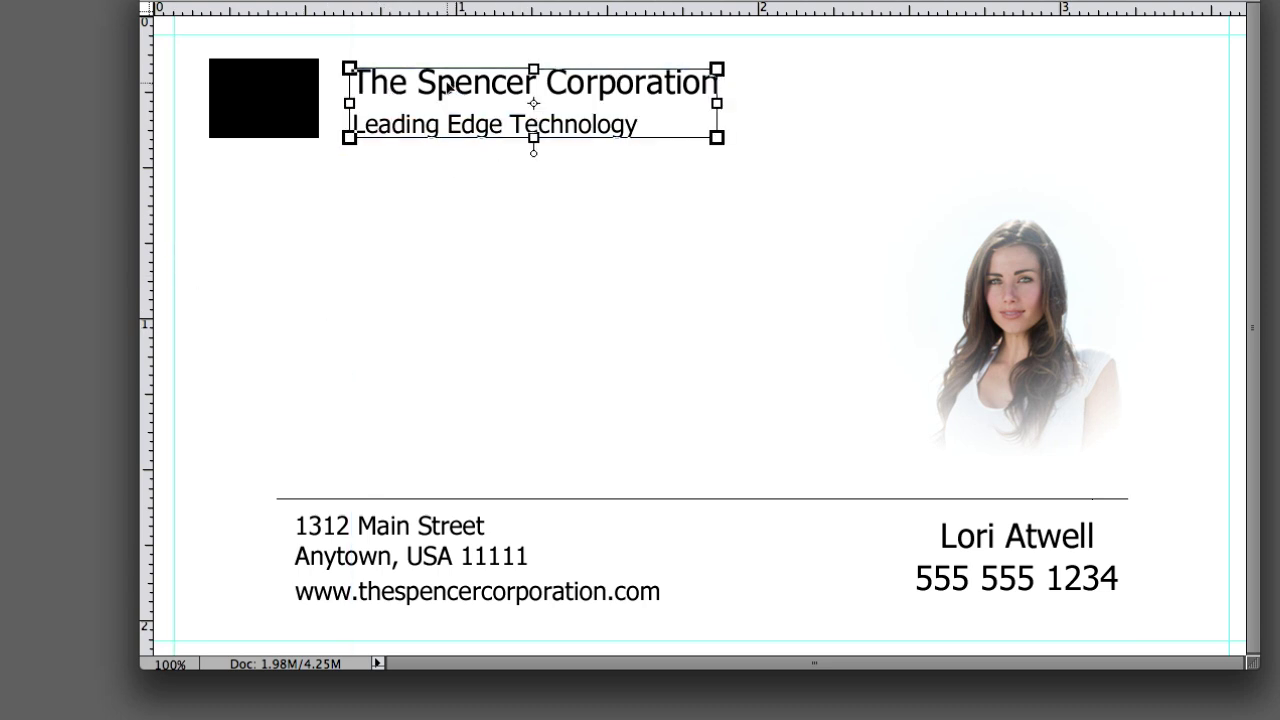
key(Left)
key(Left)
key(Left)
key(Left)
key(Left)
key(Left)
key(Left)
key(Left)
key(Left)
key(Left)
key(Left)
key(Left)
key(Left)
key(Left)
key(Left)
key(Left)
key(Left)
key(Left)
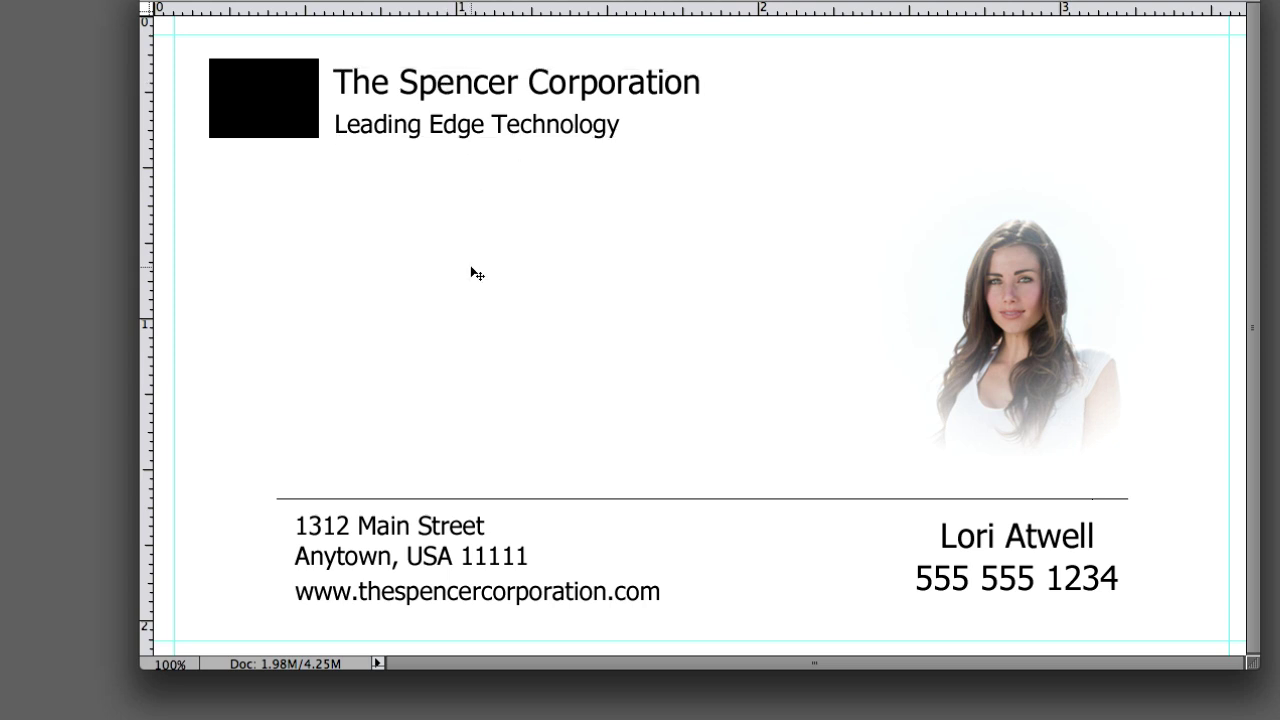
- Group the black logo box with the heading lines and move the group onto the guide
shift+click(257, 103)
key(Right)
key(Right)
key(Right)
key(Right)
key(Right)
key(Right)
key(Right)
key(Right)
key(Right)
key(Right)
key(Right)
key(Right)
key(Right)
key(Right)
key(Right)
key(Right)
key(Right)
key(Right)
key(Right)
key(Right)
key(Right)
key(Right)
key(Right)
key(Right)
key(Right)
key(Right)
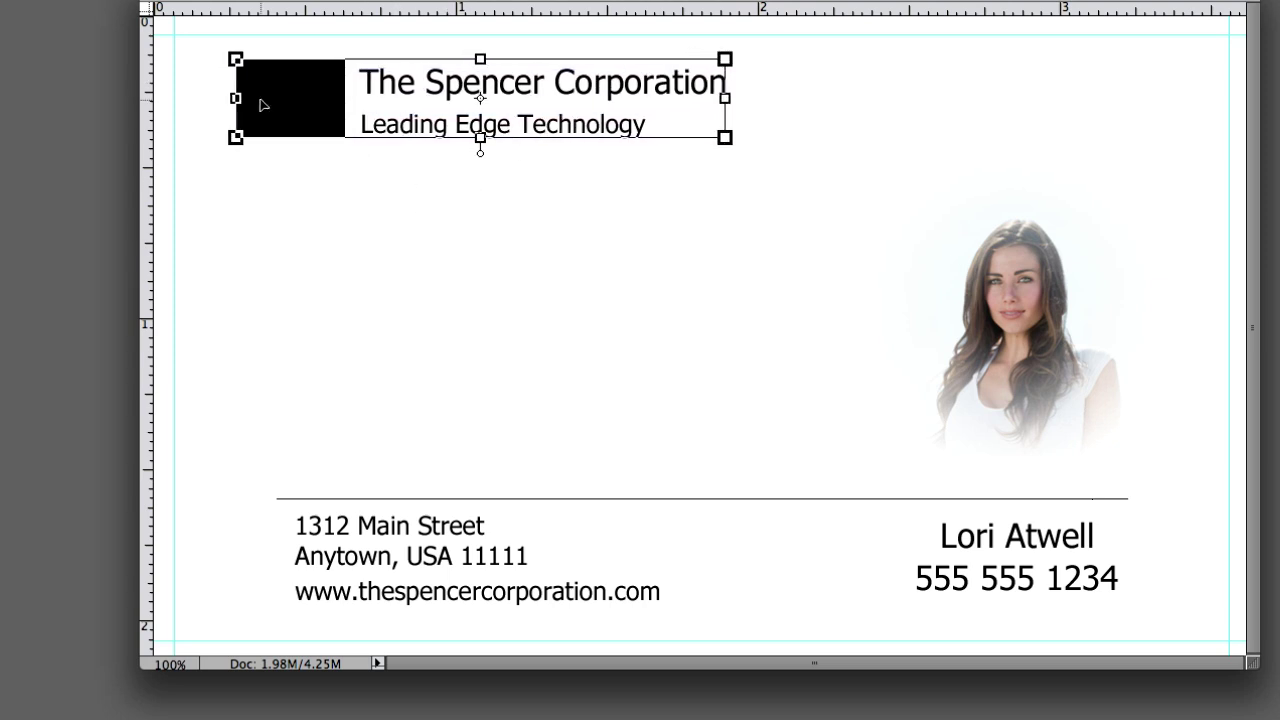
drag(263, 229, 290, 231)
key(Left)
key(Left)
key(Left)
key(Left)
key(Left)
key(Left)
key(Left)
drag(333, 101, 398, 107)
drag(292, 207, 179, 212)
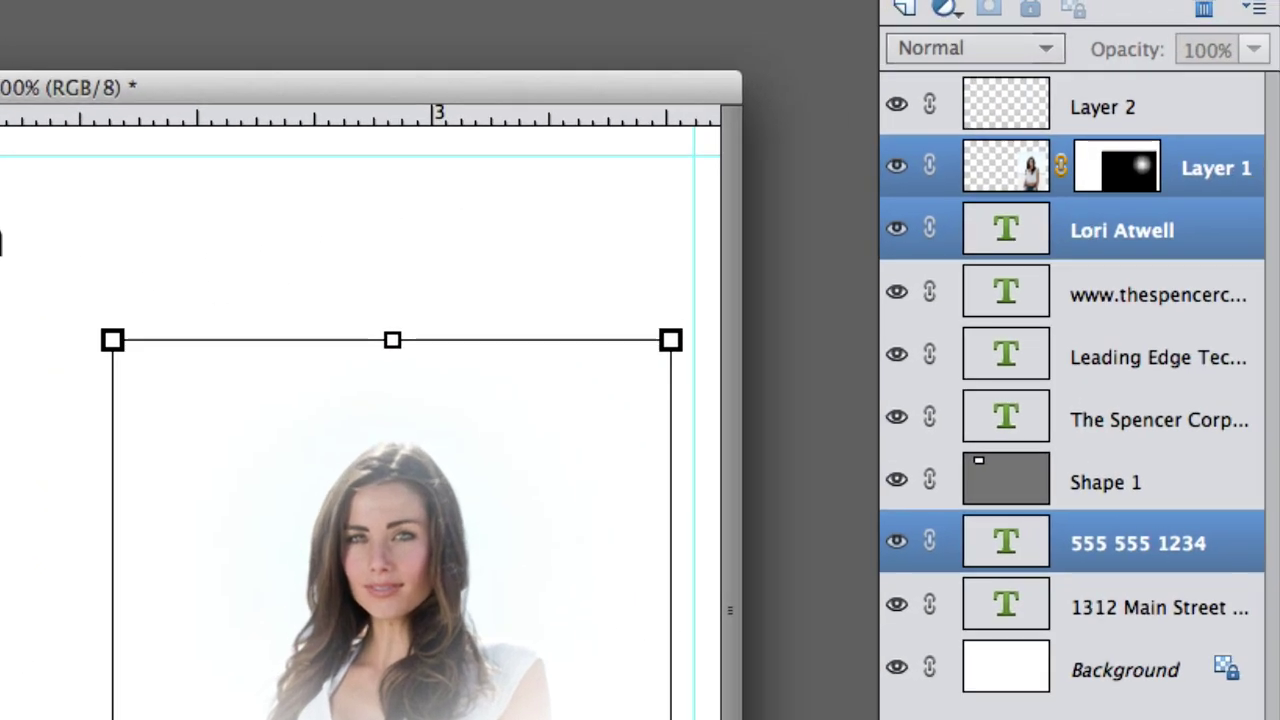
- Select all the card layers, nudge the whole layout two steps left, and deselect
click(1091, 628)
shift+click(1076, 556)
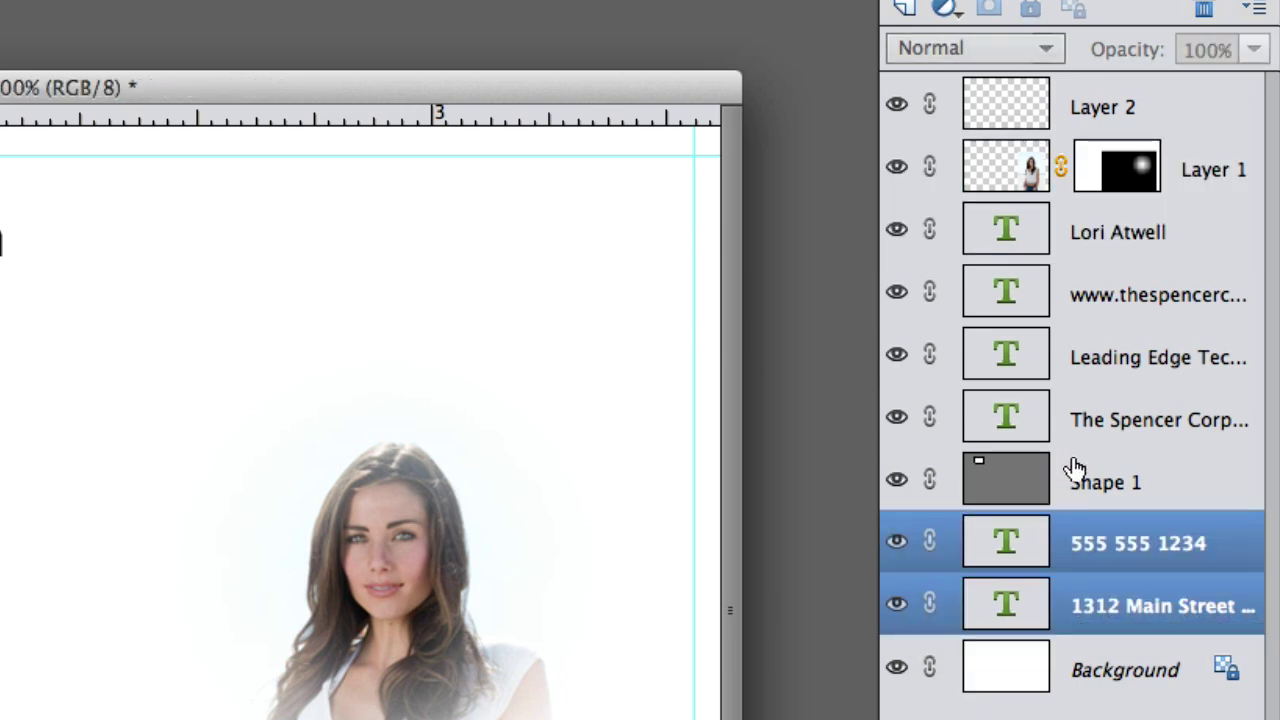
shift+click(1074, 470)
shift+click(1057, 414)
shift+click(1052, 360)
shift+click(1045, 292)
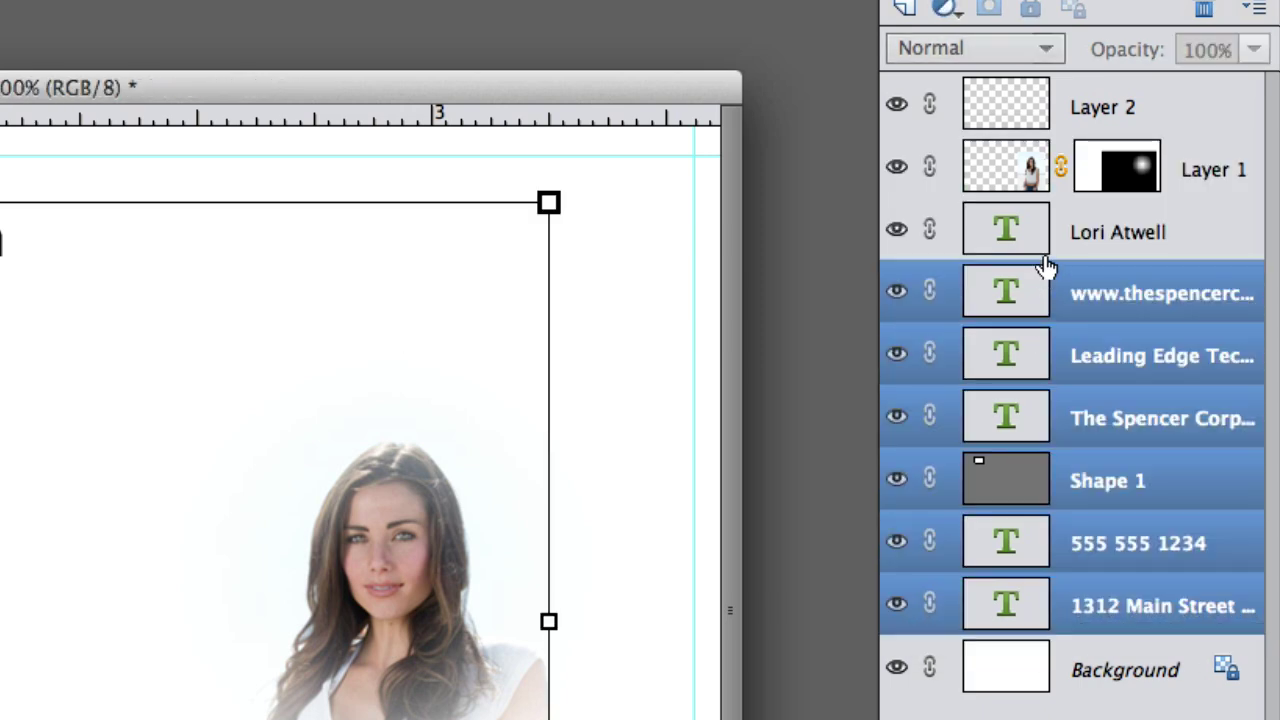
shift+click(1046, 246)
shift+click(1032, 174)
shift+click(1030, 118)
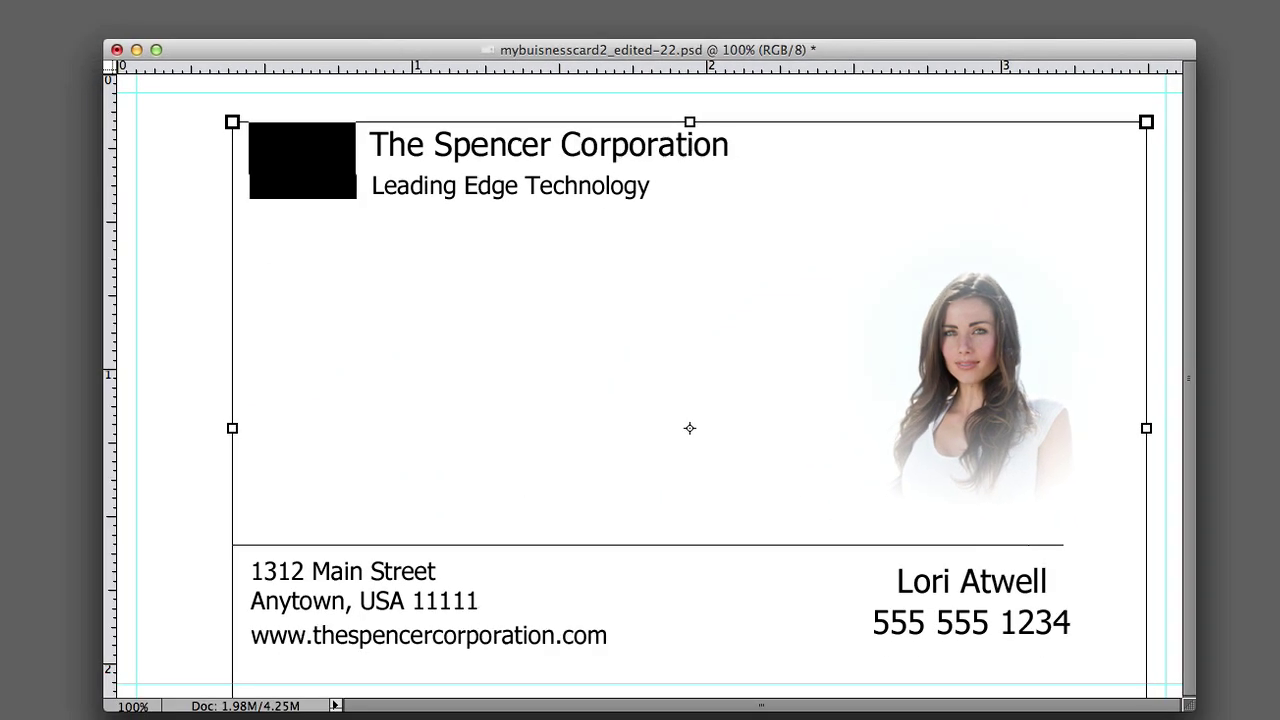
key(Left)
key(Left)
key(Left)
key(Left)
key(Left)
key(Left)
key(Left)
key(Left)
key(Left)
key(Left)
key(Left)
key(Left)
key(Left)
key(Left)
key(Left)
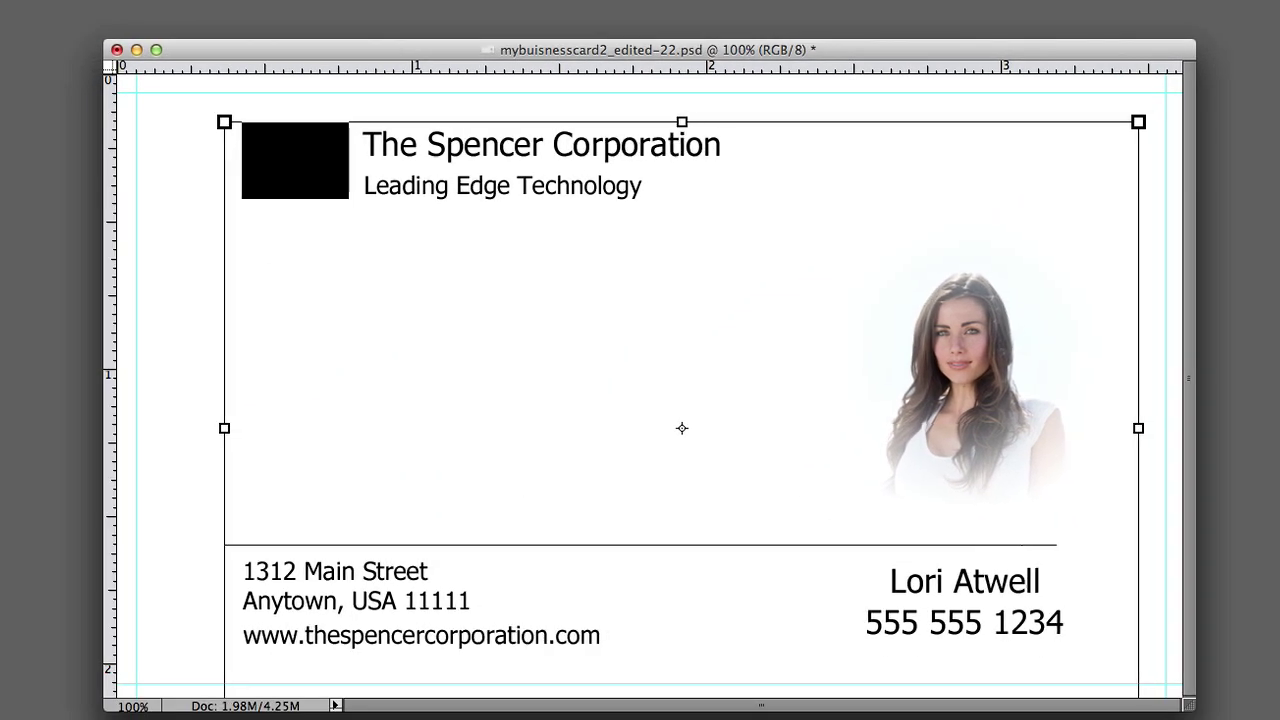
key(Left)
key(Left)
key(Left)
key(Left)
key(Left)
key(Left)
key(Left)
key(Left)
key(Left)
key(Left)
key(Left)
key(Left)
key(Left)
key(Left)
key(Left)
key(Left)
key(Left)
key(Left)
key(Left)
key(Left)
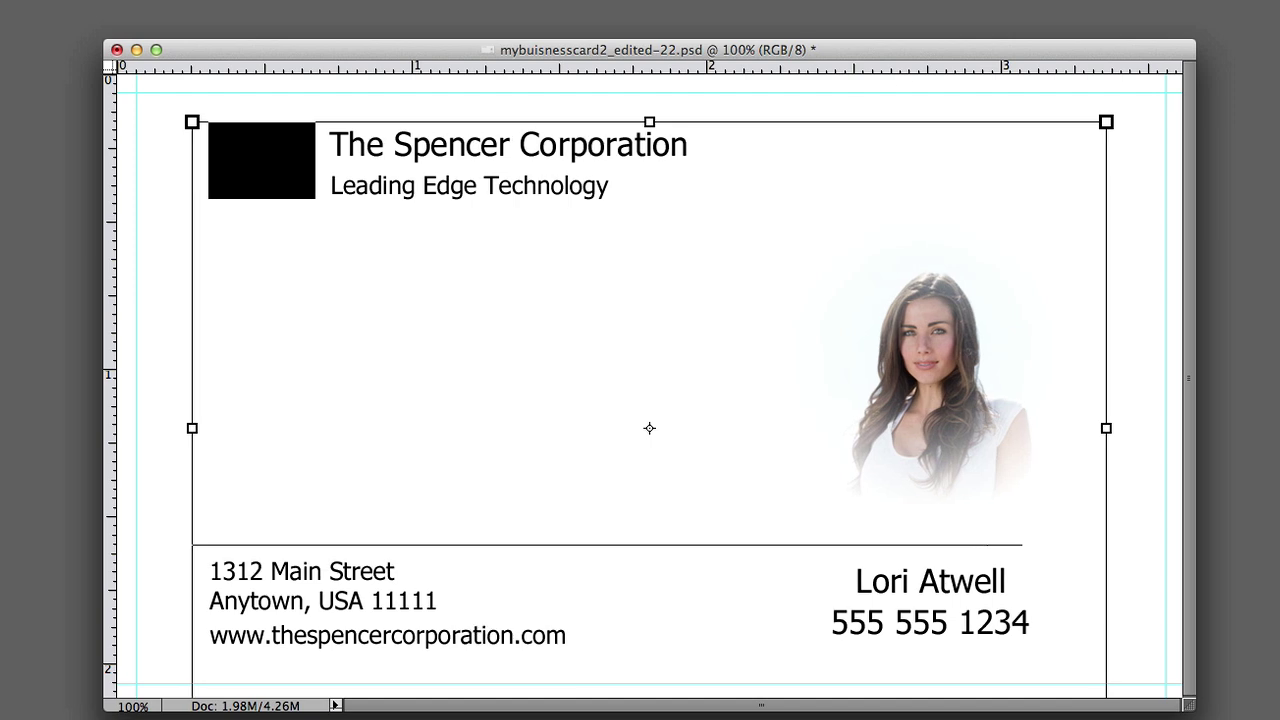
key(alt+comma)
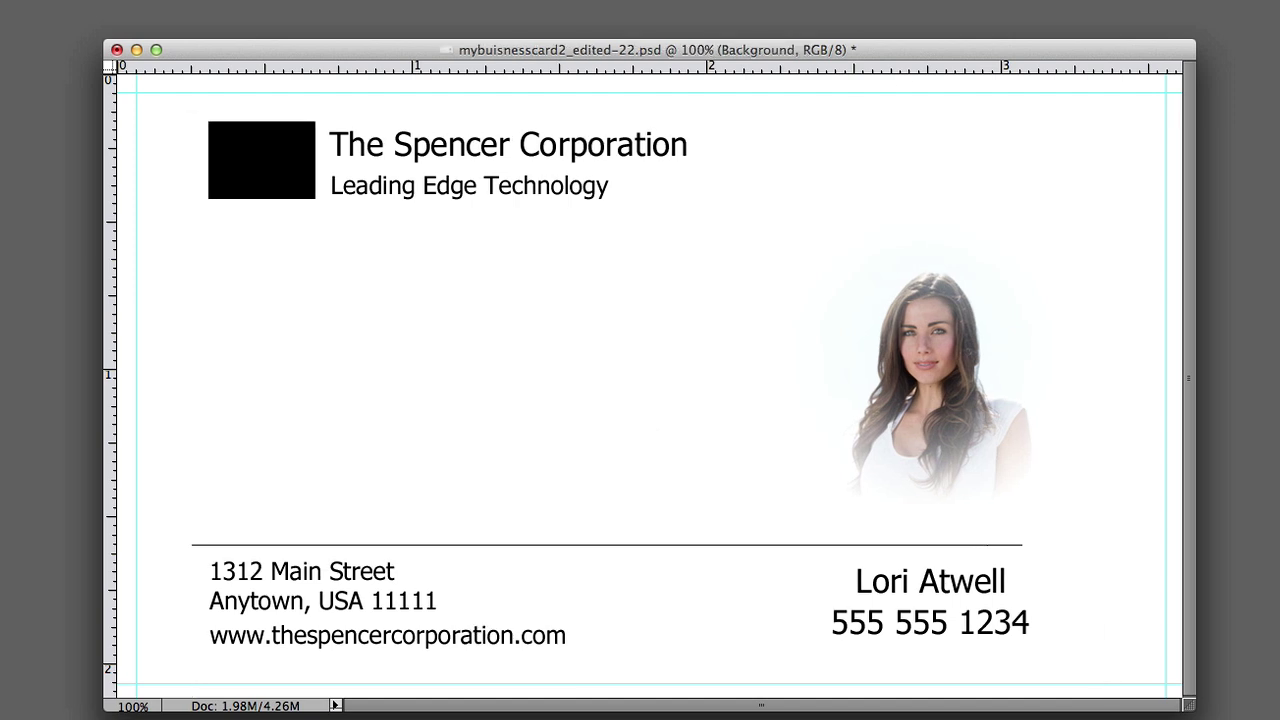
- Nudge the divider line slightly right and deselect it
click(697, 544)
key(Right)
key(Right)
key(Right)
key(Right)
key(Right)
key(Right)
key(Right)
key(Right)
key(Right)
key(Right)
key(Right)
key(Right)
key(Right)
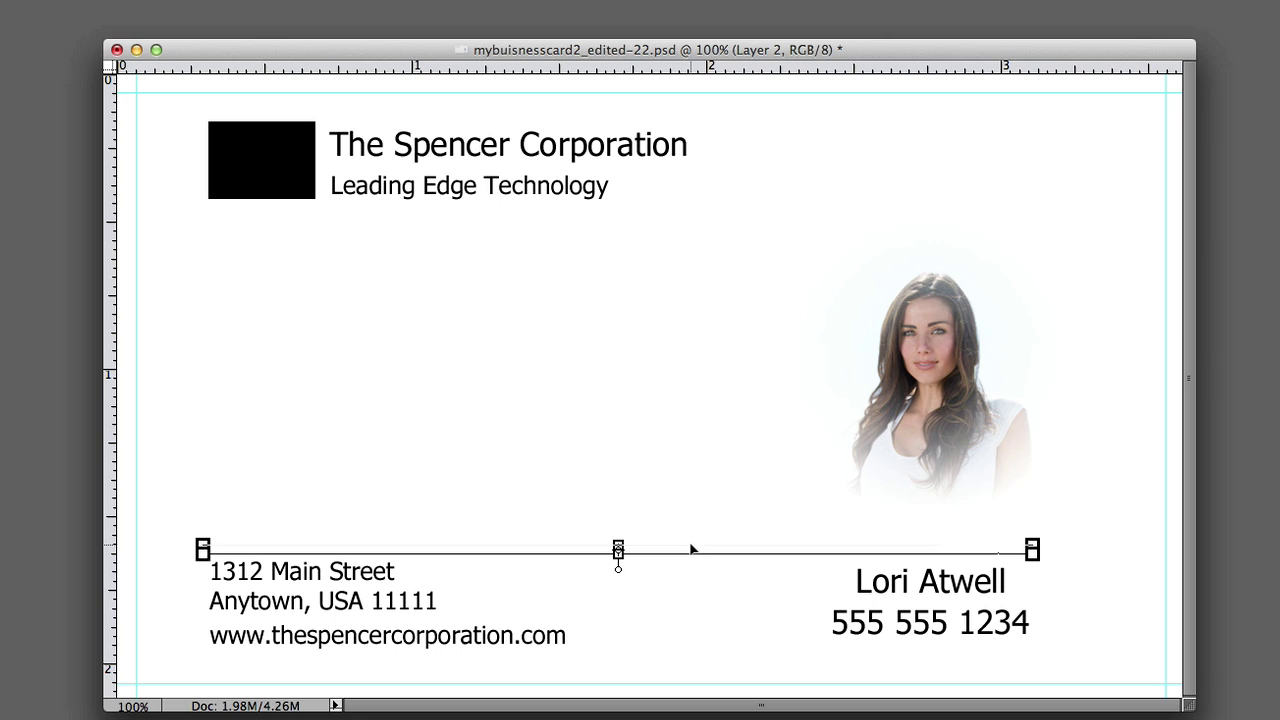
key(alt+comma)
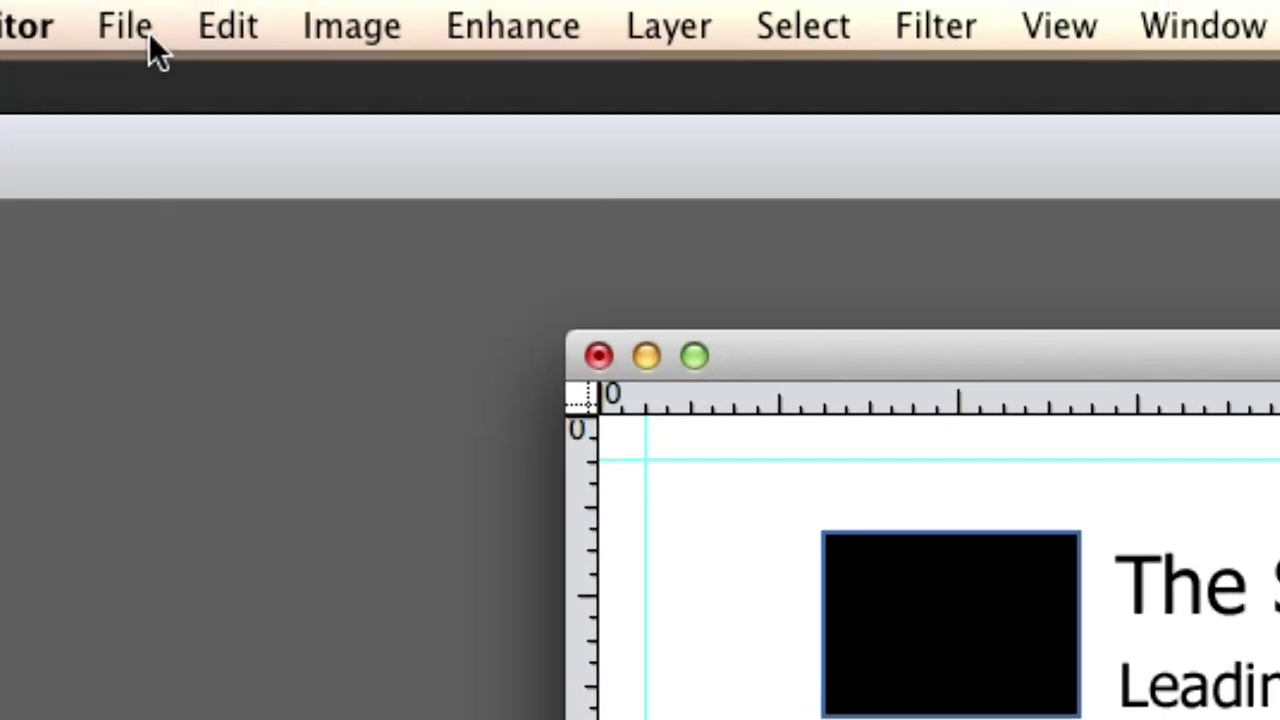
- Save the card in Photoshop format as mybuisnesscard333.psd
click(140, 24)
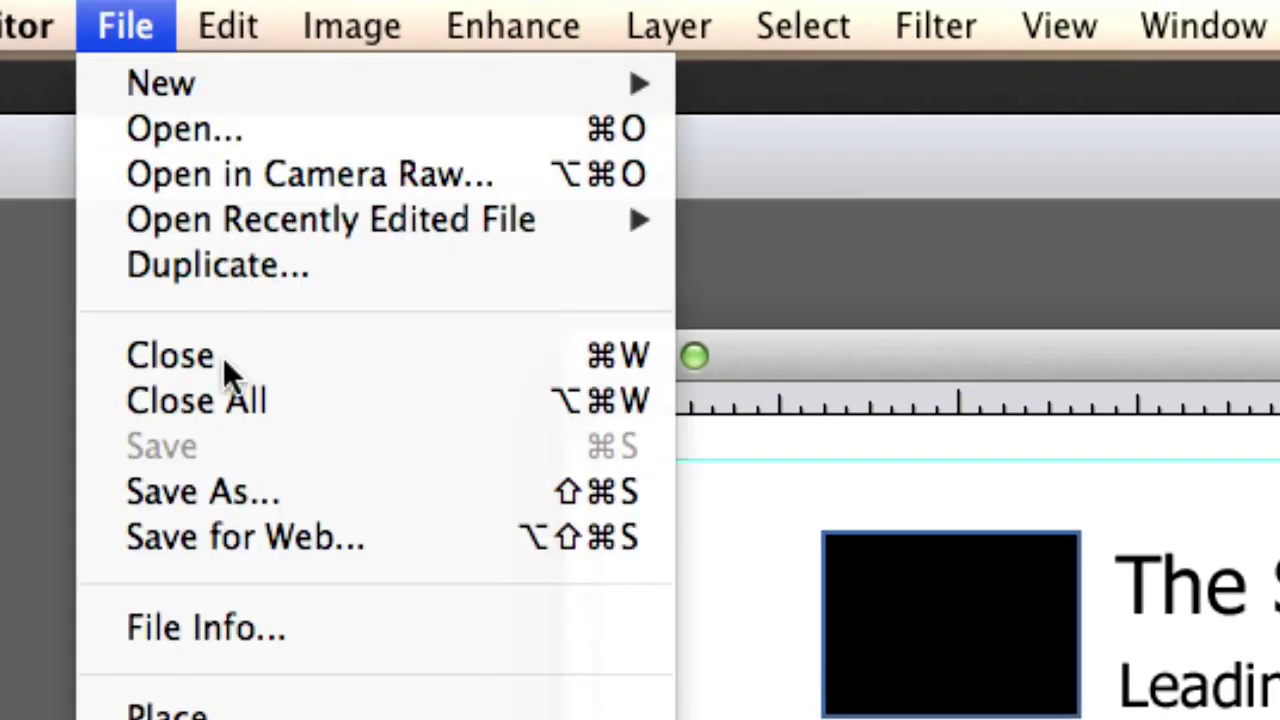
click(211, 476)
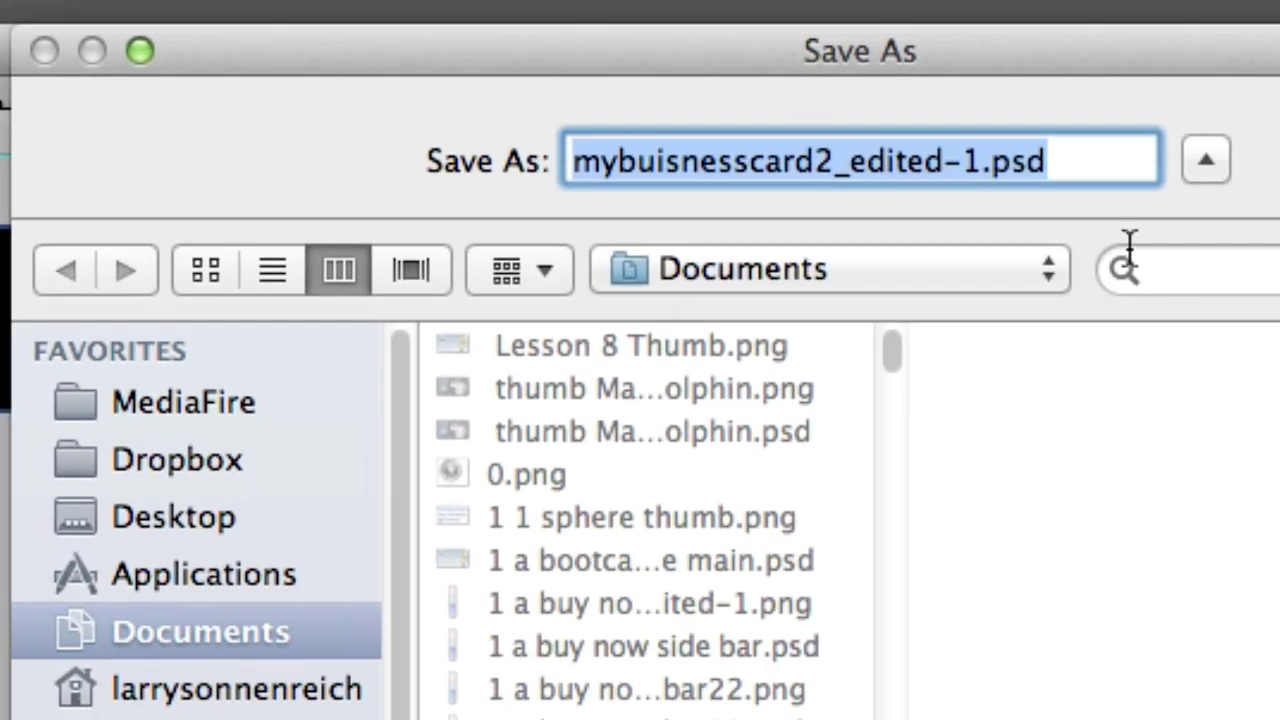
drag(979, 164, 811, 161)
text(333)
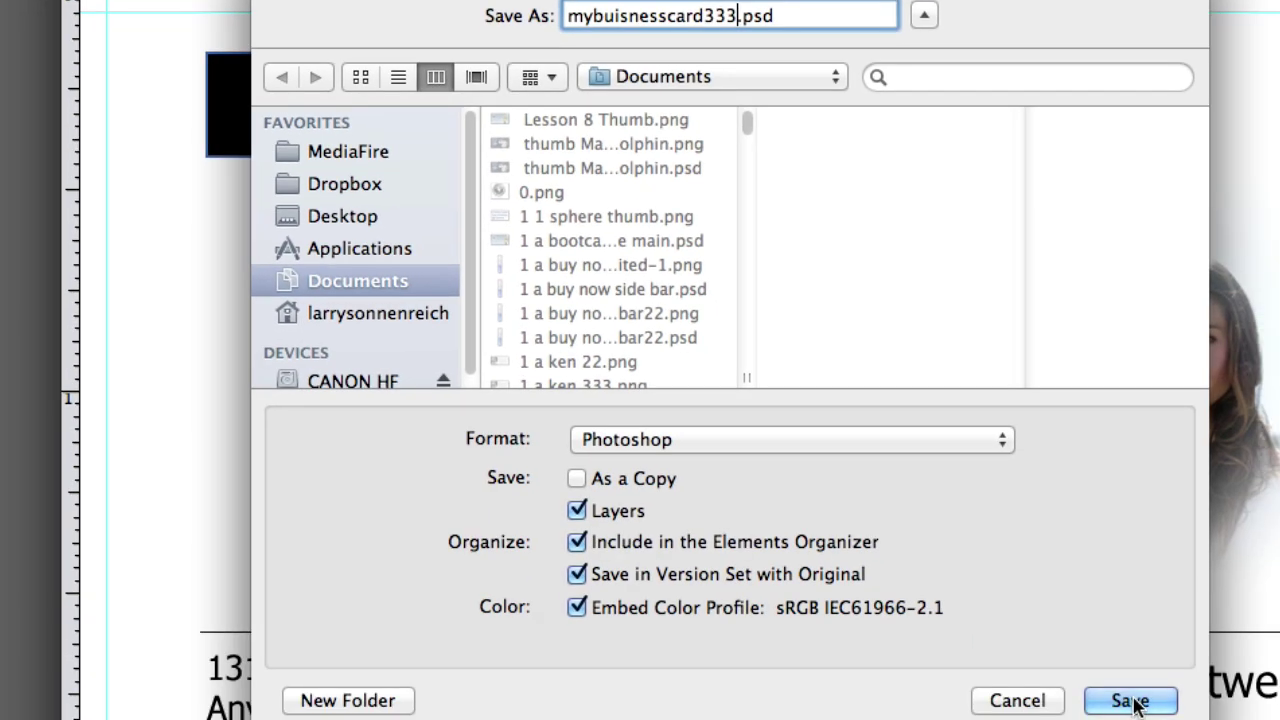
click(1134, 697)
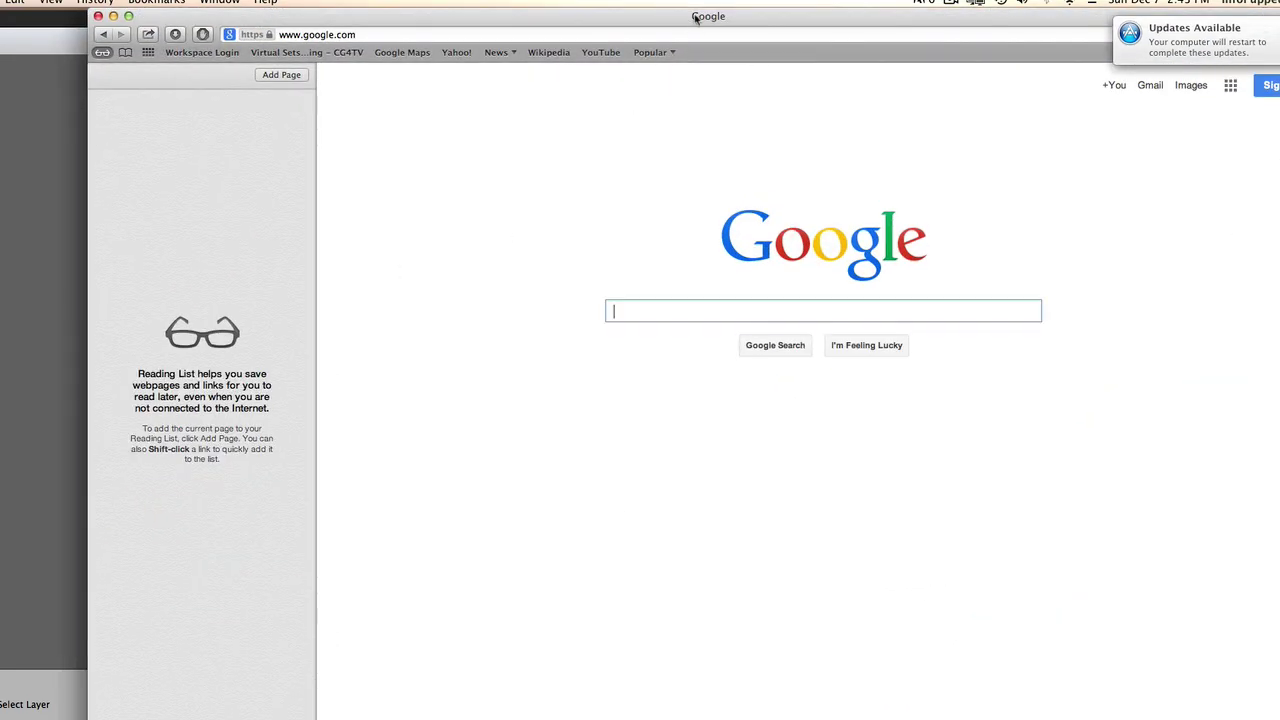
- Enter vistaprint.com in Safari's address bar and load the site
click(582, 34)
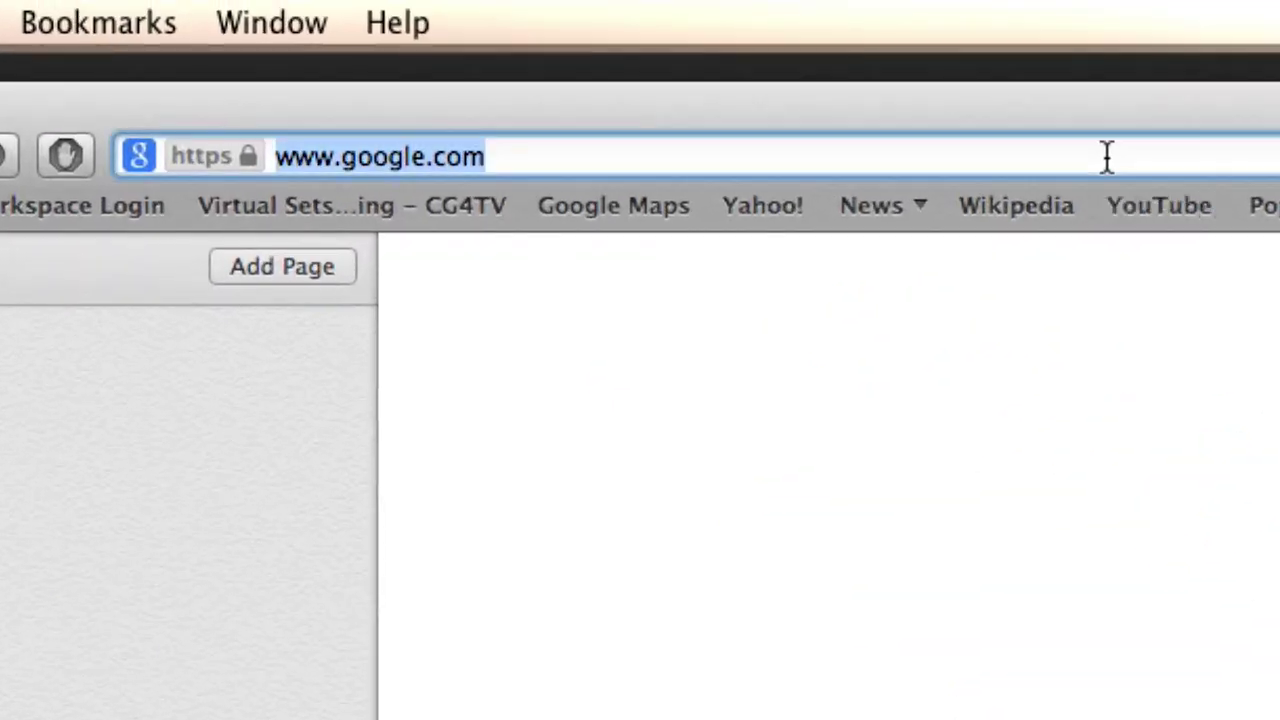
text(vistap)
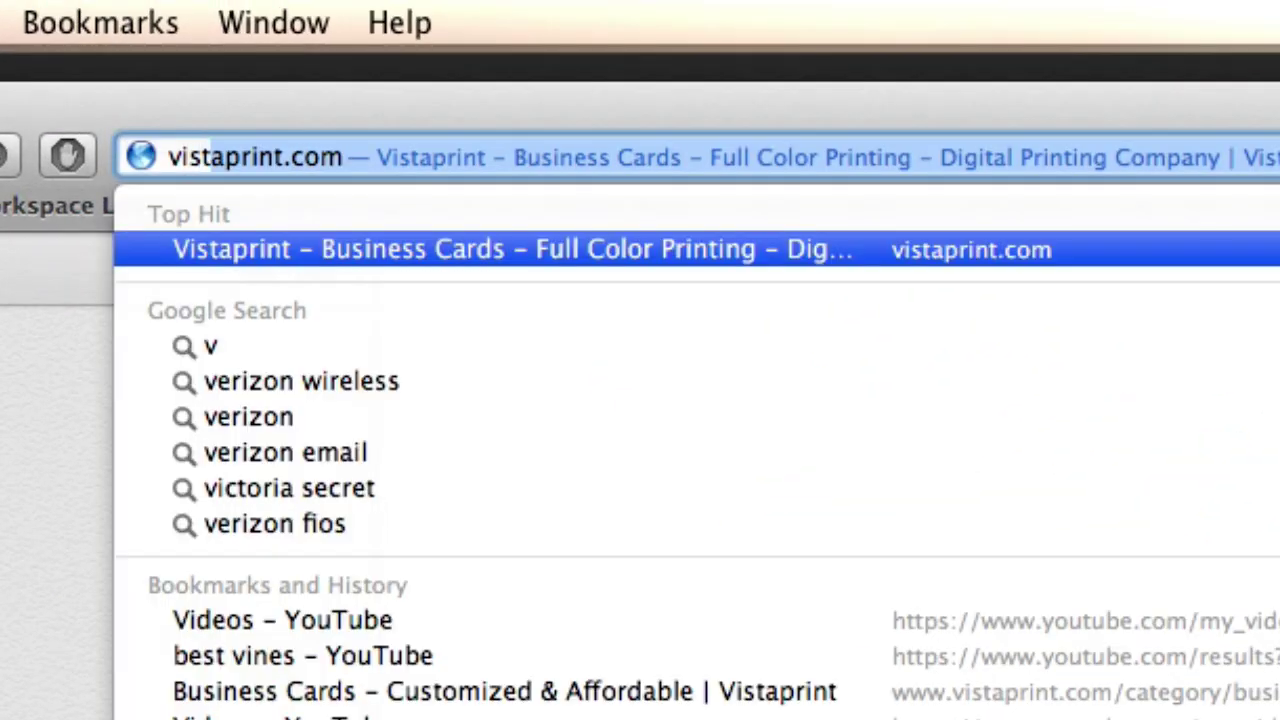
text(r)
key(BackSpace)
text(print)
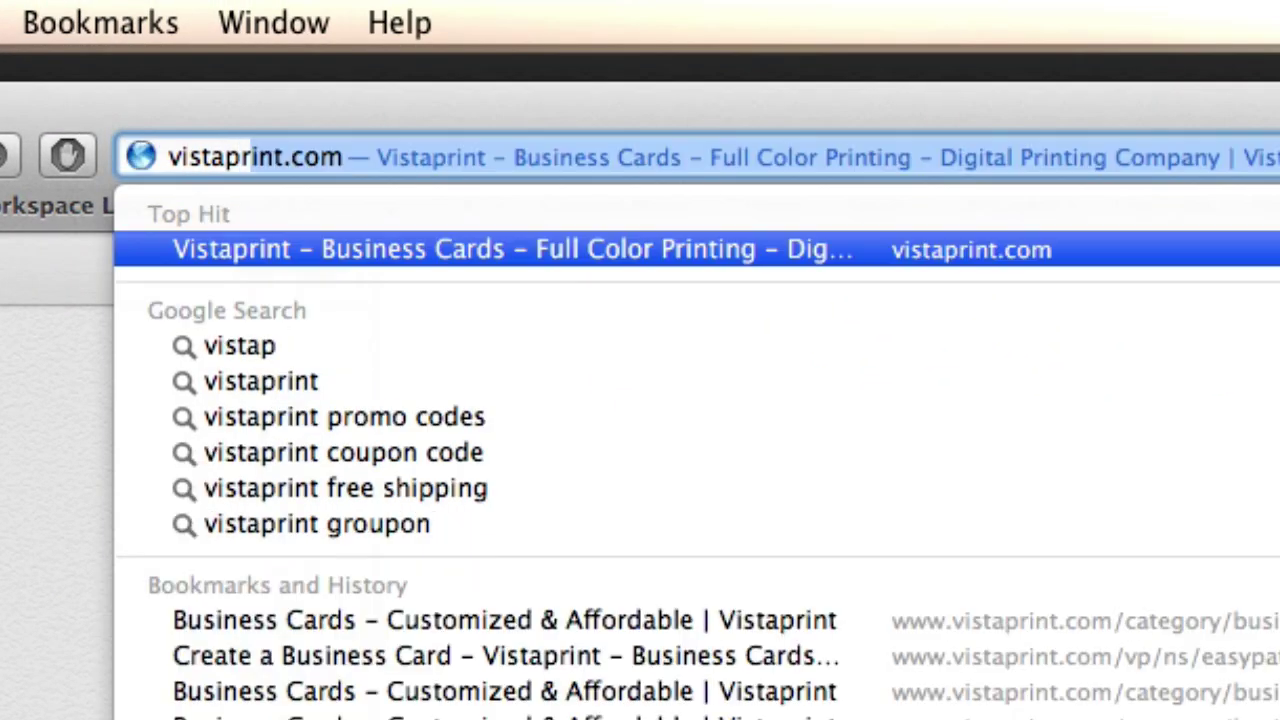
text(.com)
key(Return)
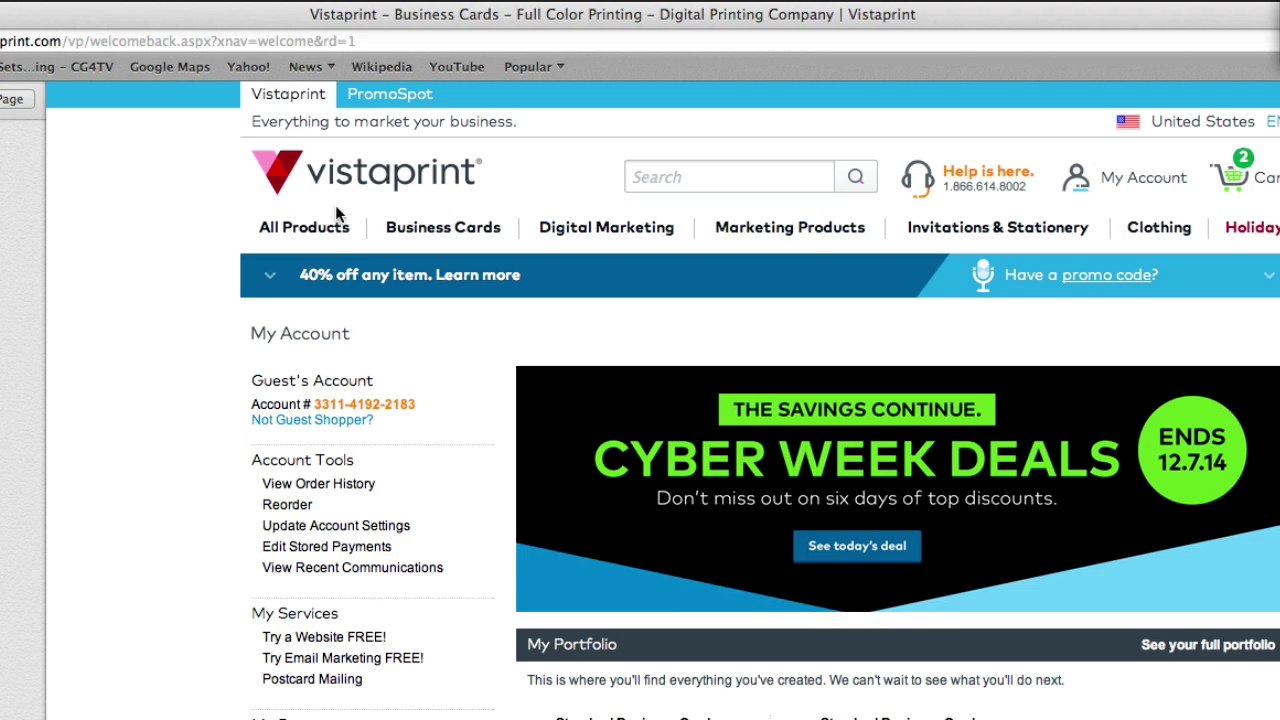
- Order Standard business cards using your own complete design in horizontal orientation
click(466, 239)
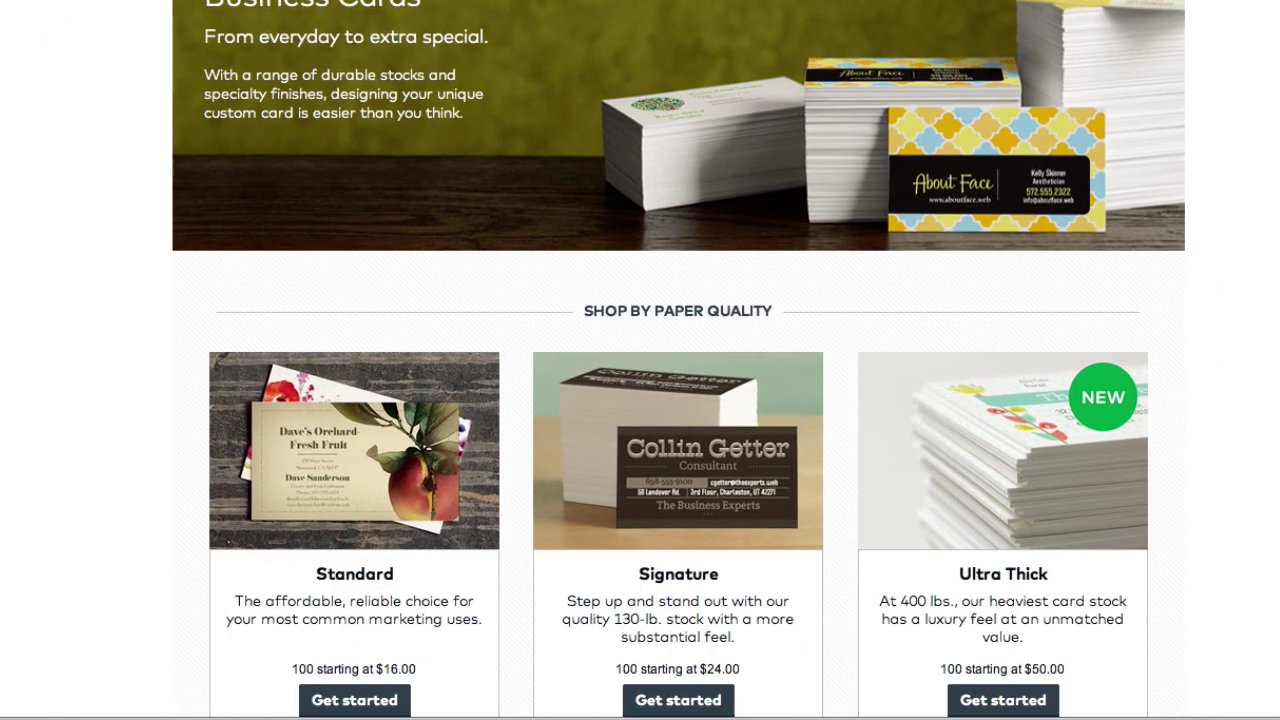
scroll(388, 375, down, 3)
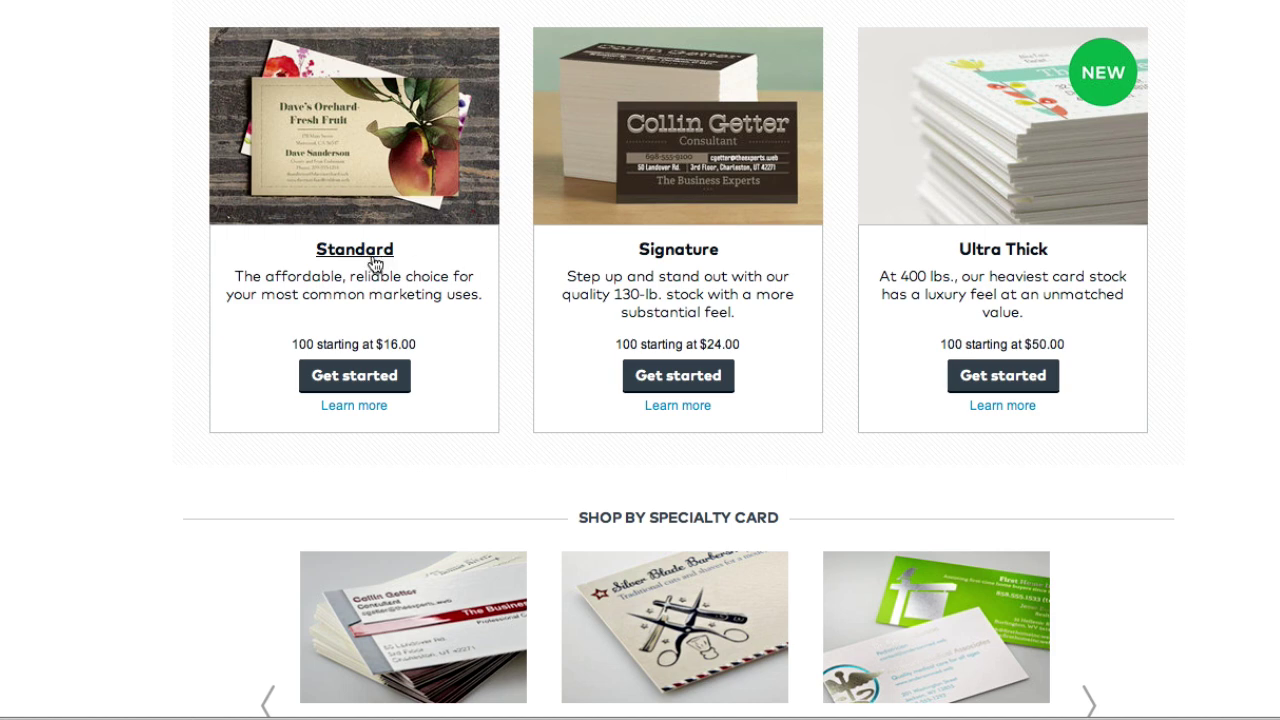
click(362, 374)
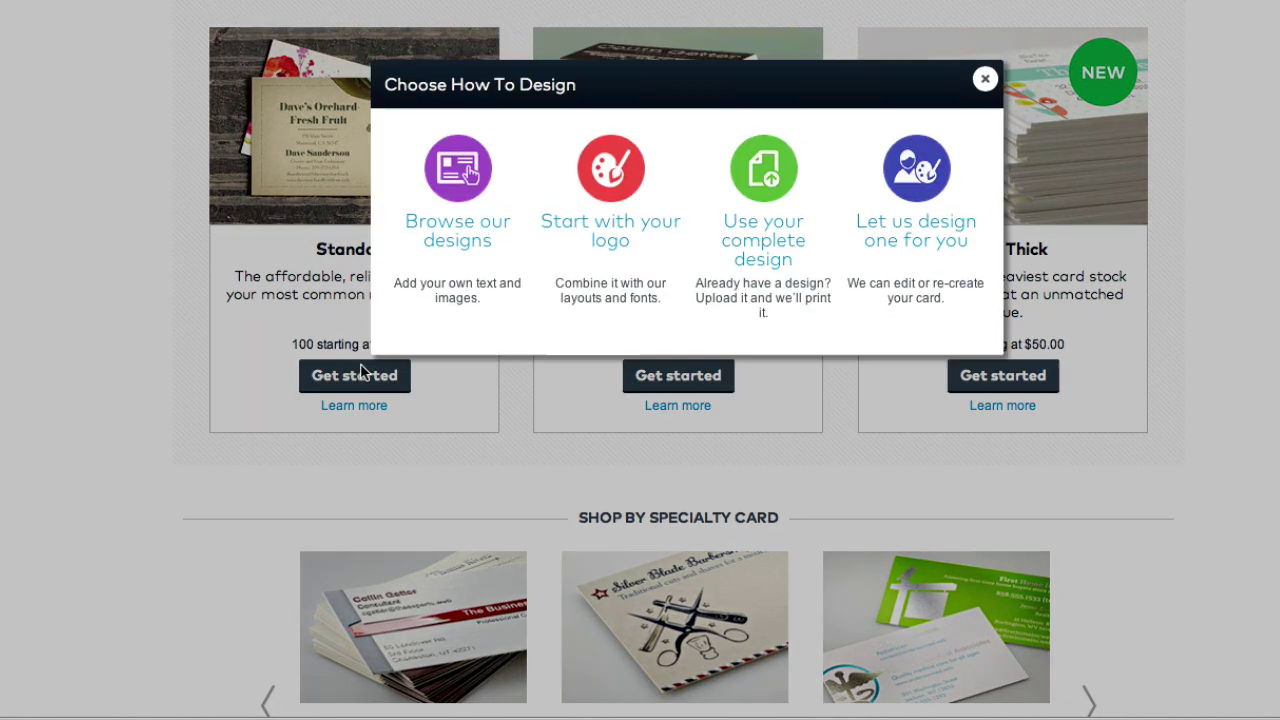
click(781, 188)
scroll(800, 330, down, 3)
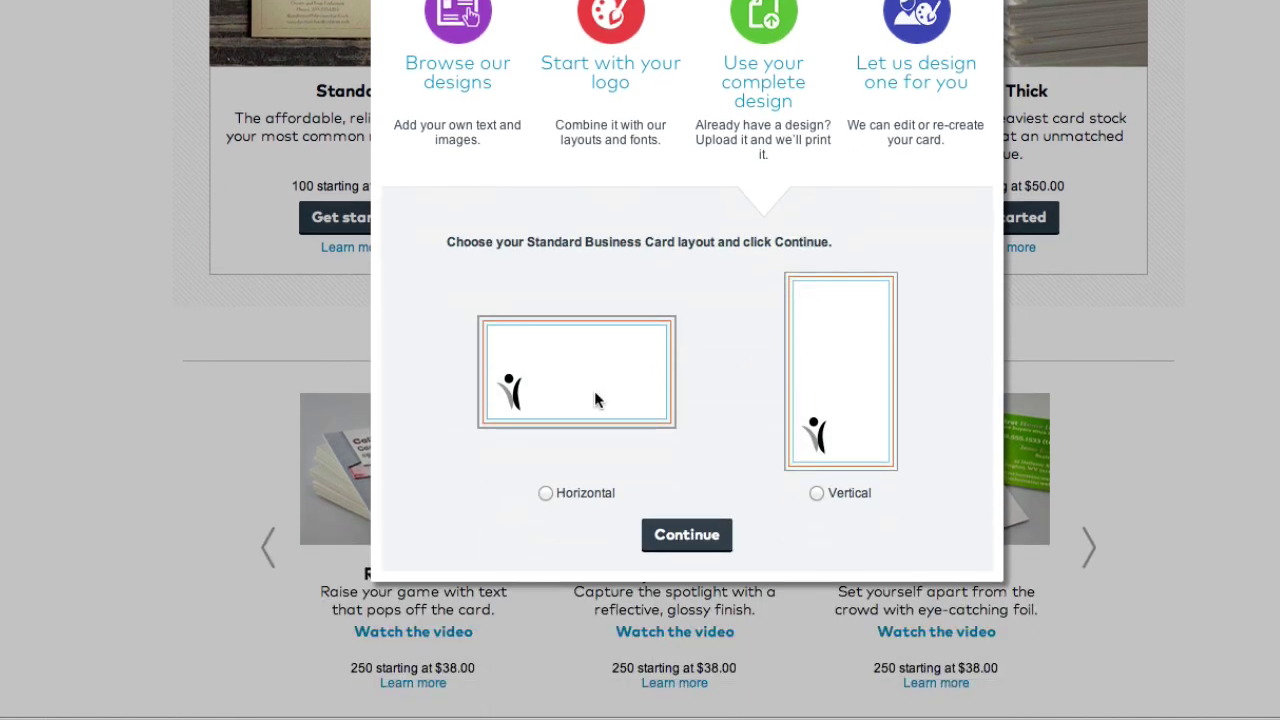
click(545, 492)
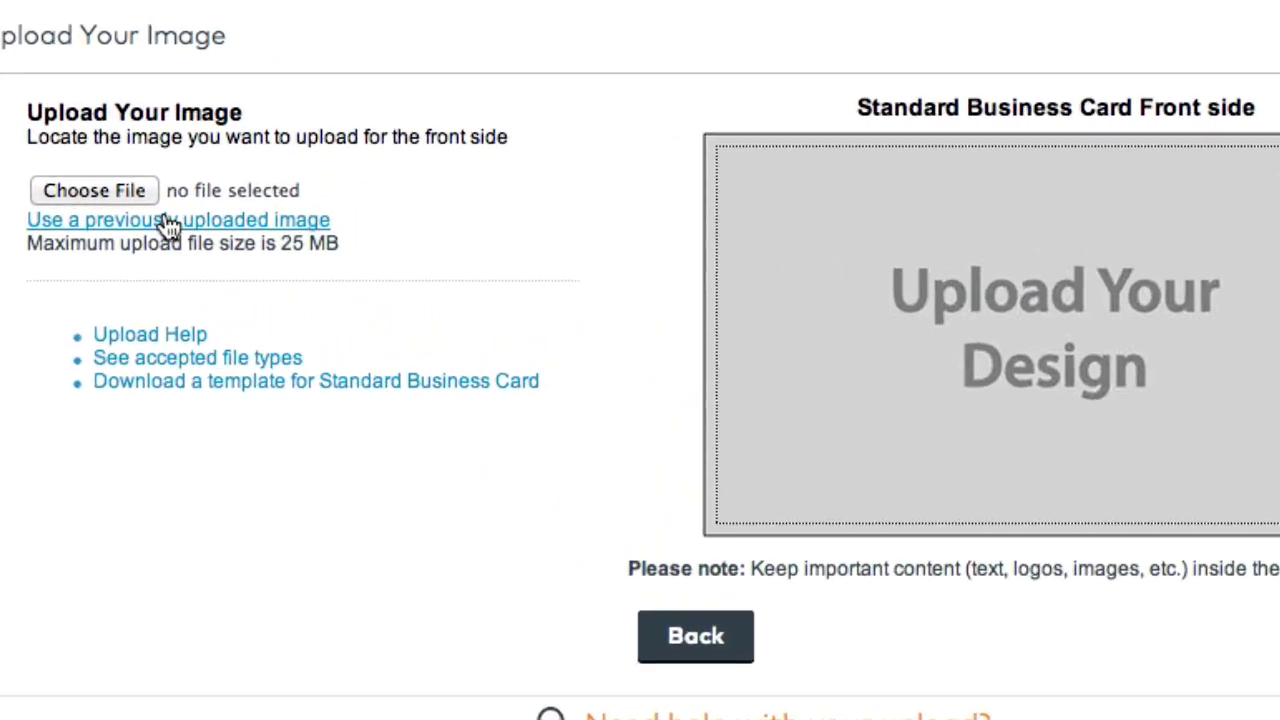
- Pick mybuisnesscard333.psd in the file picker and upload it as the card's front
click(422, 201)
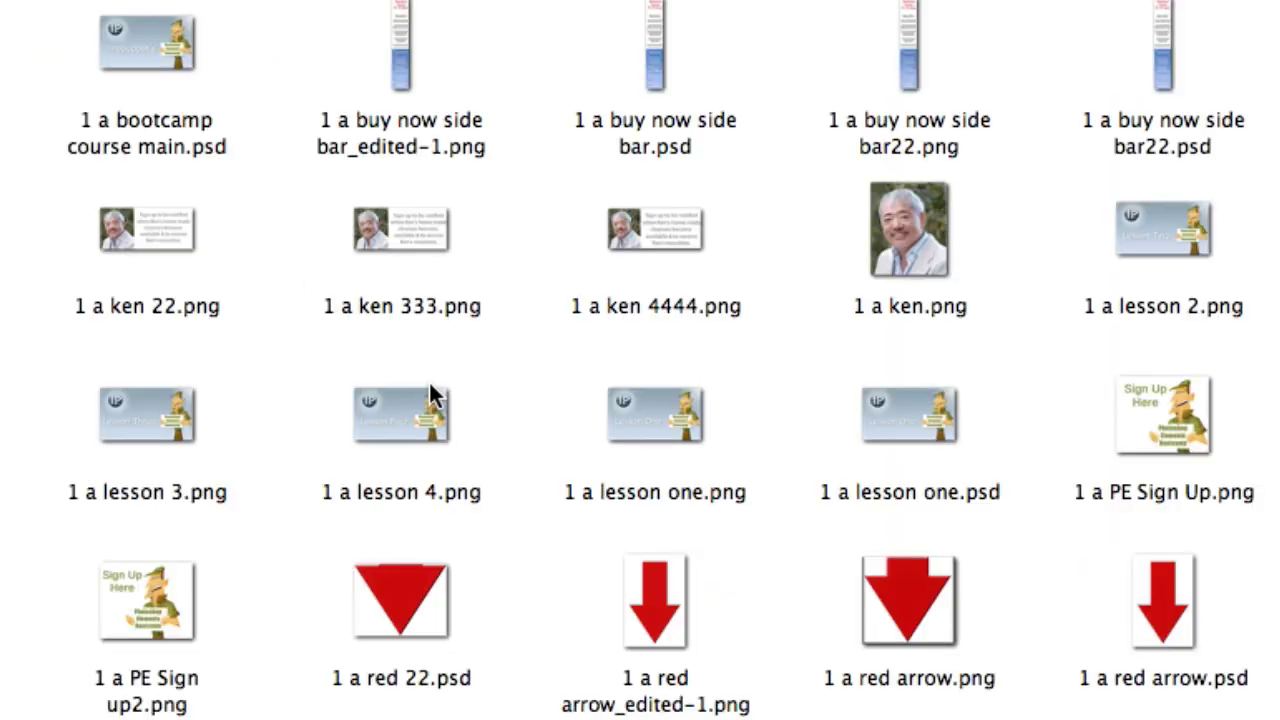
scroll(432, 395, down, 20)
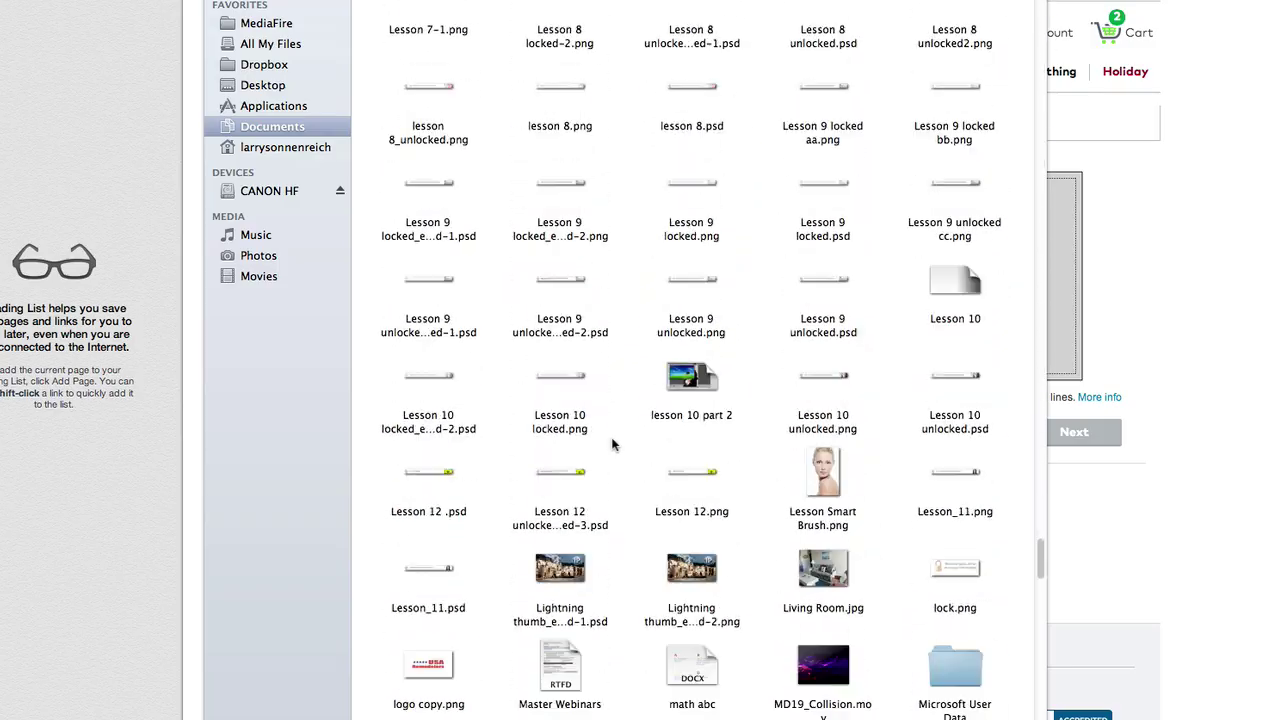
scroll(613, 444, down, 5)
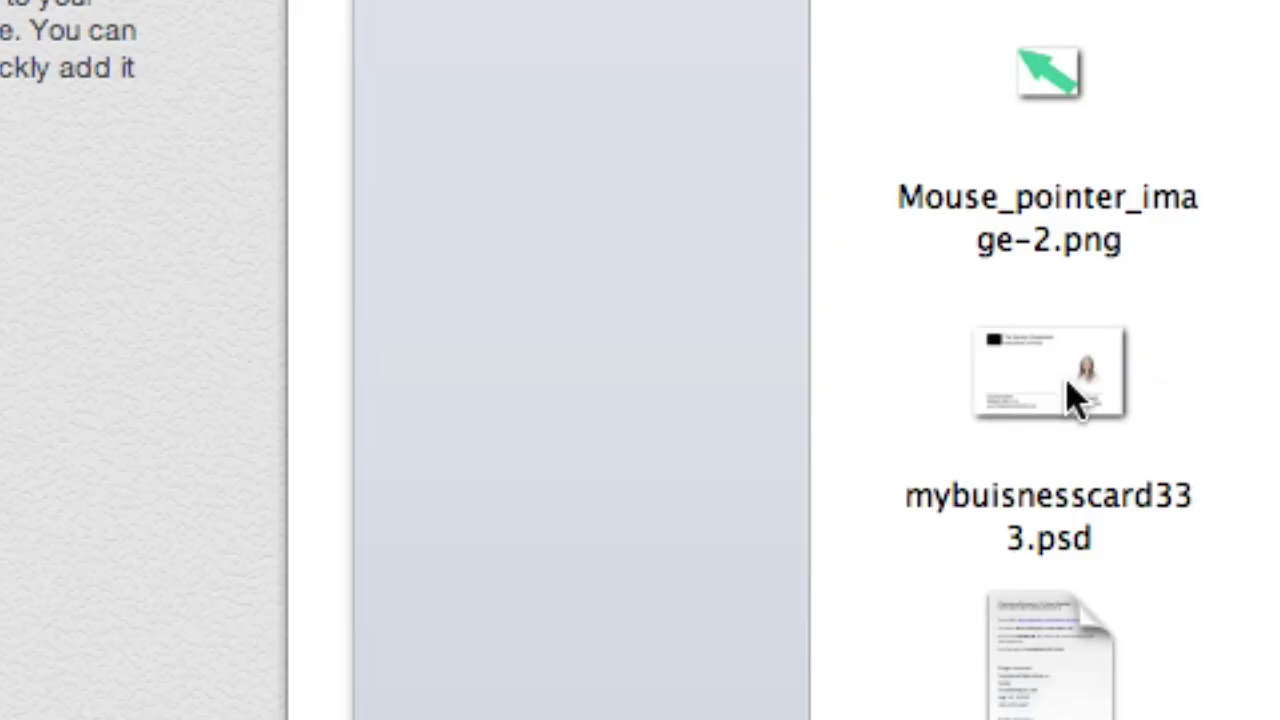
click(438, 499)
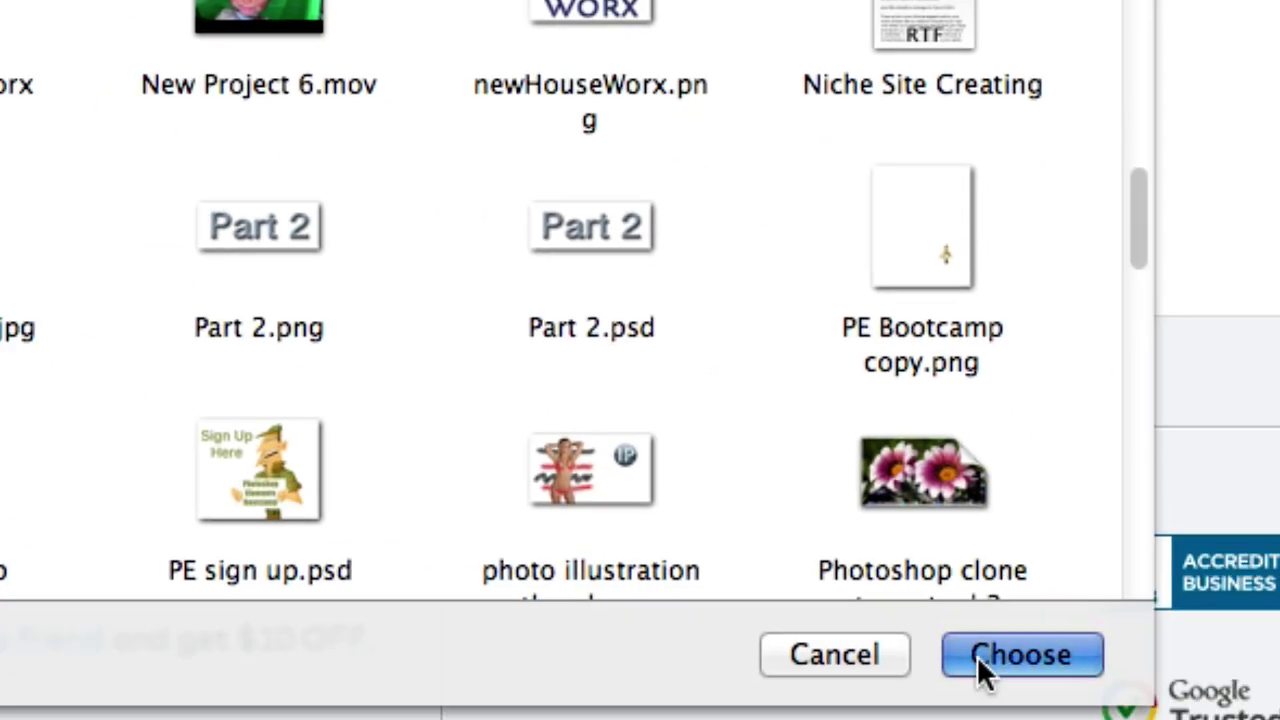
click(980, 657)
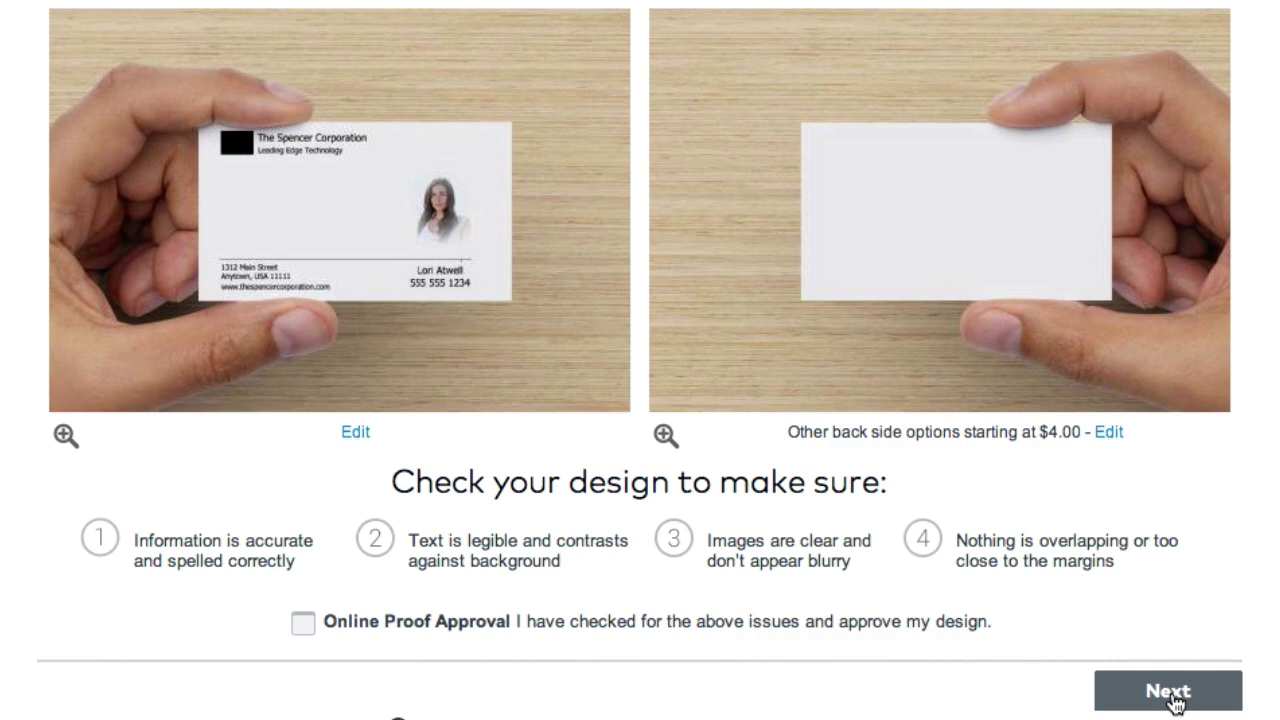
- Proceed from the card proof to the Approval Needed dialog
click(1172, 700)
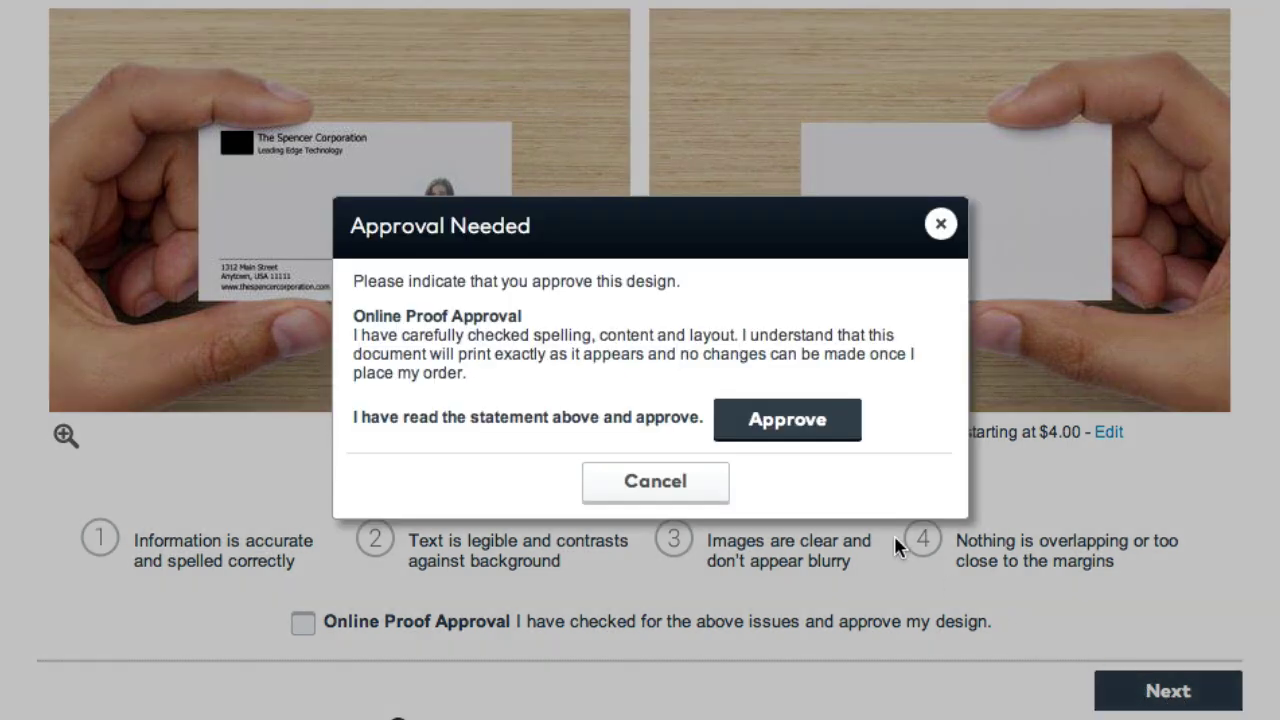